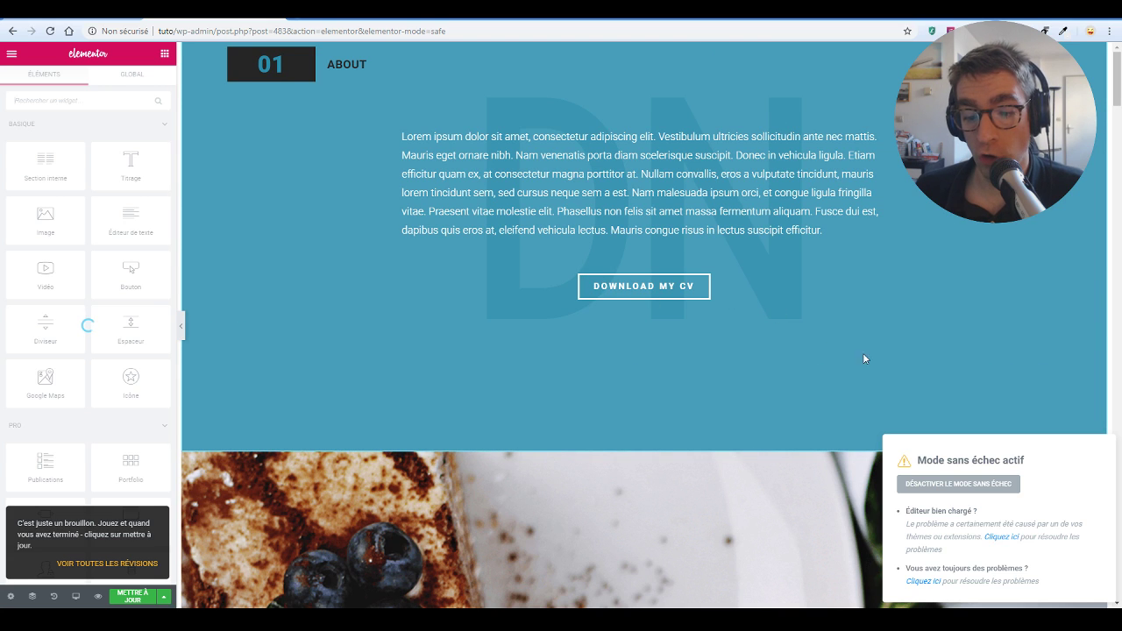
left_click(509, 176)
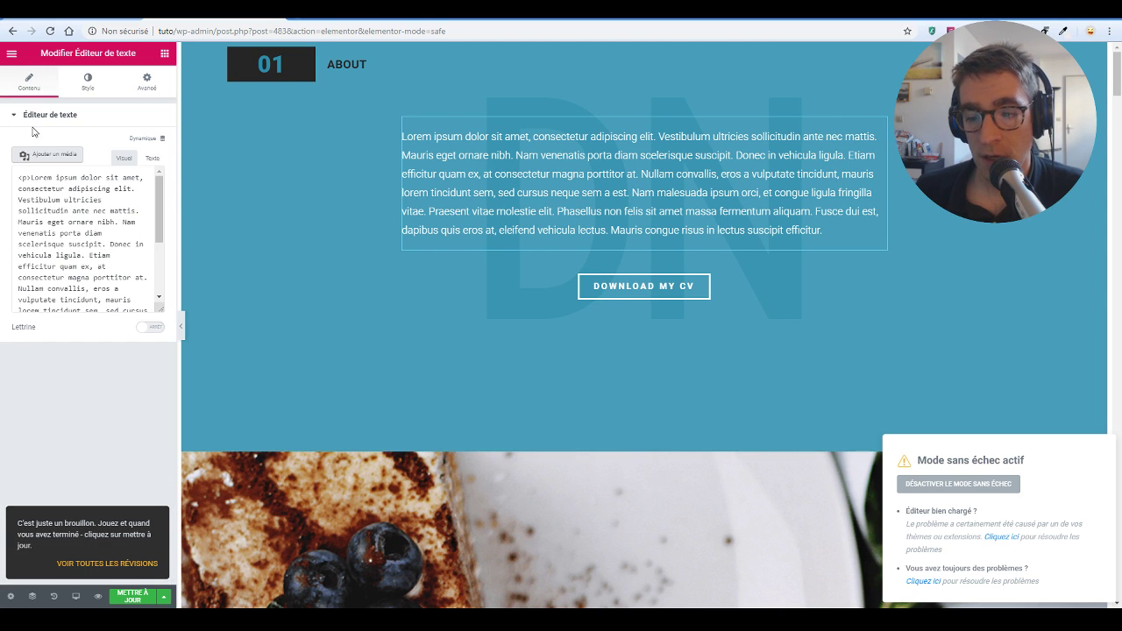
left_click(91, 84)
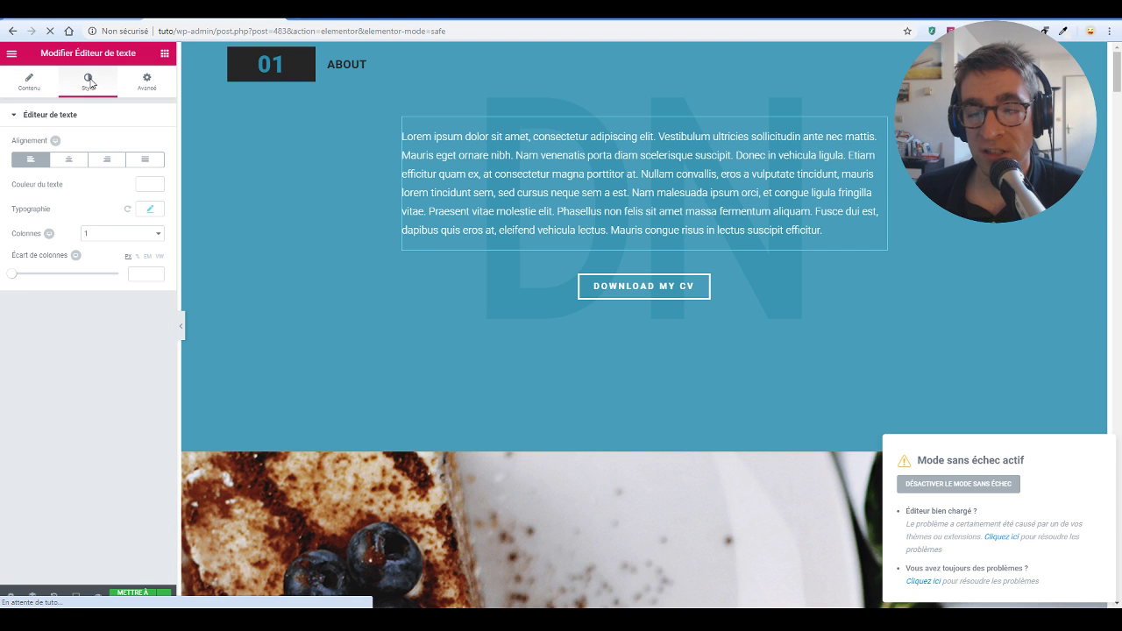
left_click(131, 233)
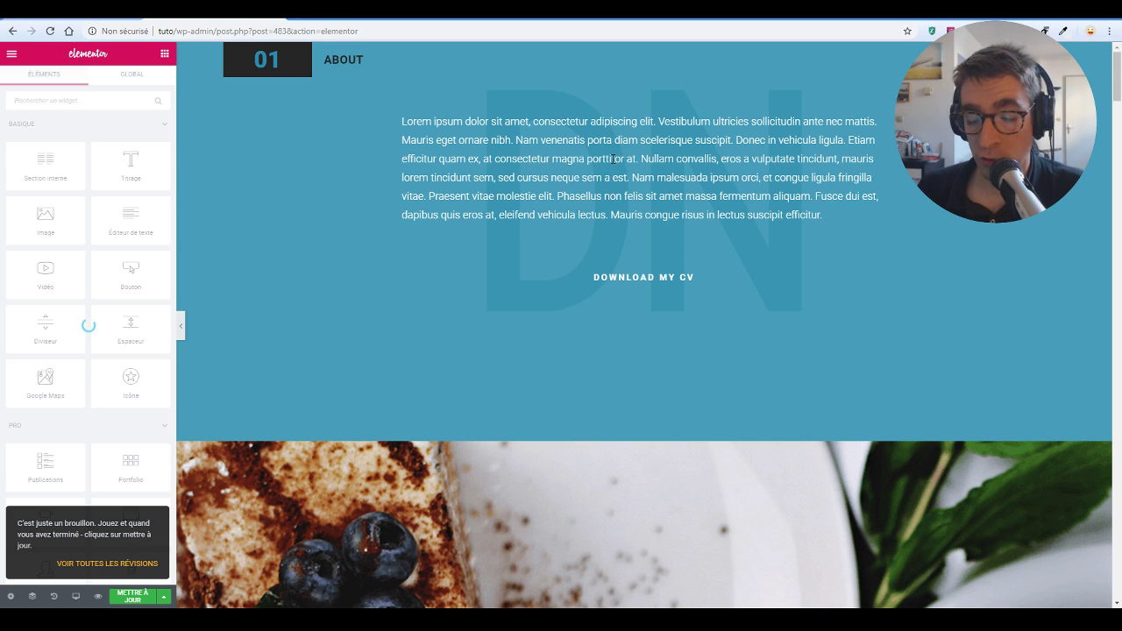
- Set the paragraph text under the ABOUT heading to display in 2 columns
left_click(549, 197)
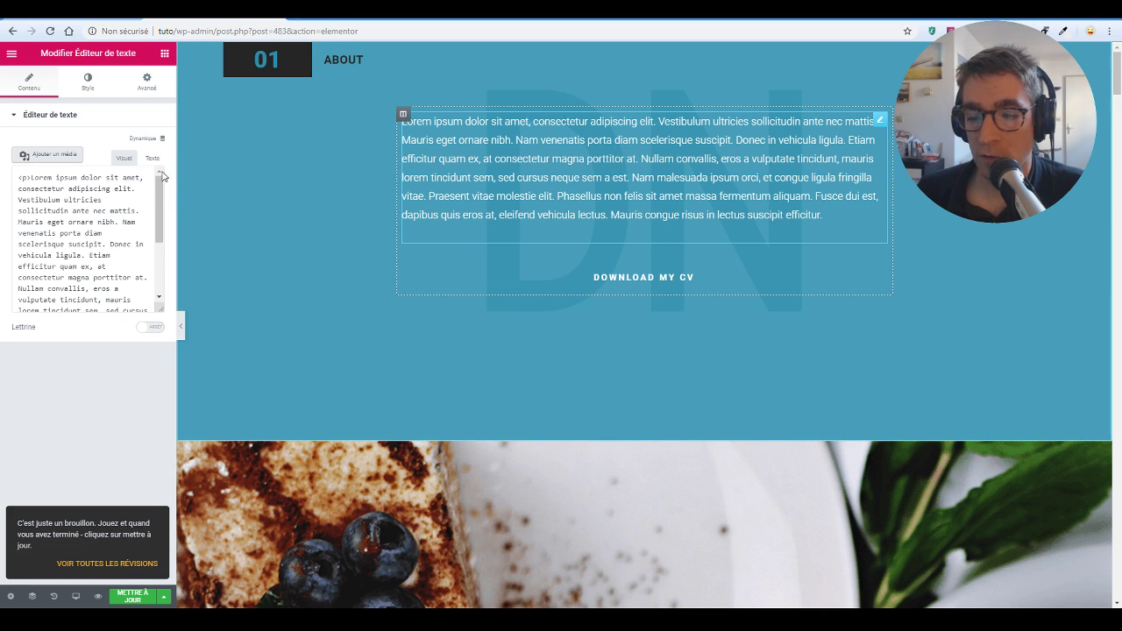
left_click(96, 79)
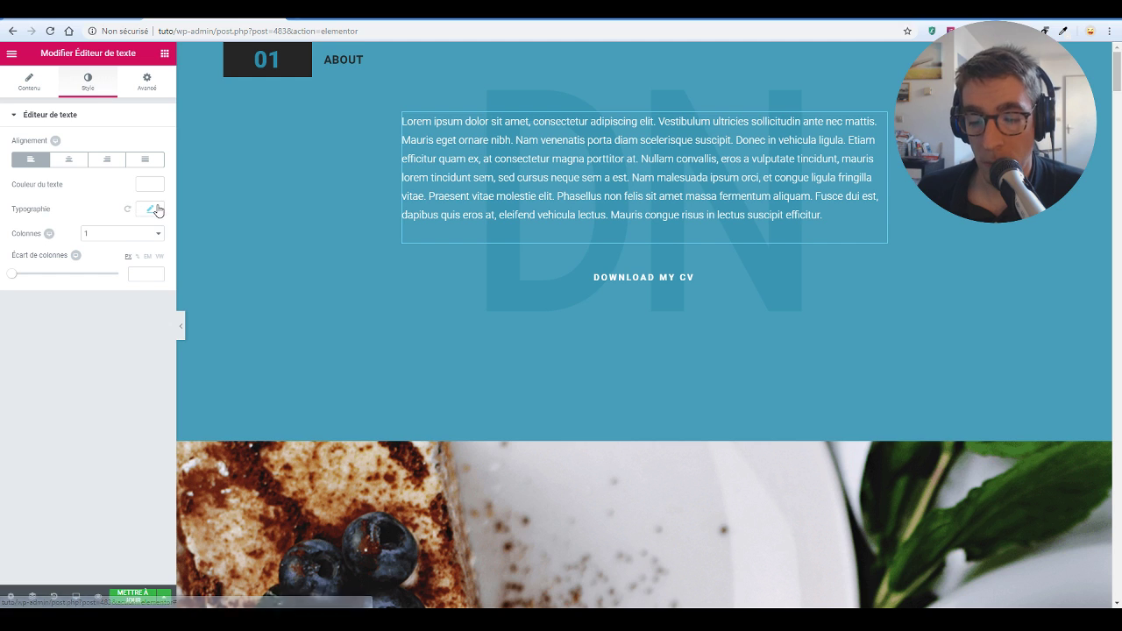
left_click(123, 236)
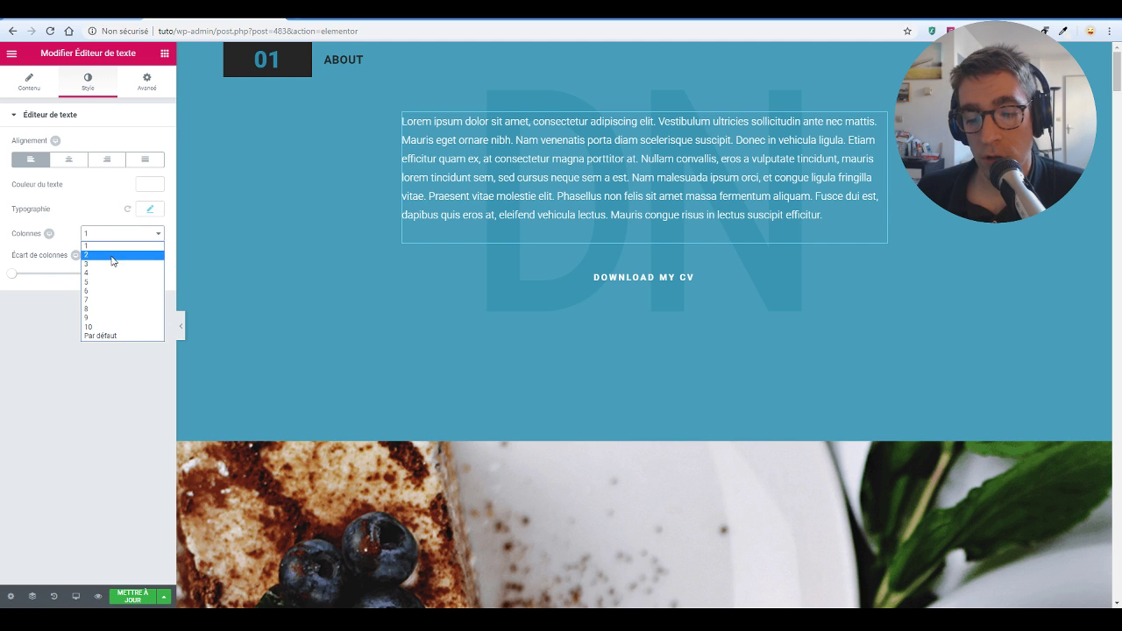
left_click(113, 255)
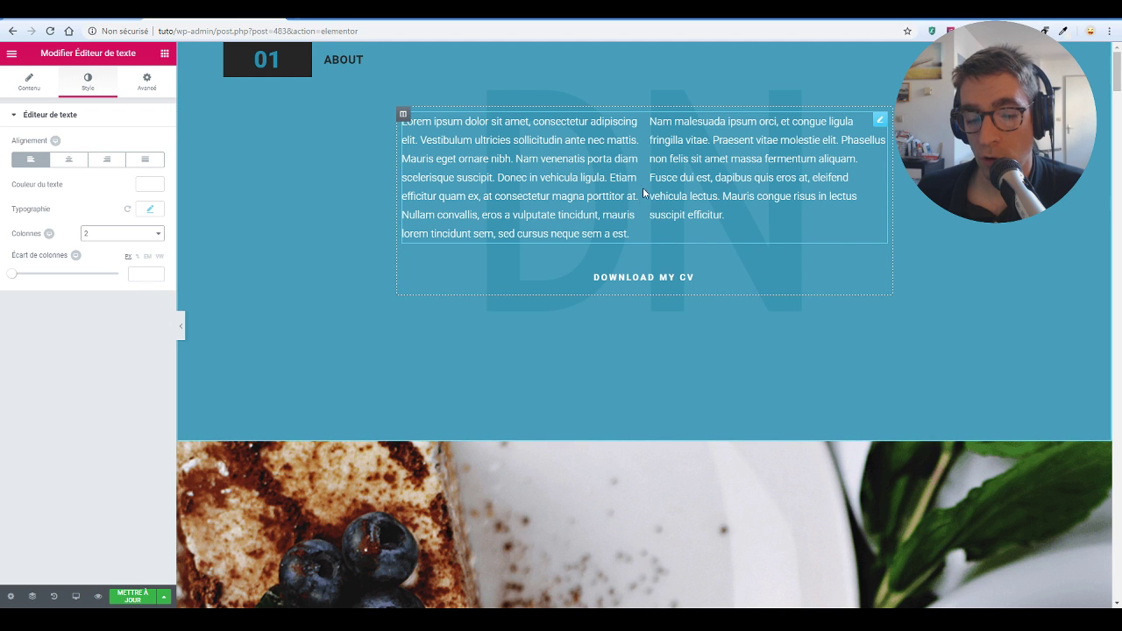
- Try centred, right-aligned and justified text on the ABOUT paragraph and restore its left alignment
left_click(70, 163)
left_click(107, 161)
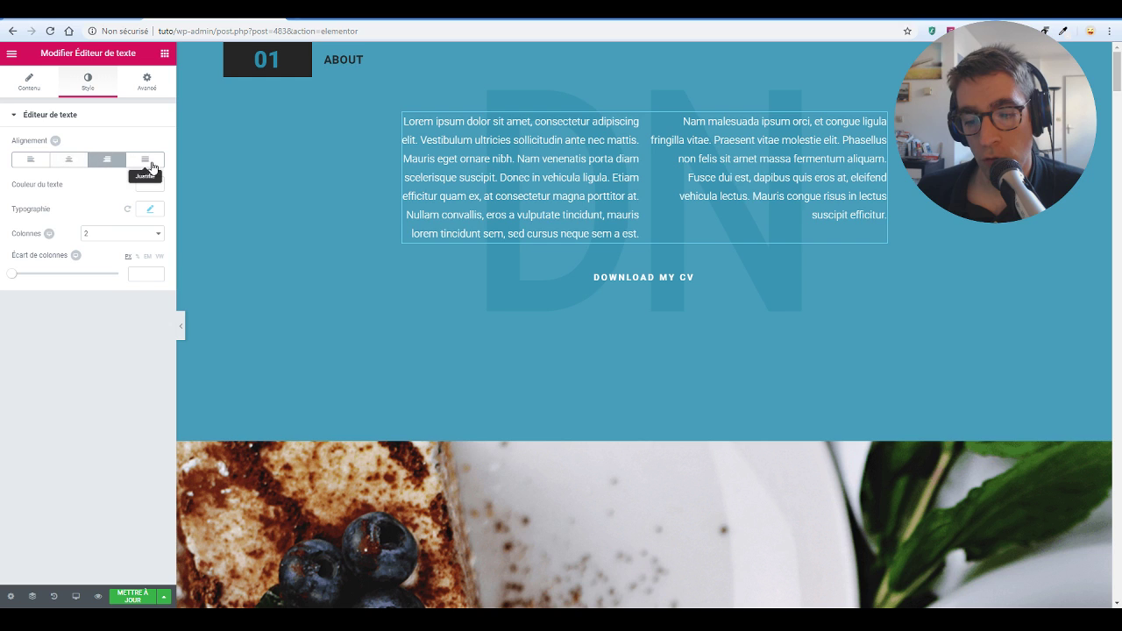
left_click(145, 161)
left_click(29, 160)
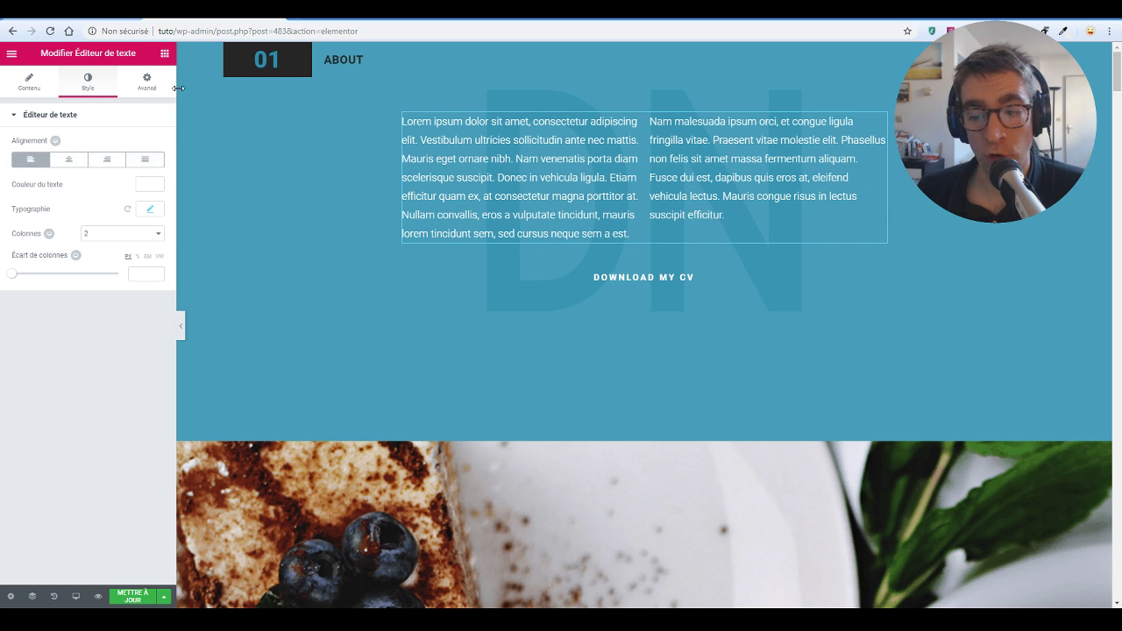
- Check the ABOUT paragraph in the mobile view, set its tablet columns to 2, and return to the desktop view
left_click(164, 53)
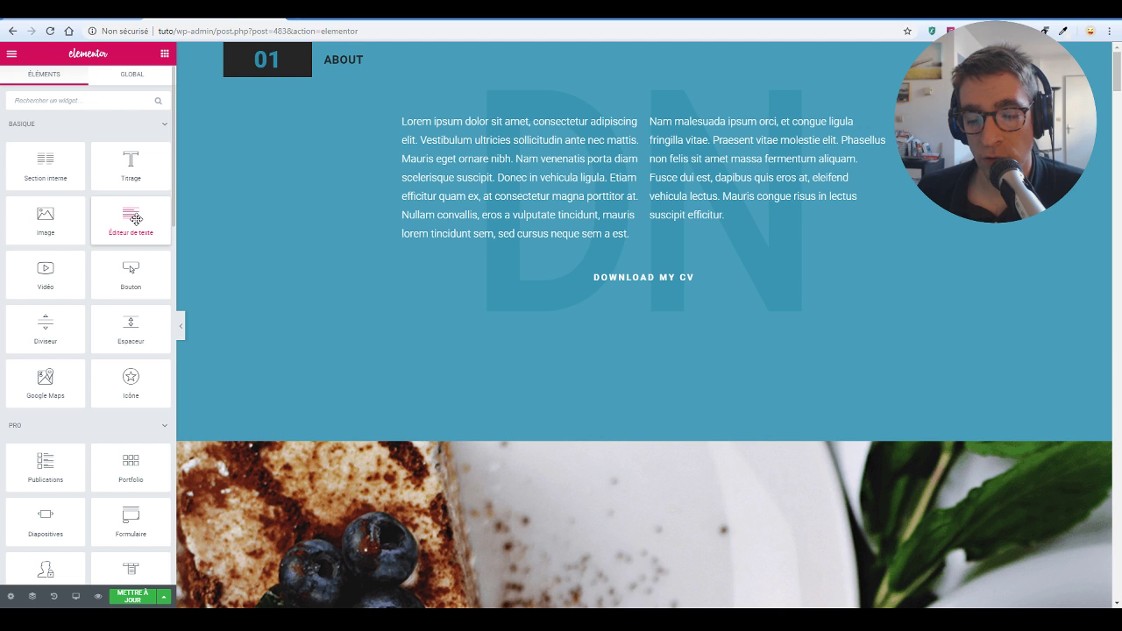
left_click(494, 162)
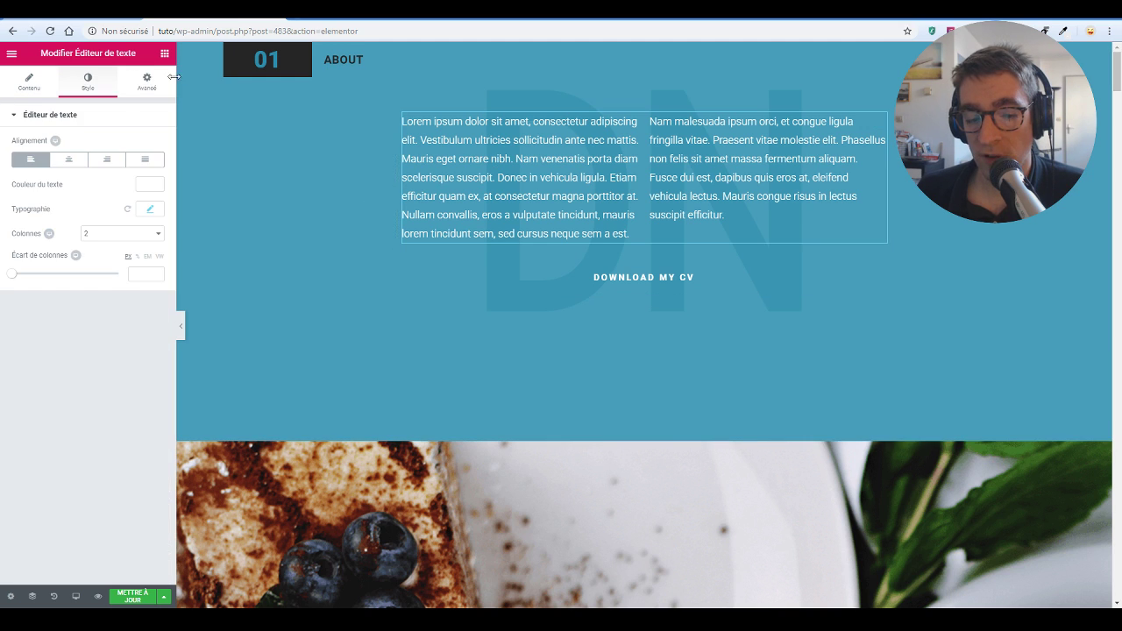
left_click(49, 233)
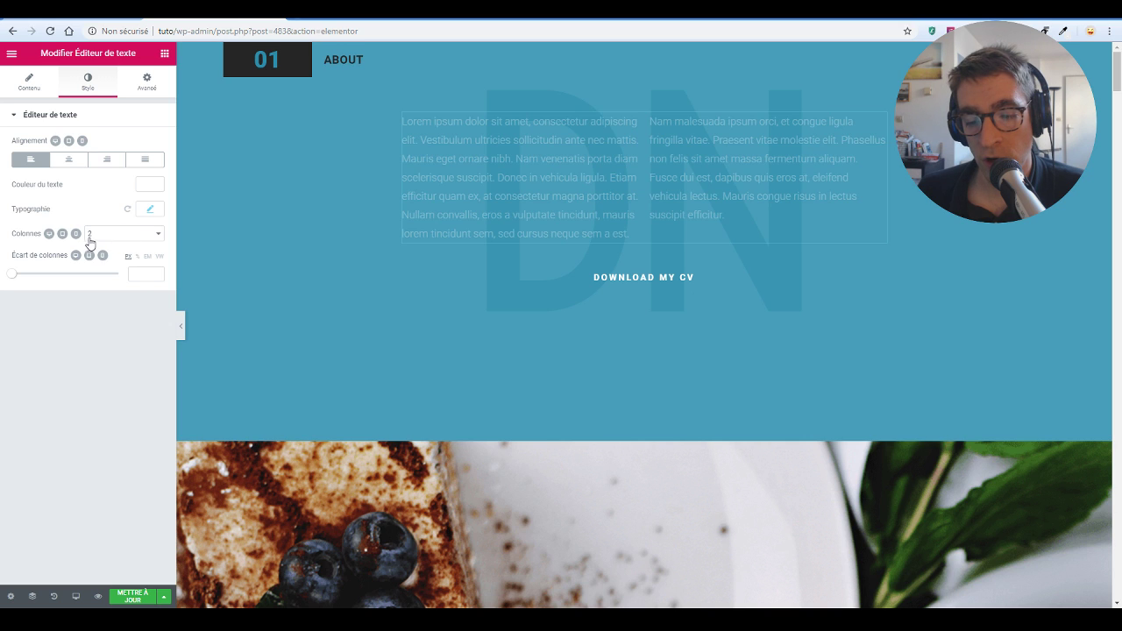
left_click(75, 234)
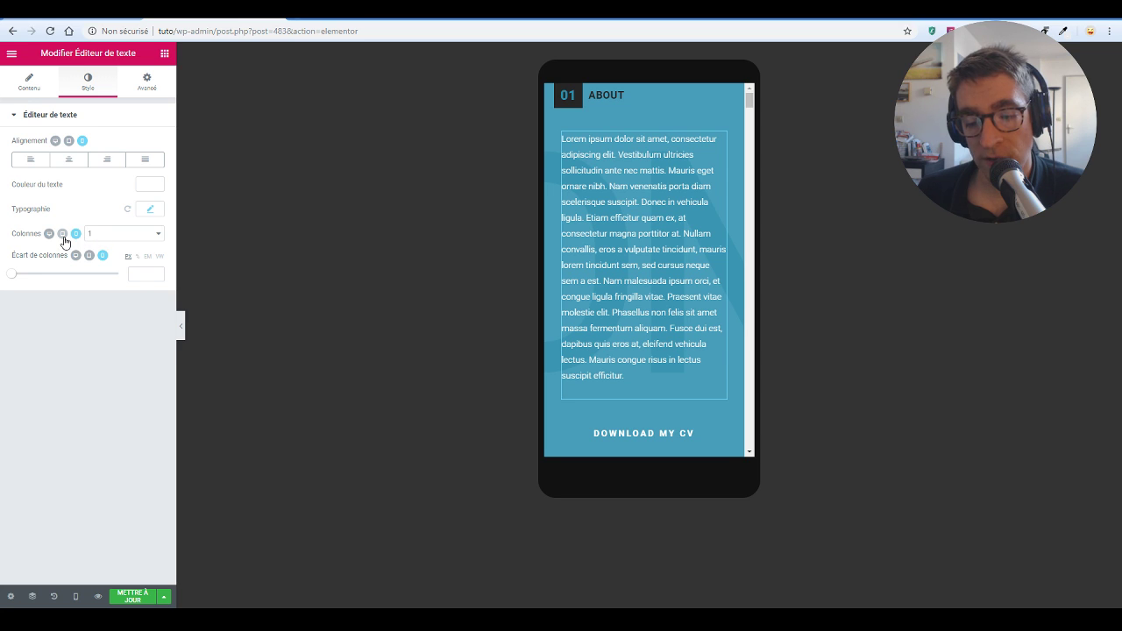
left_click(62, 234)
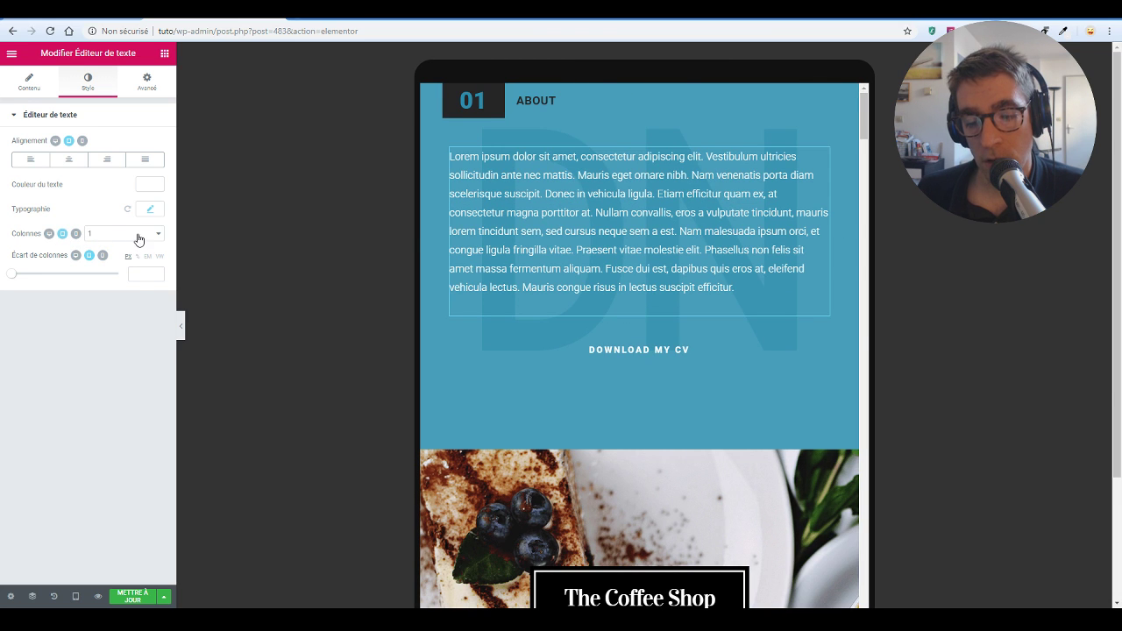
left_click(137, 239)
left_click(138, 263)
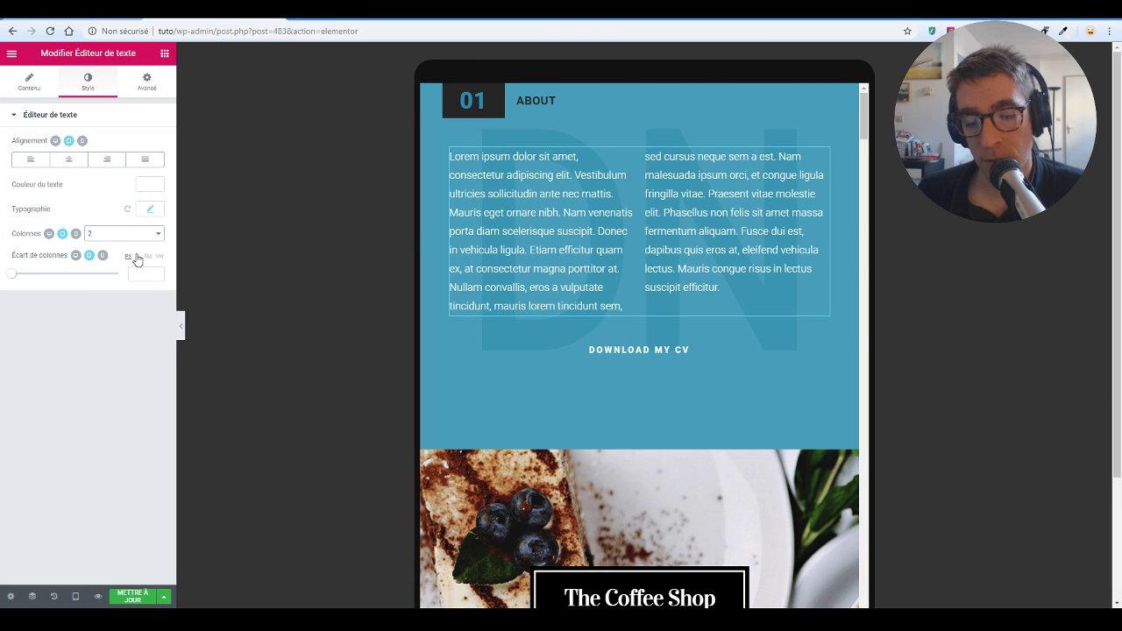
left_click(49, 234)
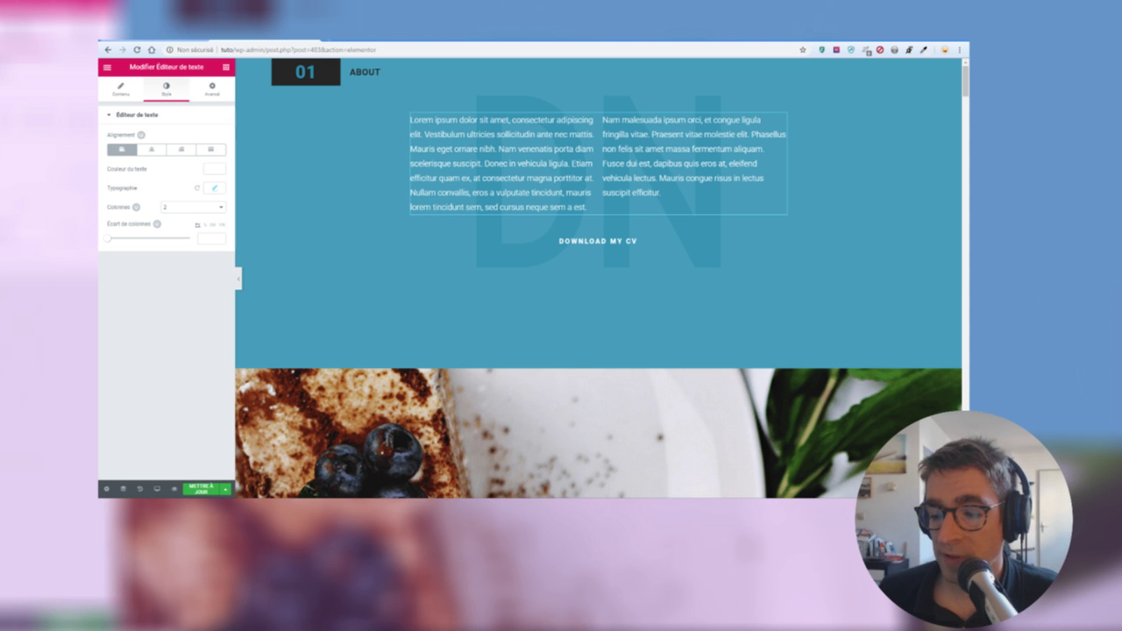
- Set the top and left margins of the sandwich image below The Coffee Shop banner to 0
scroll(413, 263, "down", 15)
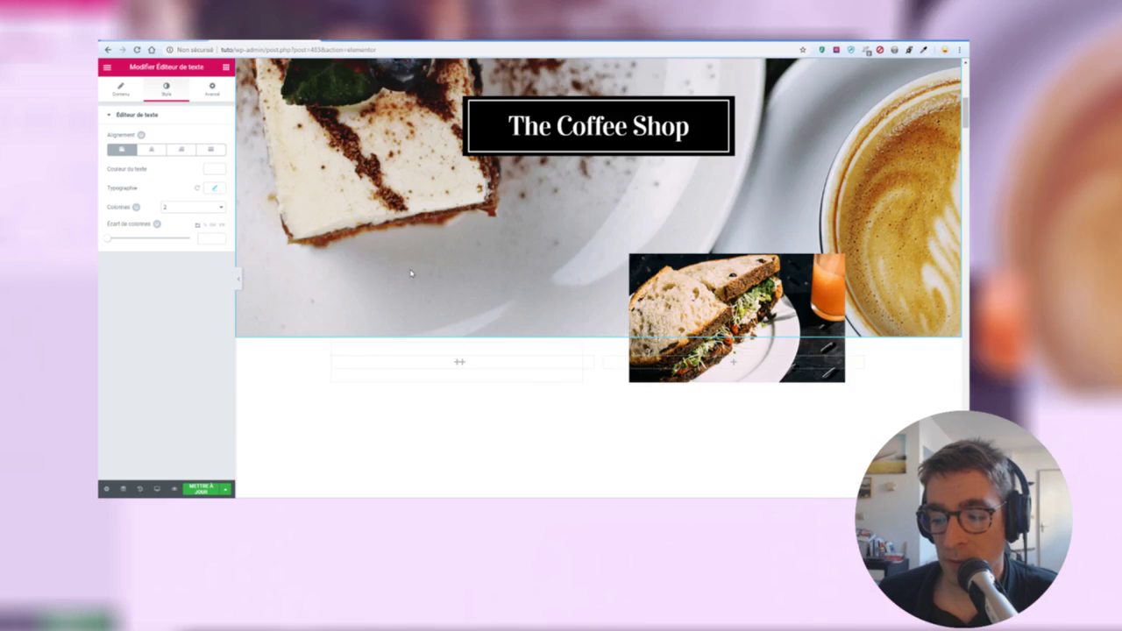
scroll(457, 261, "up", 3)
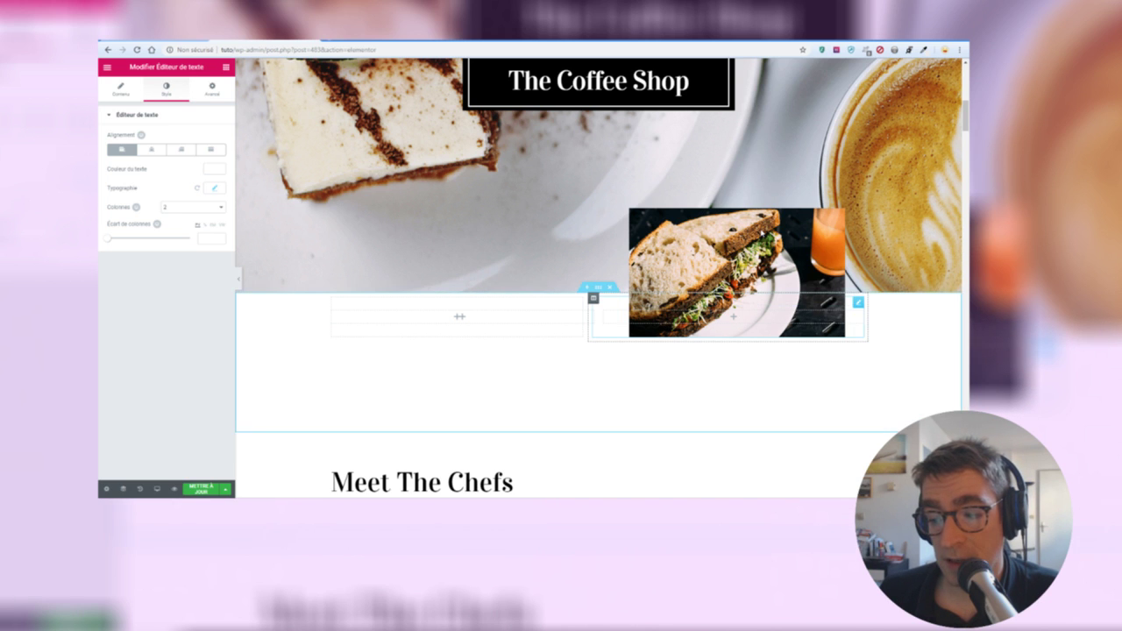
left_click(795, 273)
left_click(210, 89)
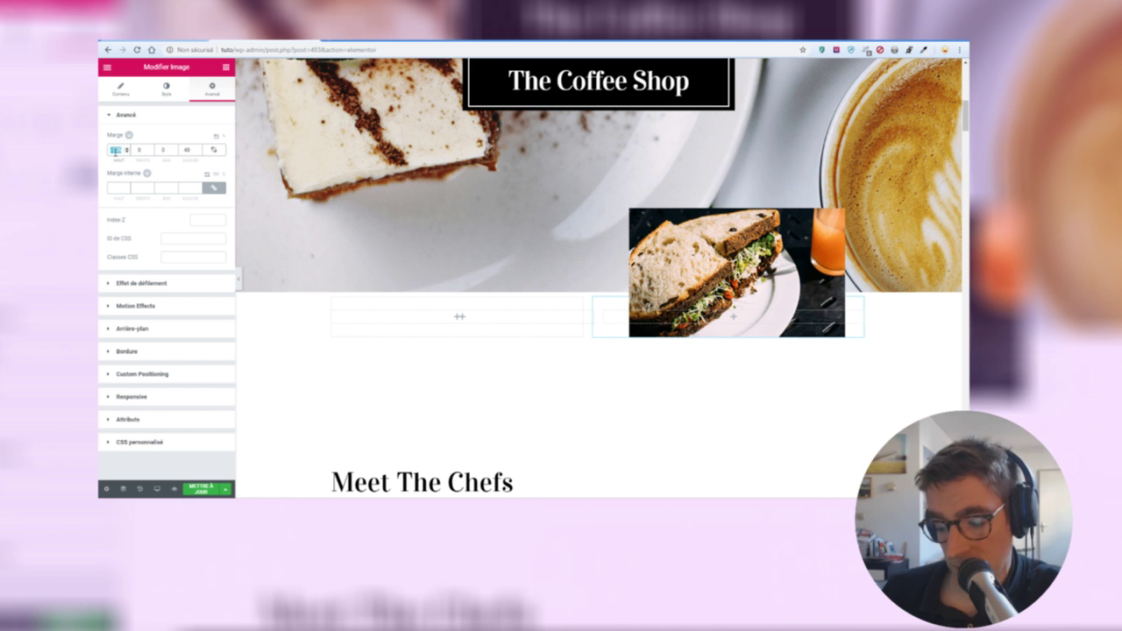
type("0")
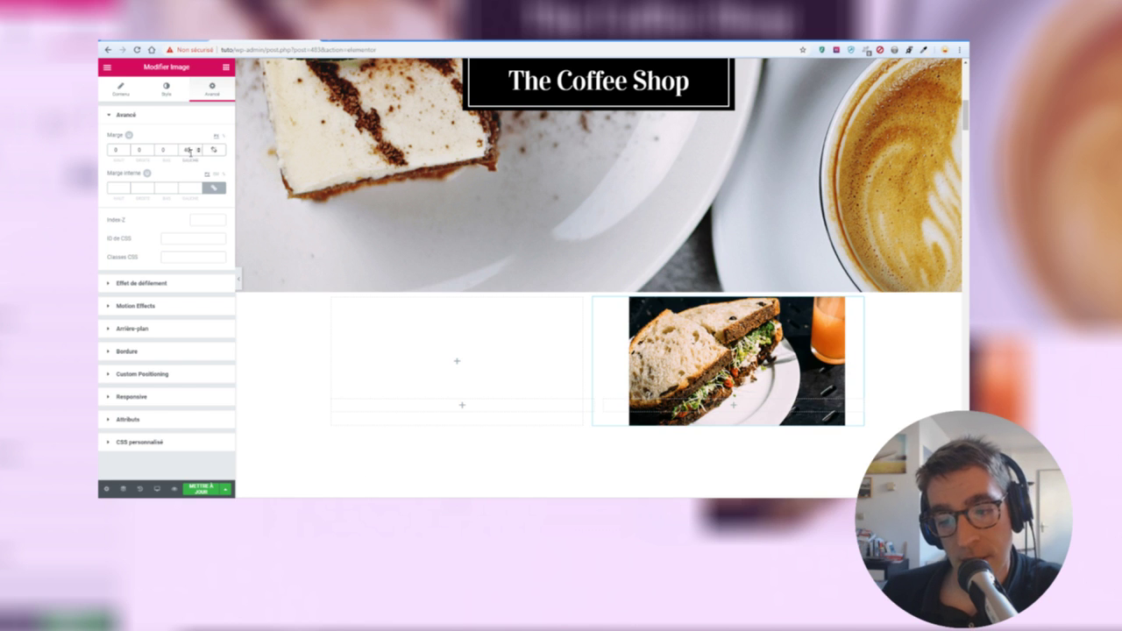
type("0")
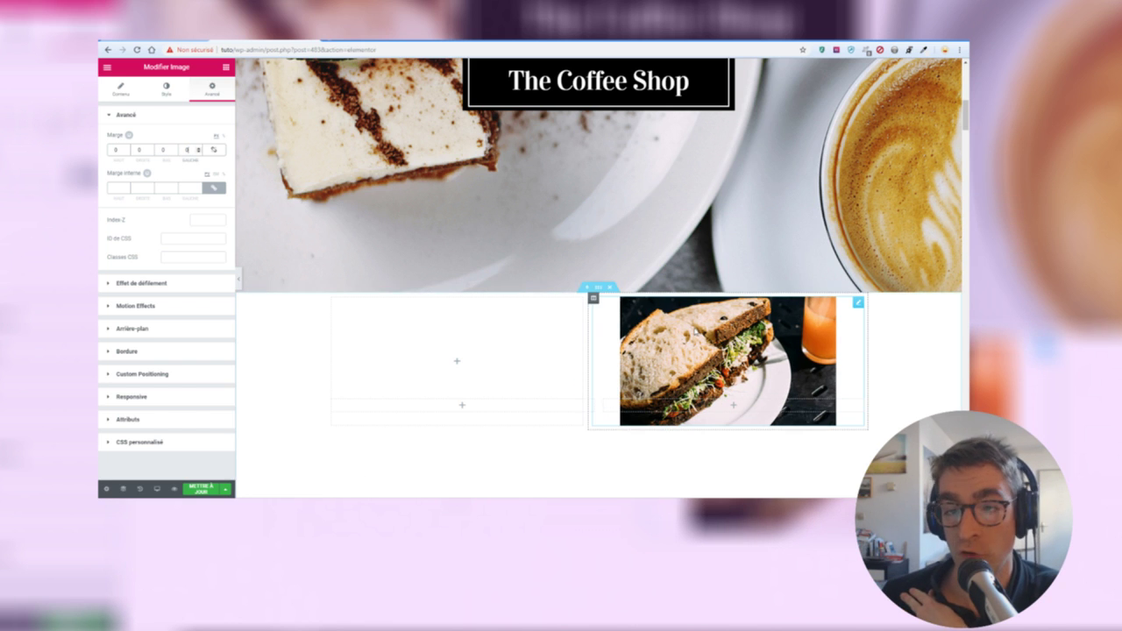
- Add a new section with two equal columns between the Meet The Chefs content and the neon street image section
scroll(736, 281, "down", 2)
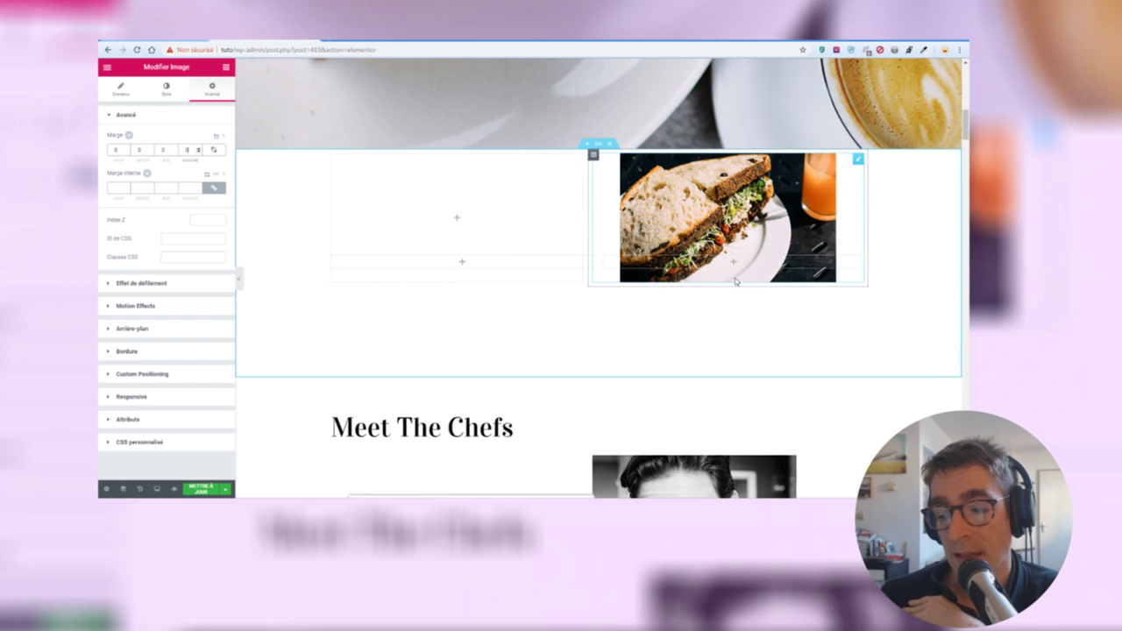
scroll(736, 281, "down", 1)
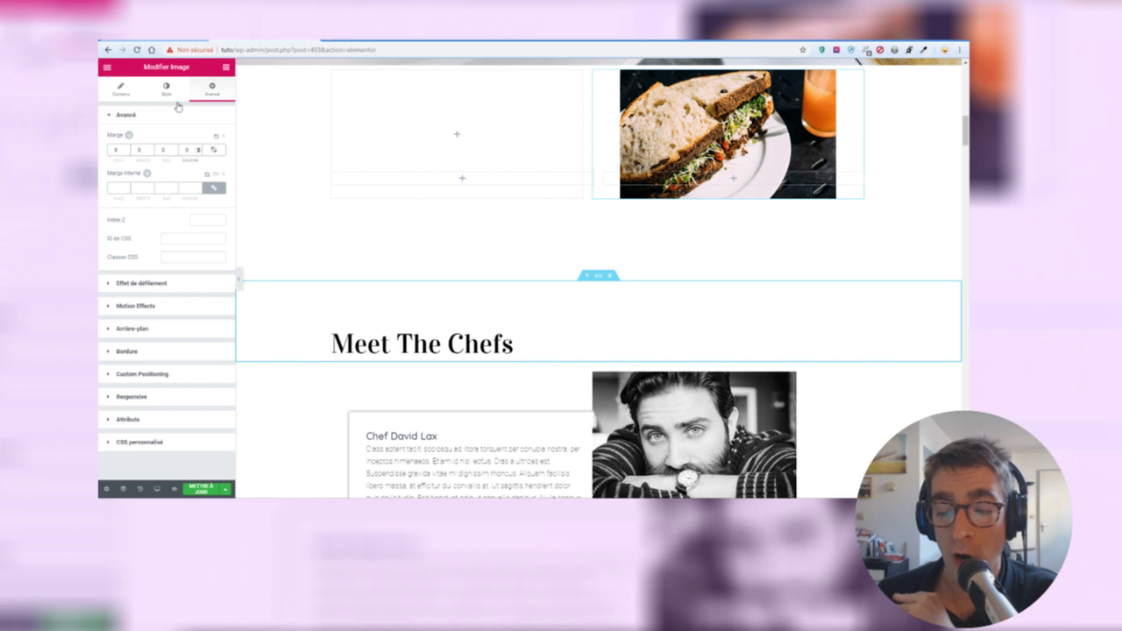
scroll(765, 328, "down", 2)
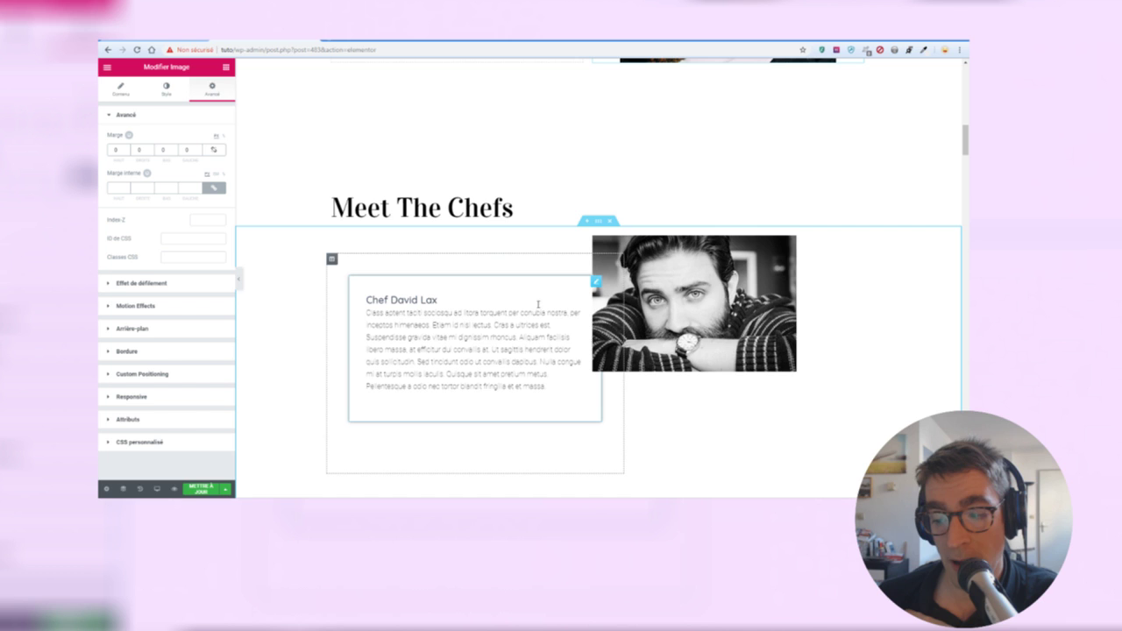
scroll(666, 358, "down", 3)
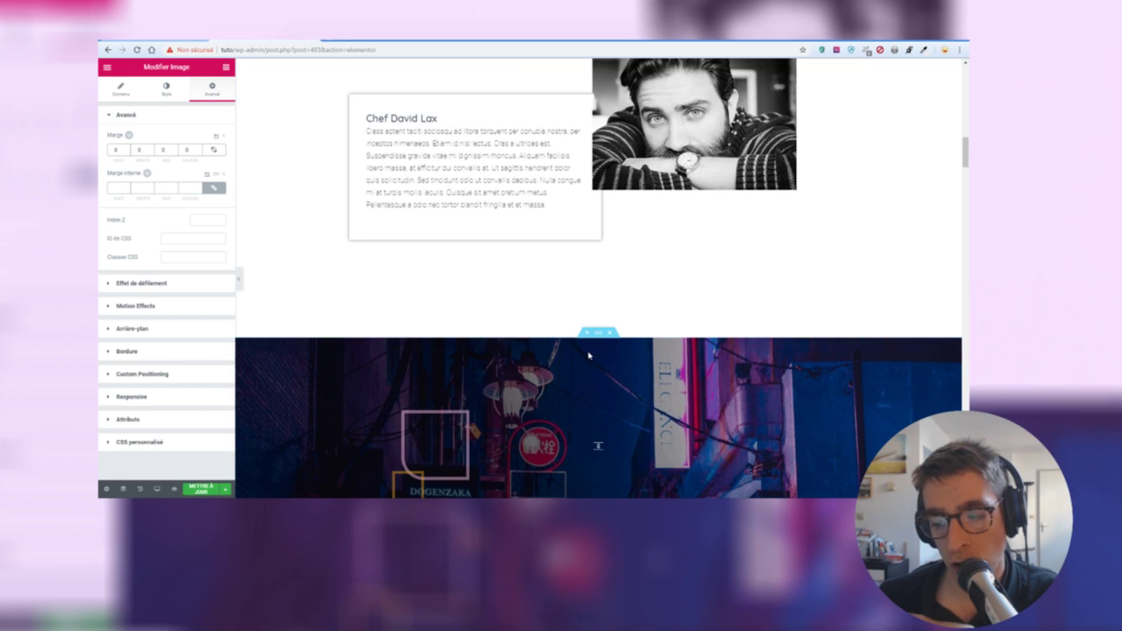
left_click(586, 335)
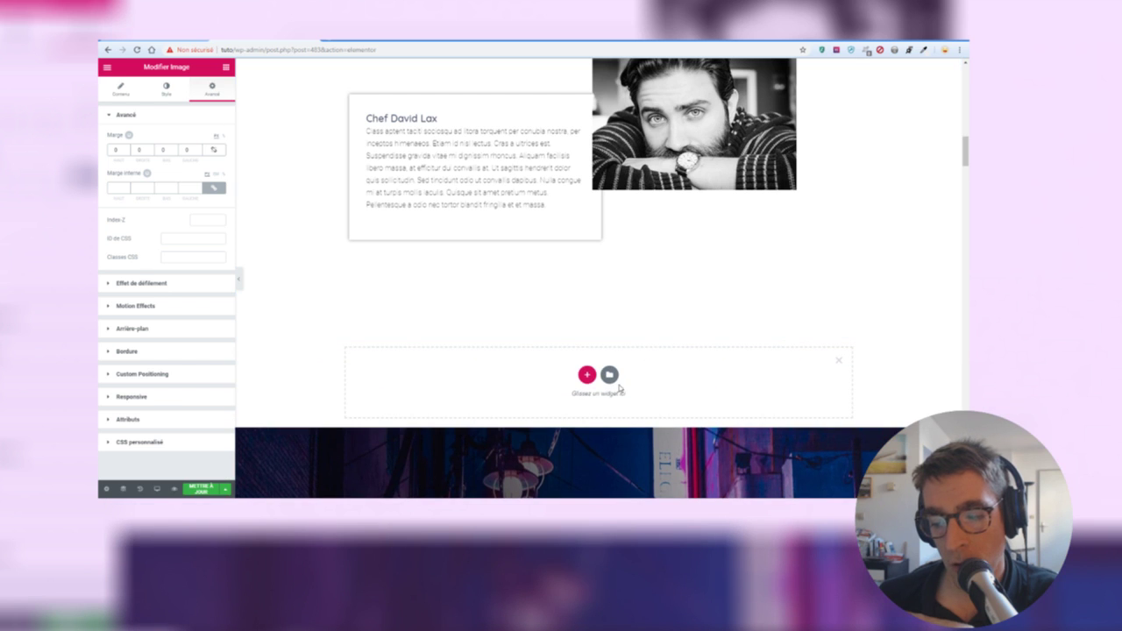
left_click(587, 375)
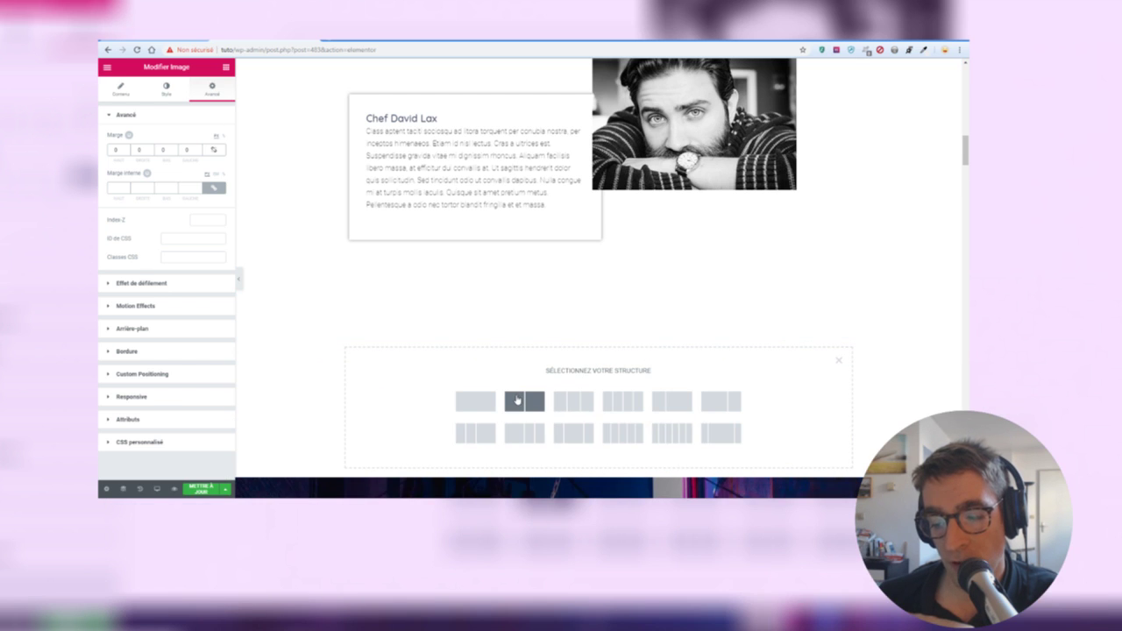
left_click(526, 400)
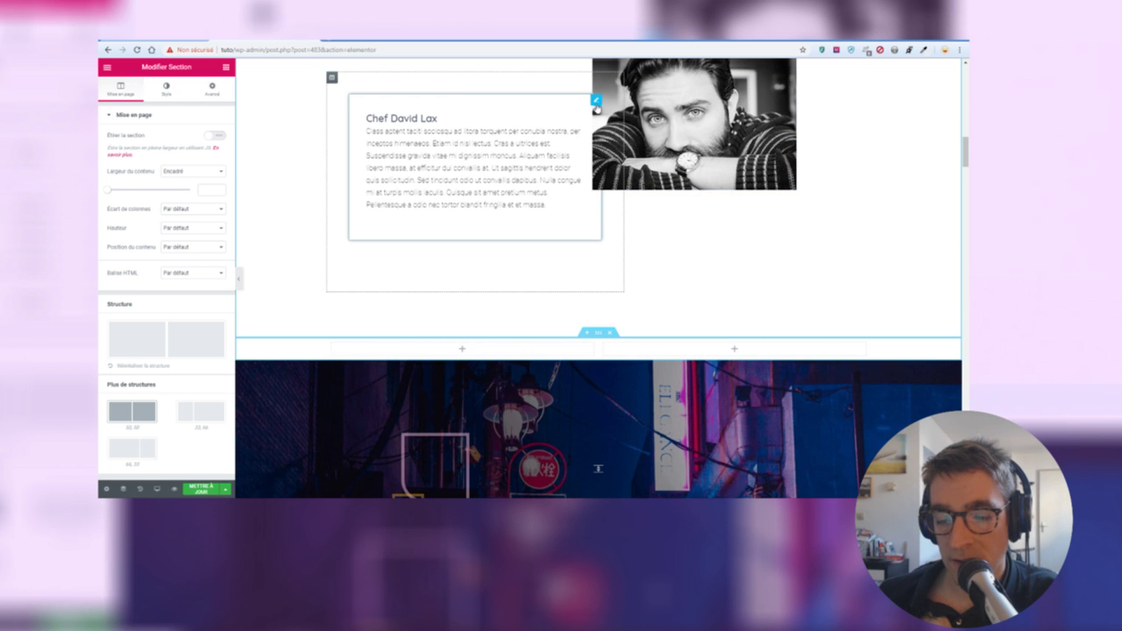
left_click_drag(595, 105, 486, 209)
scroll(567, 260, "down", 1)
scroll(526, 280, "up", 1)
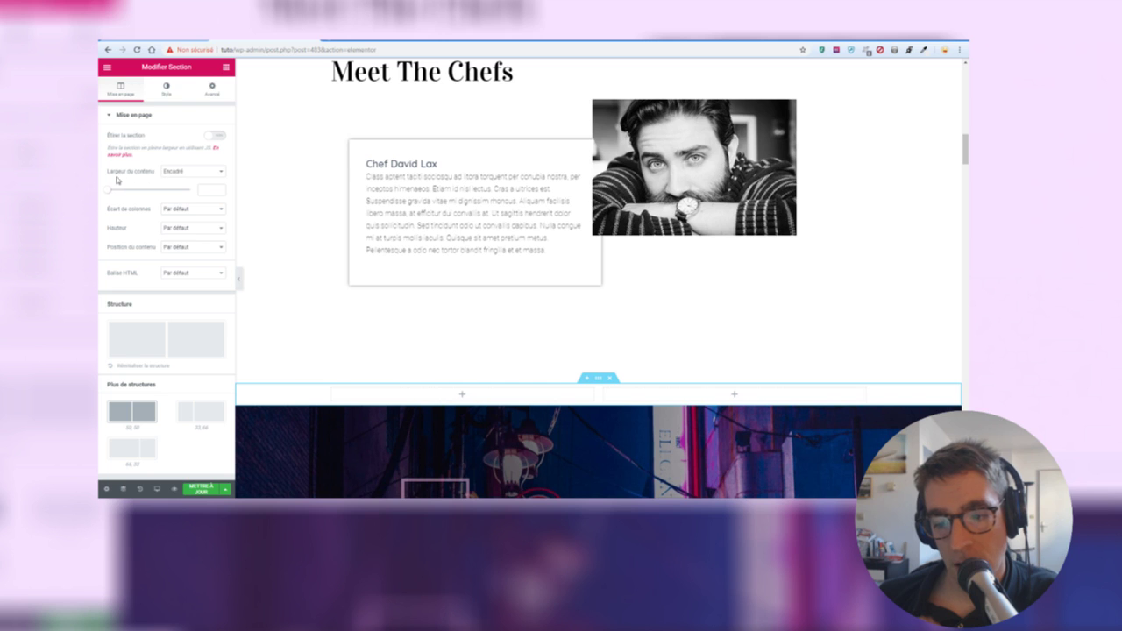
- Set the new two-column section's content width to 784 and its height option to Hauteur min
mouse_move(114, 193)
left_mouse_down()
mouse_move(140, 193)
mouse_move(129, 191)
left_mouse_up()
left_click(183, 173)
left_click(124, 162)
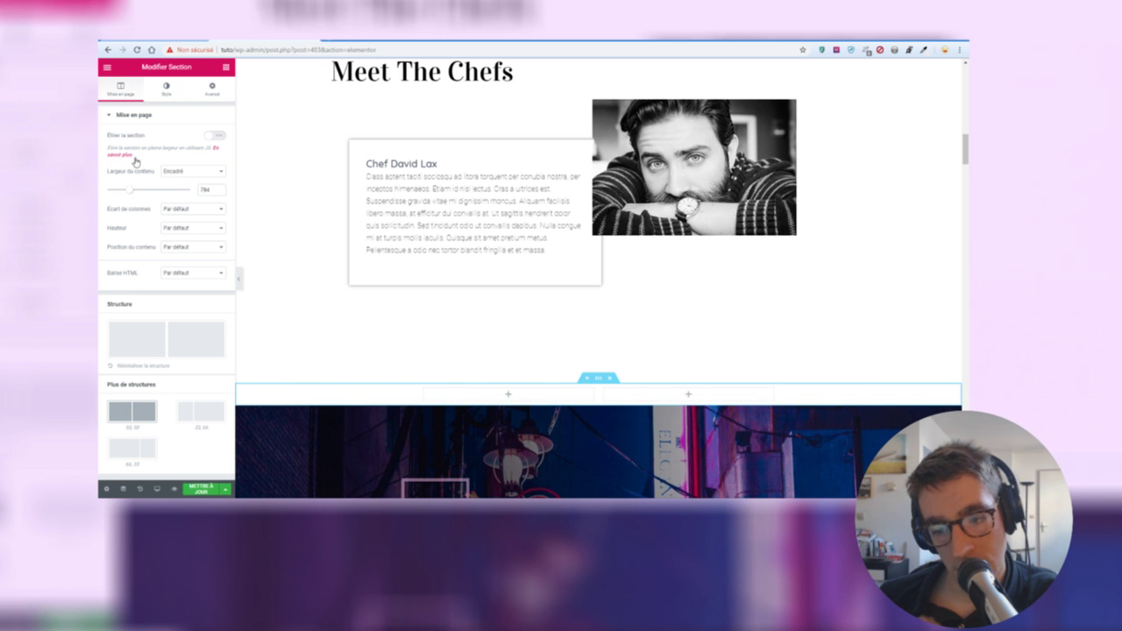
left_click(188, 227)
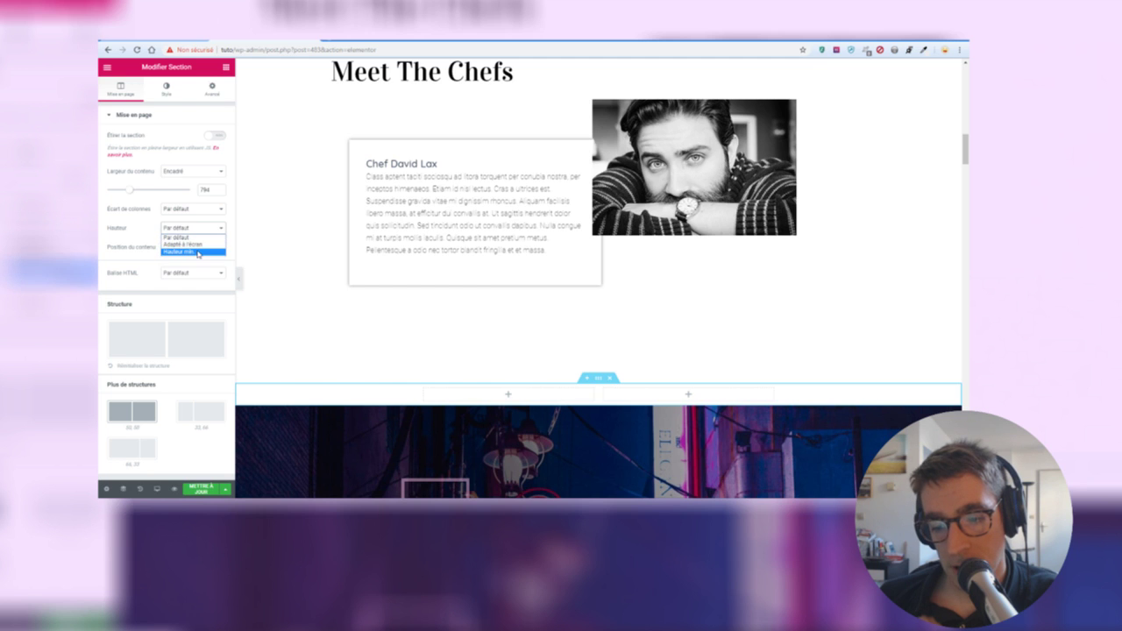
left_click(195, 252)
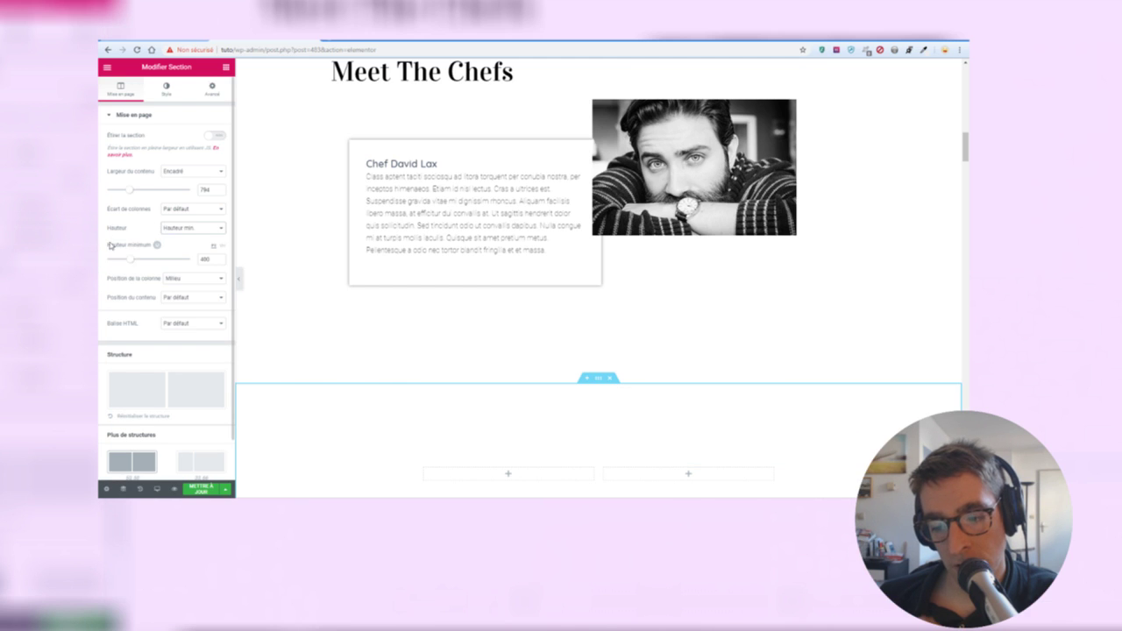
- Move the chef's description text box from the Meet The Chefs section into the first column of the new section
scroll(491, 250, "down", 1)
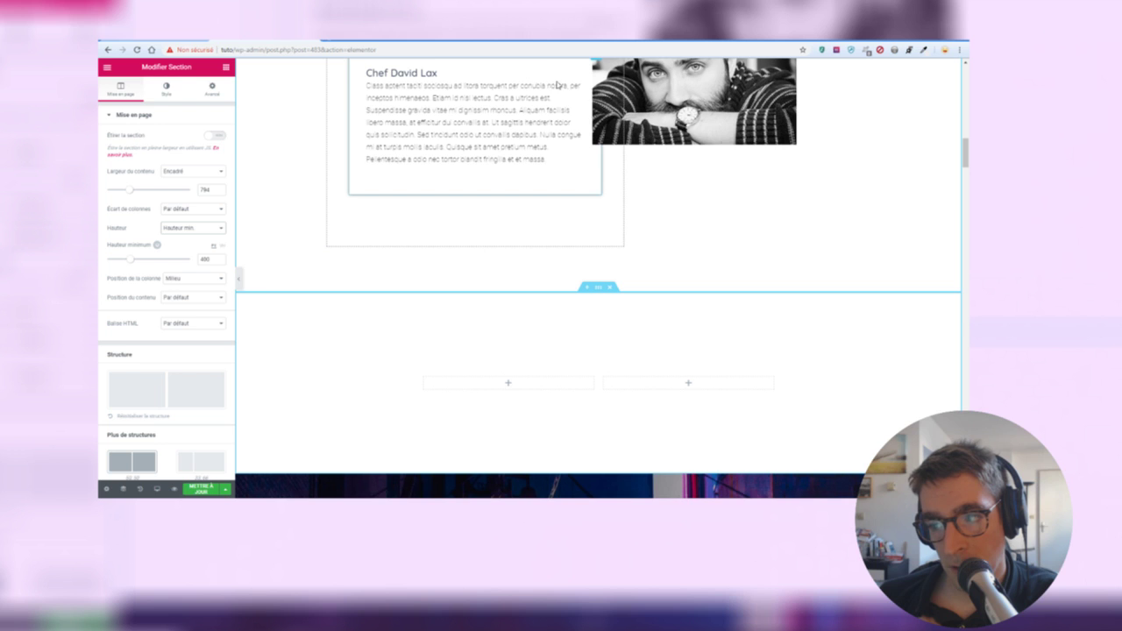
scroll(598, 105, "up", 1)
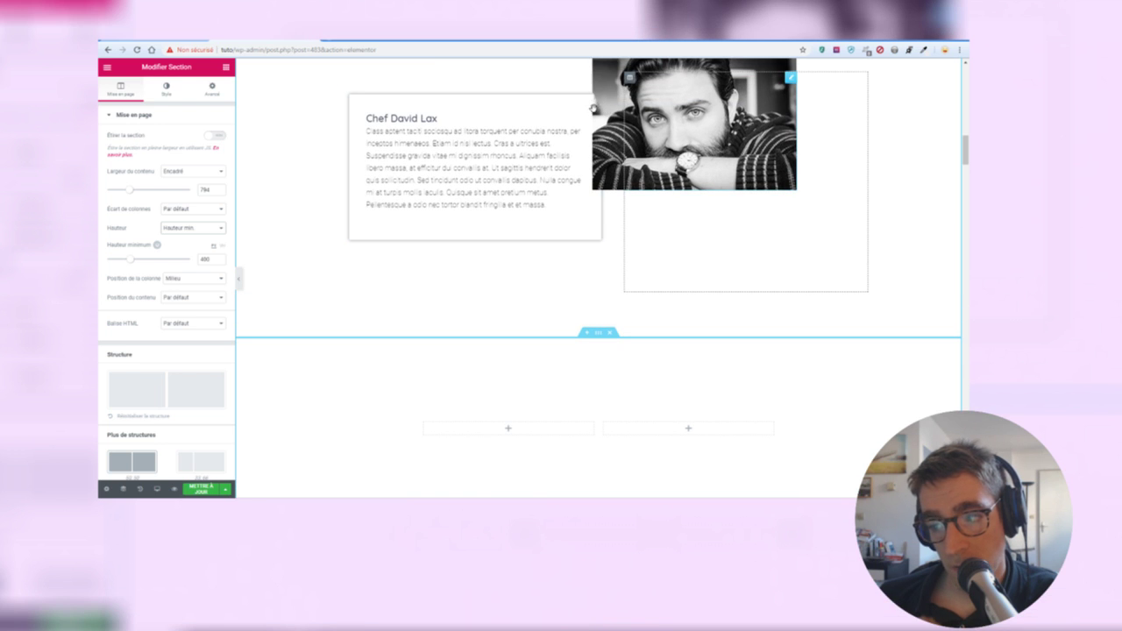
left_click_drag(587, 126, 489, 277)
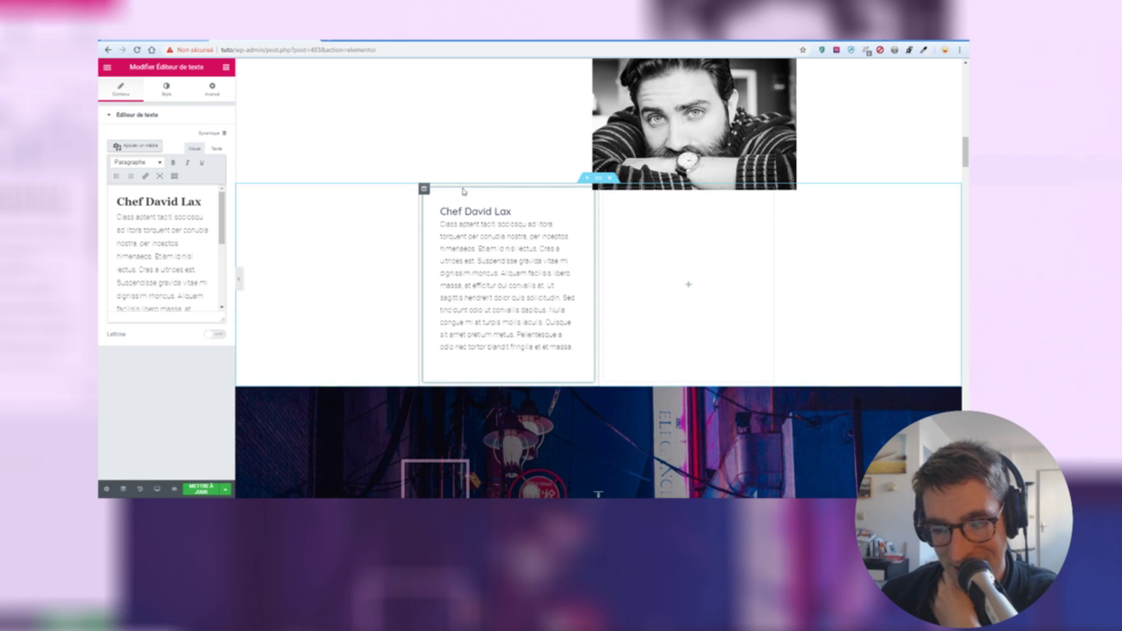
- Keep the new two-column section's content width on Encadré and widen it to about 1258
left_click(593, 183)
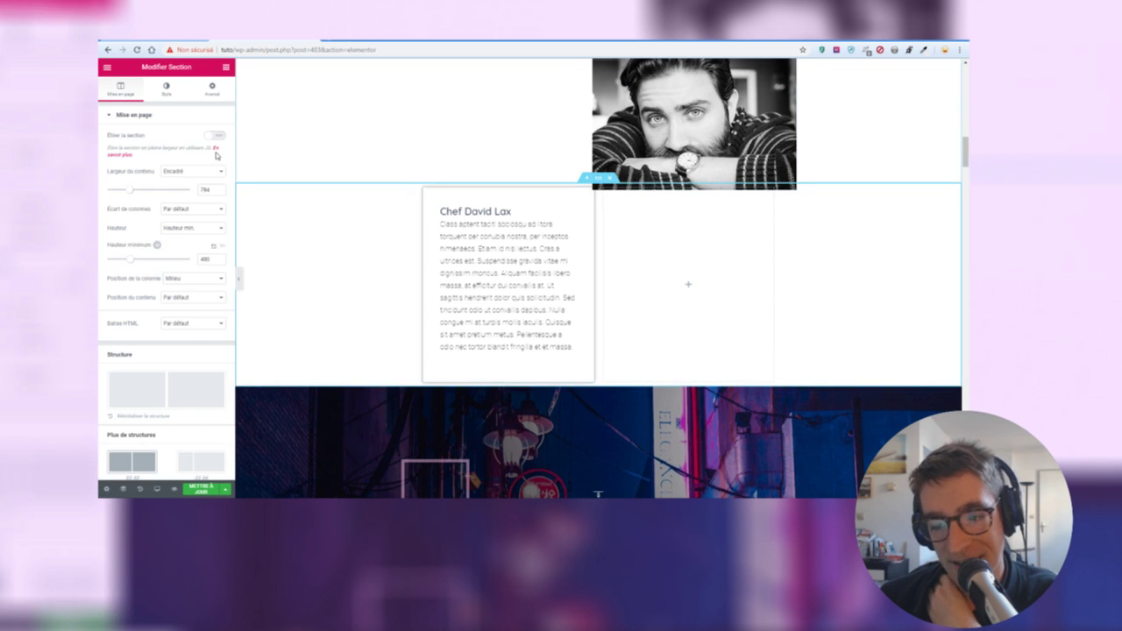
left_click(176, 175)
left_click(179, 185)
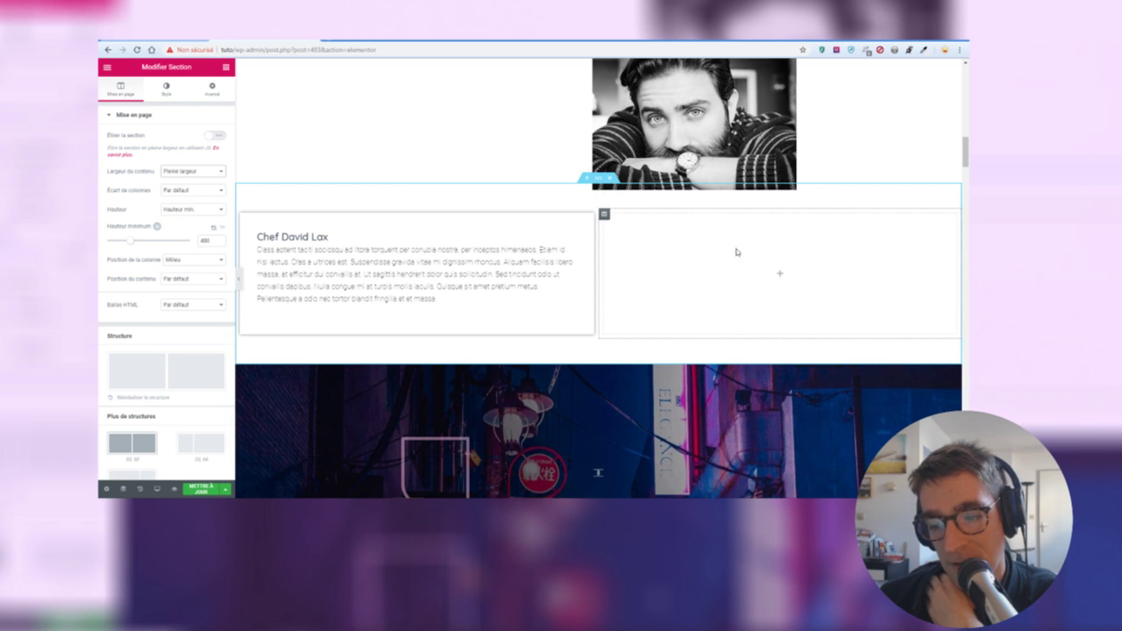
left_click(193, 171)
left_click(180, 179)
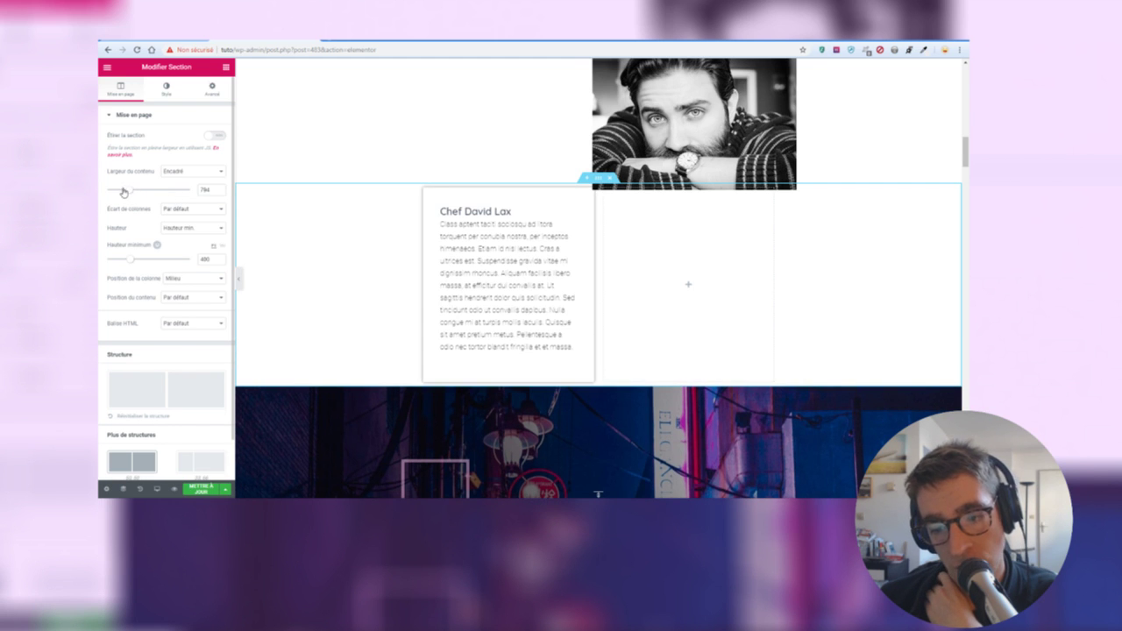
left_click_drag(124, 192, 164, 198)
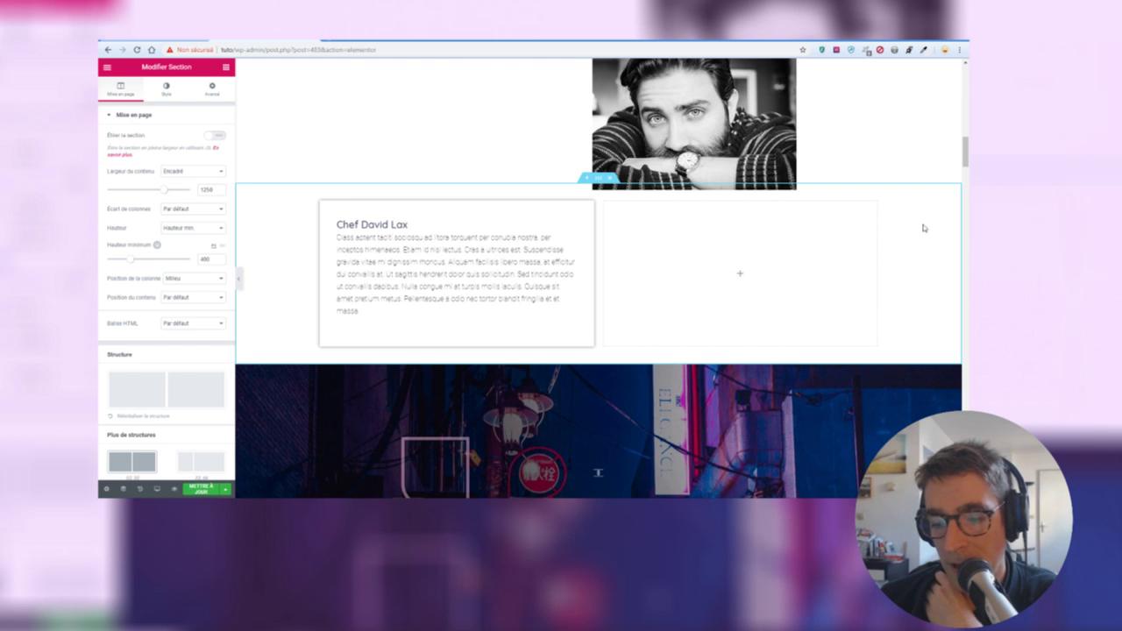
- Set the chef photo's top and left margins to 0 and delete the empty column beside it
scroll(917, 226, "up", 1)
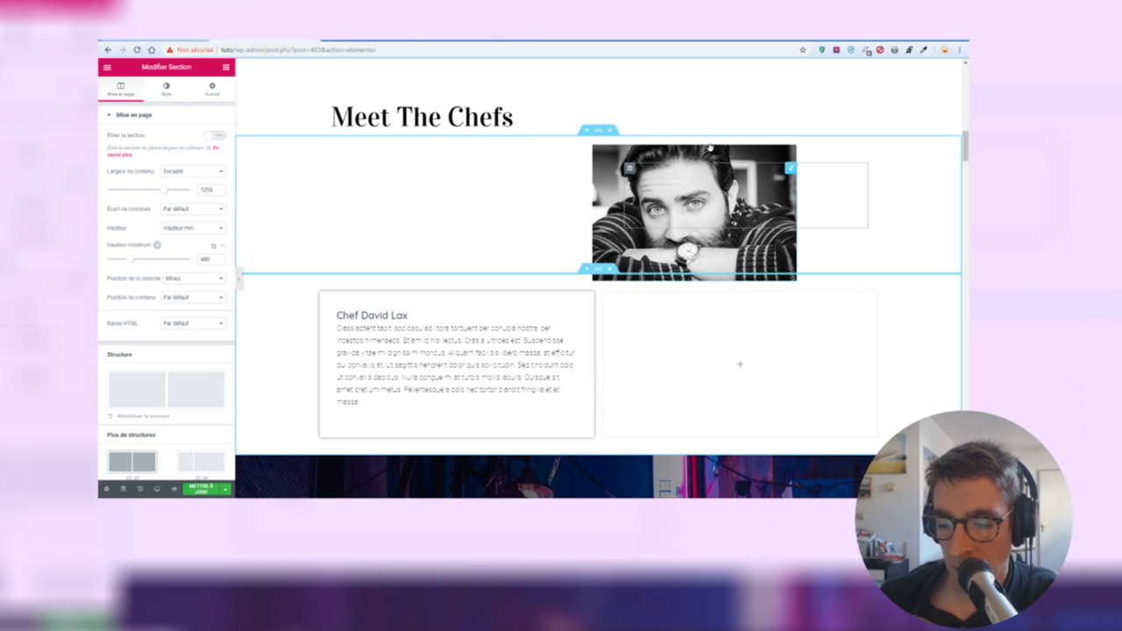
left_click(790, 170)
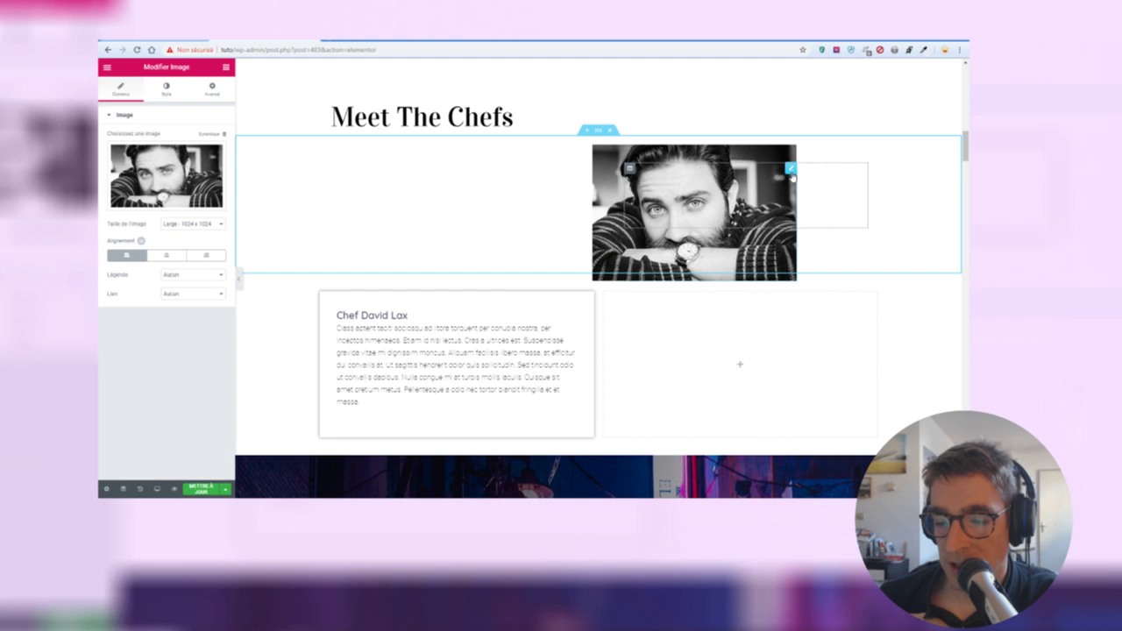
left_click(204, 88)
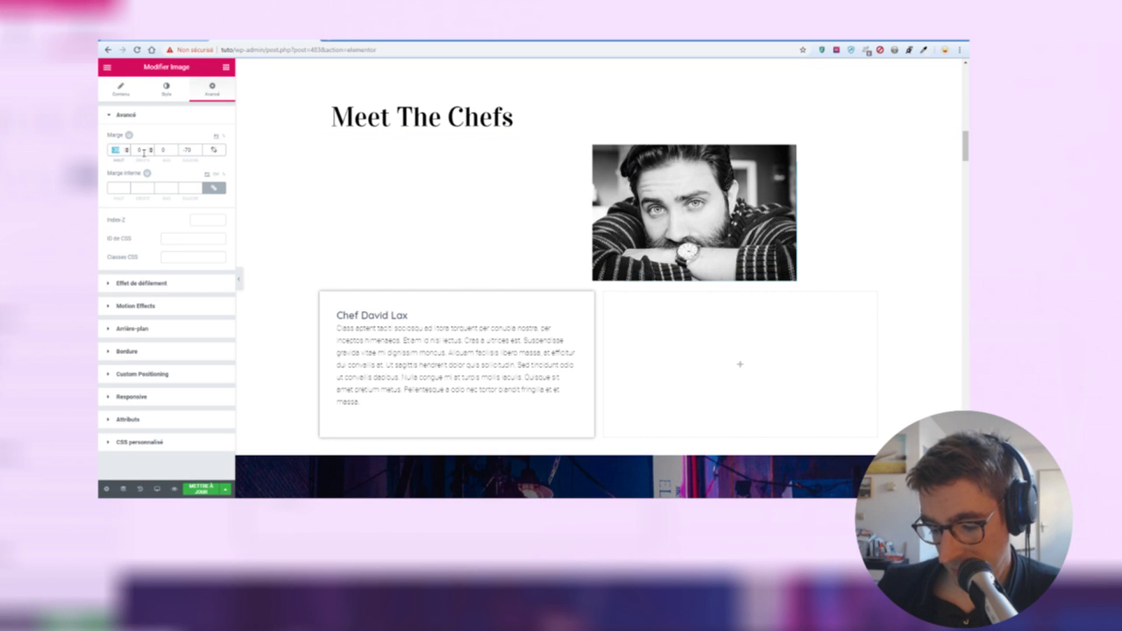
type("0")
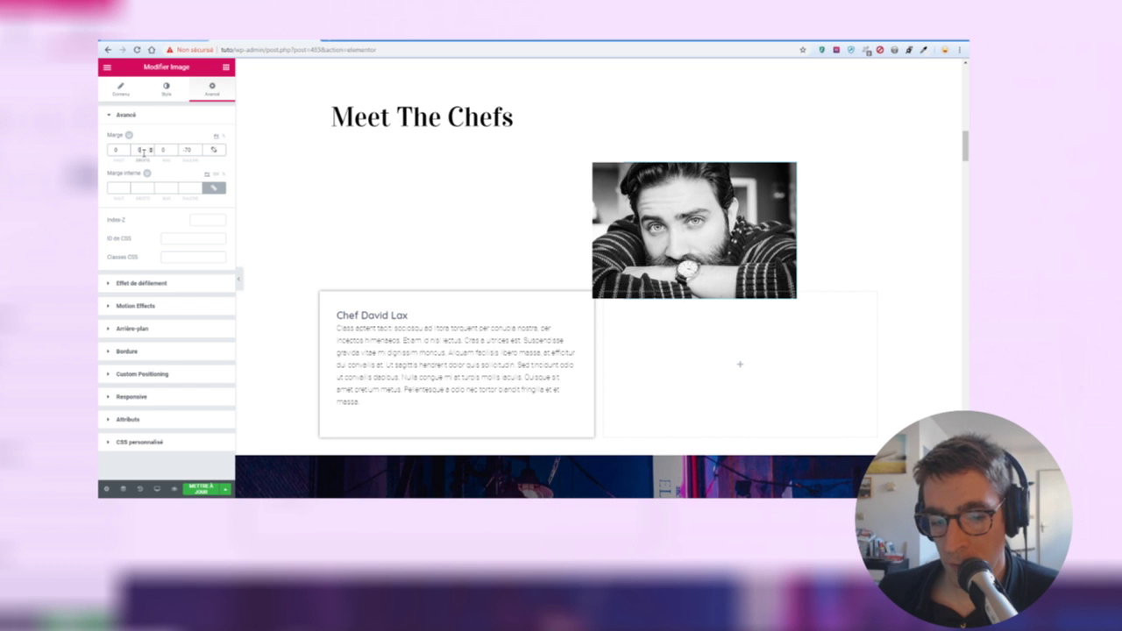
type("0")
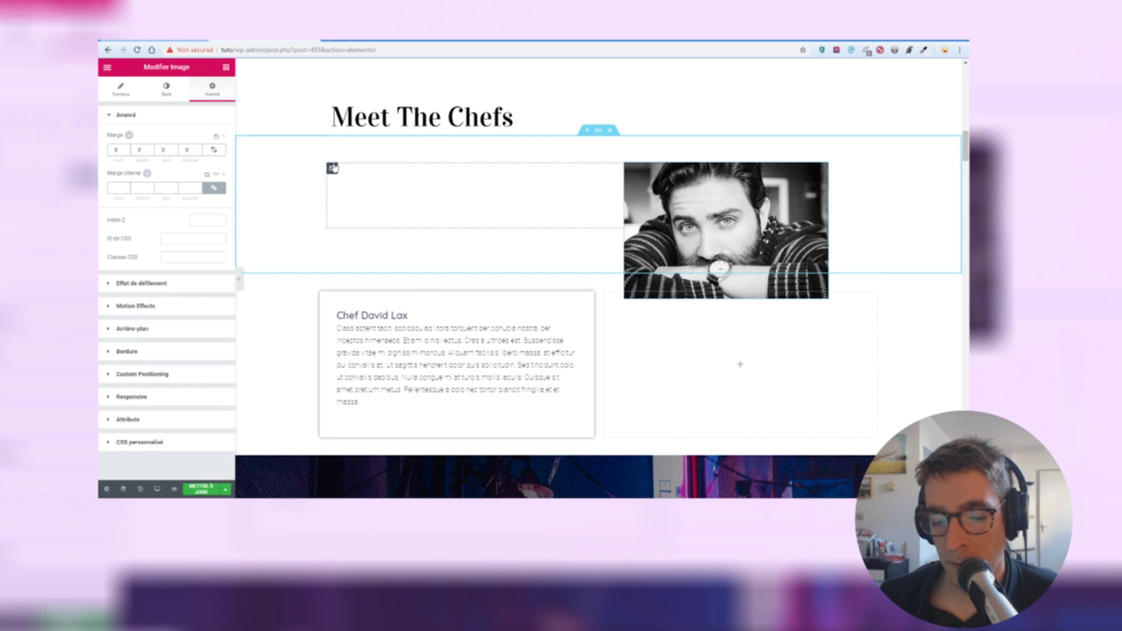
right_click(331, 168)
left_click(384, 294)
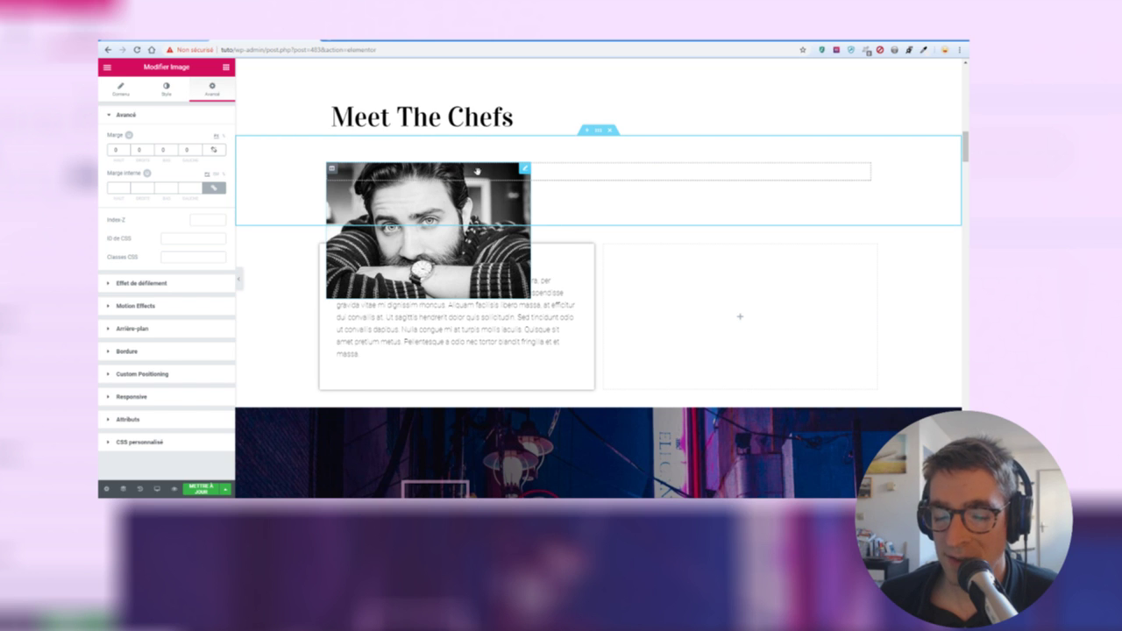
- Shift the chef photo slightly and set its custom positioning width to Personnalisé, keeping the position Absolute
mouse_move(524, 172)
left_mouse_down()
mouse_move(496, 291)
mouse_move(496, 403)
mouse_move(463, 325)
mouse_move(498, 301)
mouse_move(476, 308)
mouse_move(538, 326)
mouse_move(596, 296)
mouse_move(565, 305)
mouse_move(523, 182)
mouse_move(541, 175)
left_mouse_up()
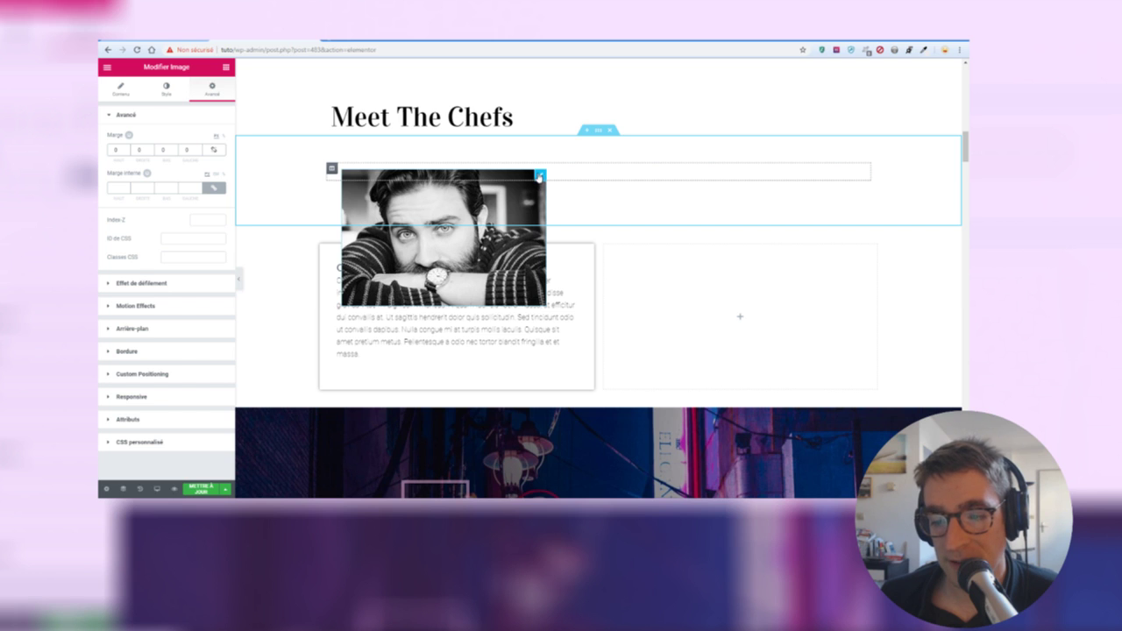
left_click(142, 374)
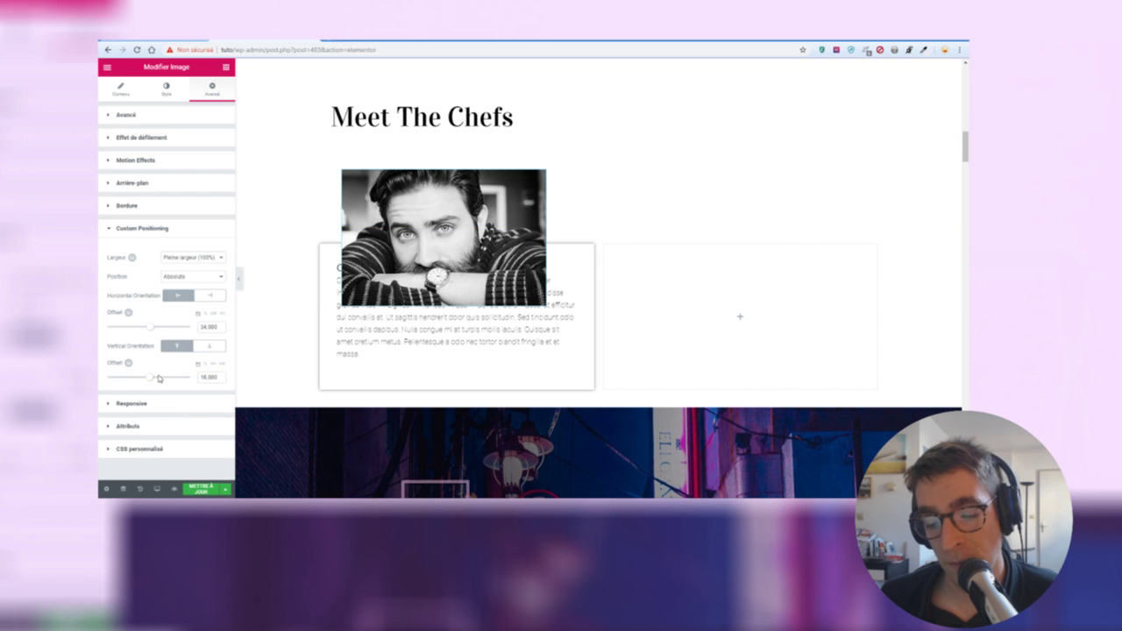
left_click(215, 258)
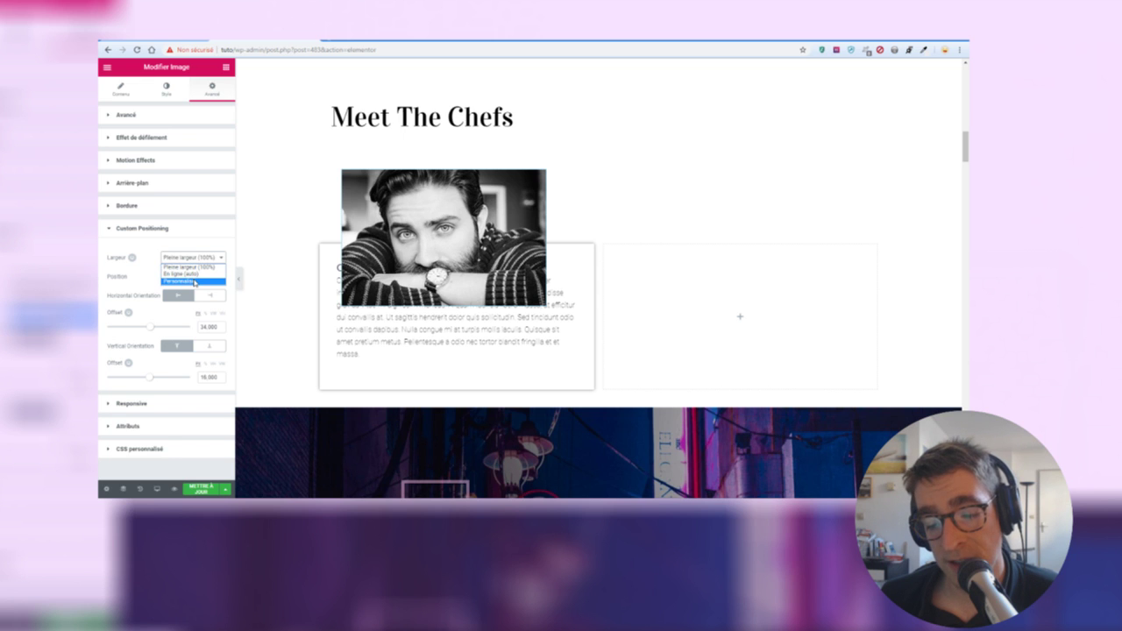
left_click(195, 281)
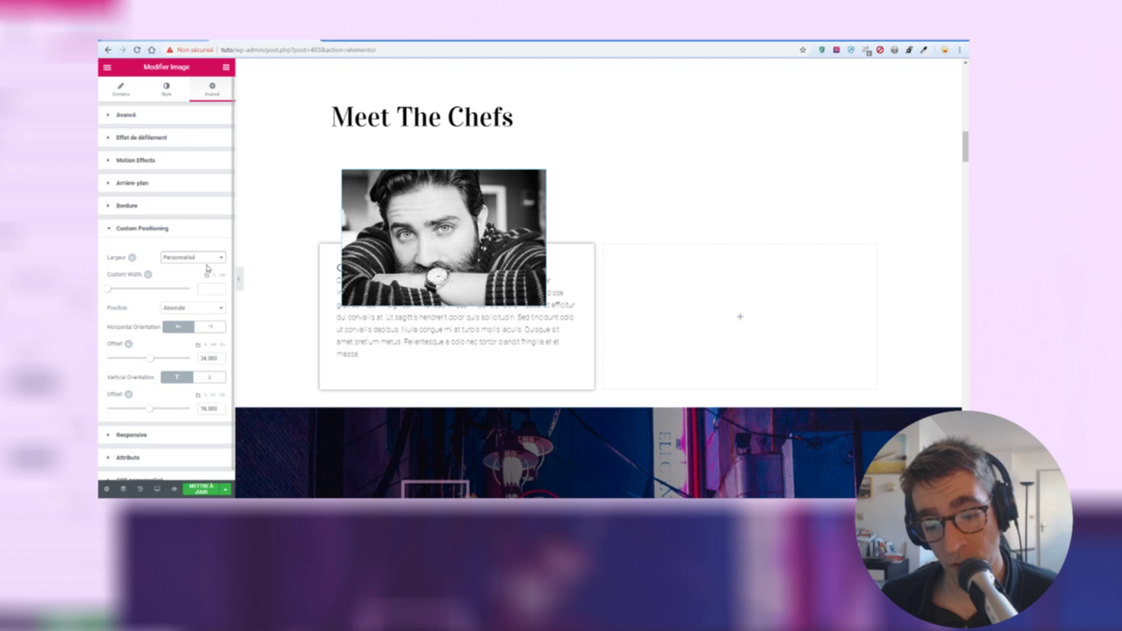
left_click(185, 310)
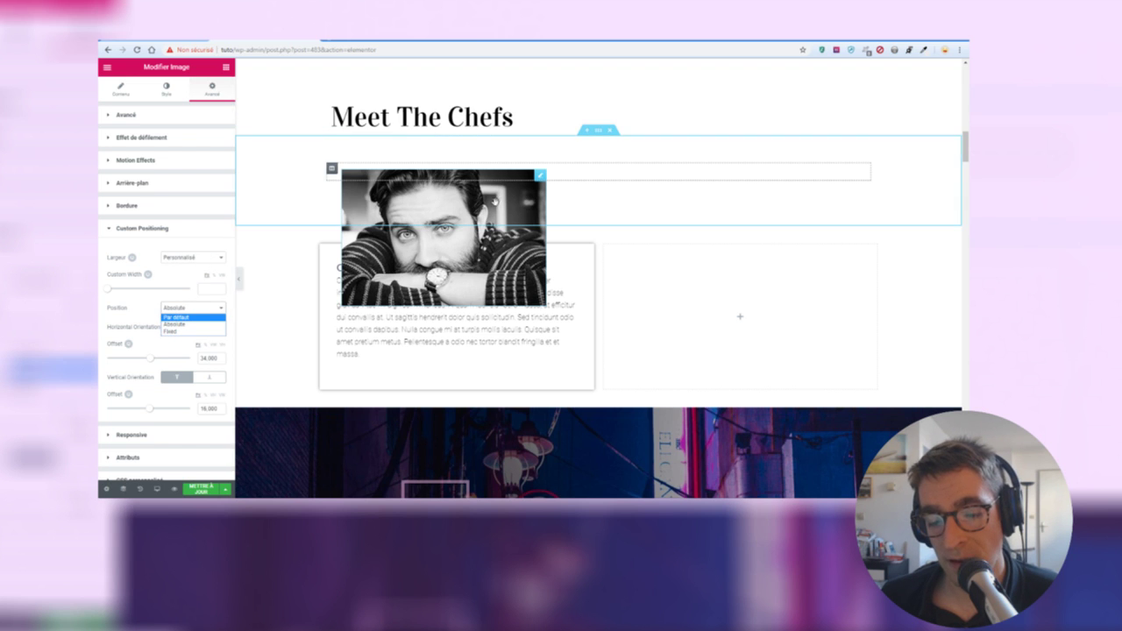
- Move the chef photo over the description box's lower corner and the neon street section, at offsets of about 462 horizontal and 420 vertical
left_click_drag(536, 180, 776, 162)
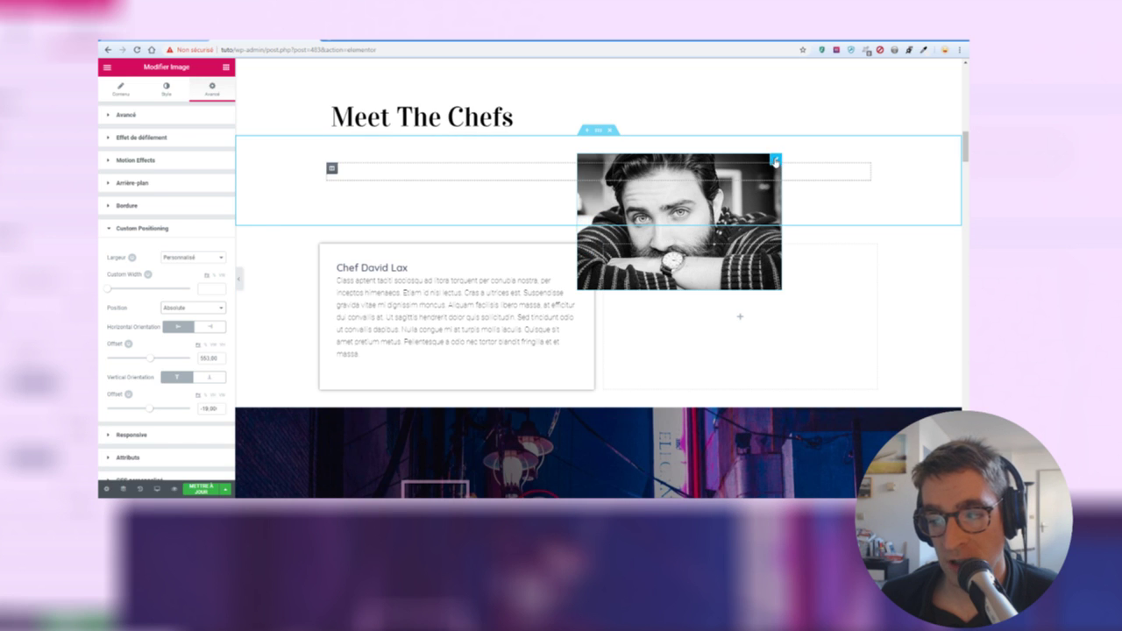
left_click_drag(776, 161, 739, 359)
scroll(658, 167, "down", 2)
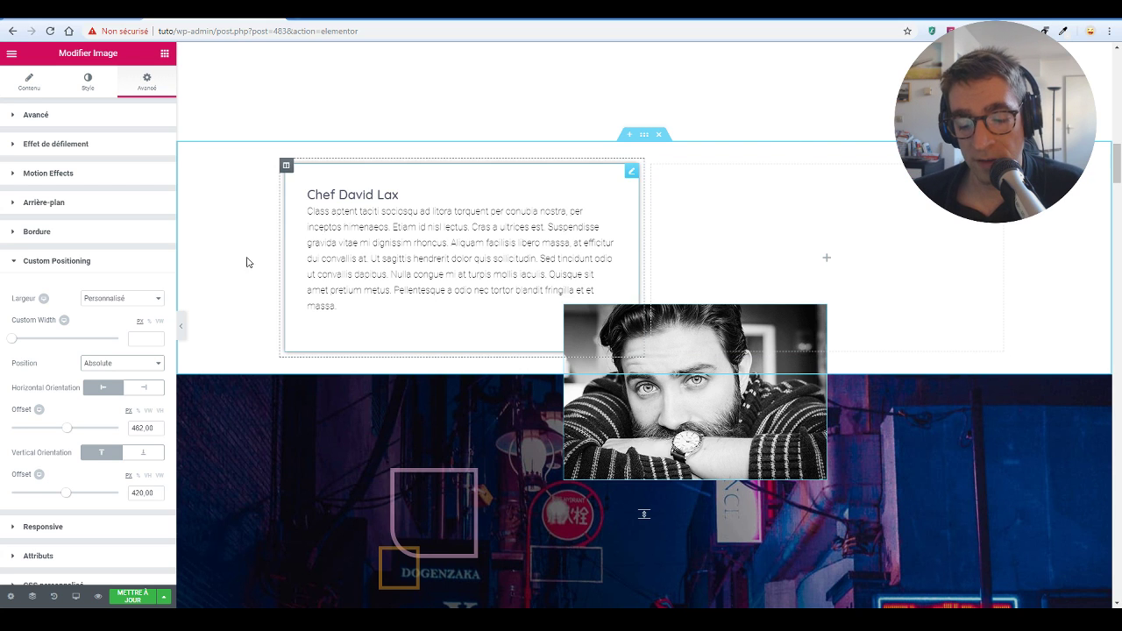
- In the tablet preview, move the chef photo to overlap the description box's upper corner, at offsets of about 352 horizontal and 82 vertical
left_click(75, 596)
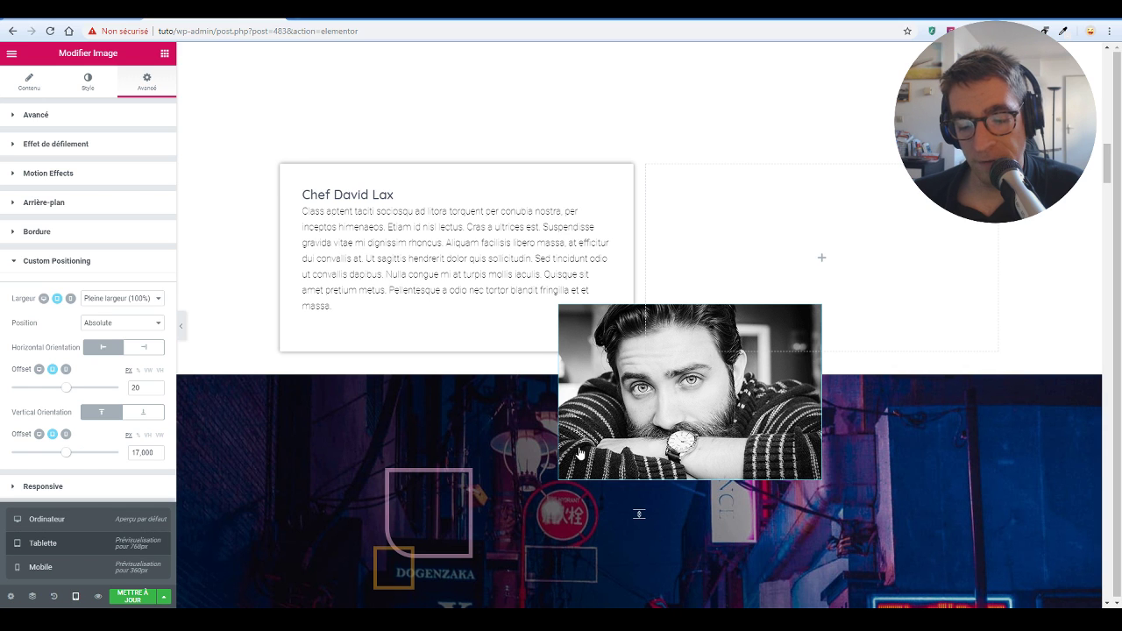
left_click(75, 547)
scroll(743, 405, "up", 5)
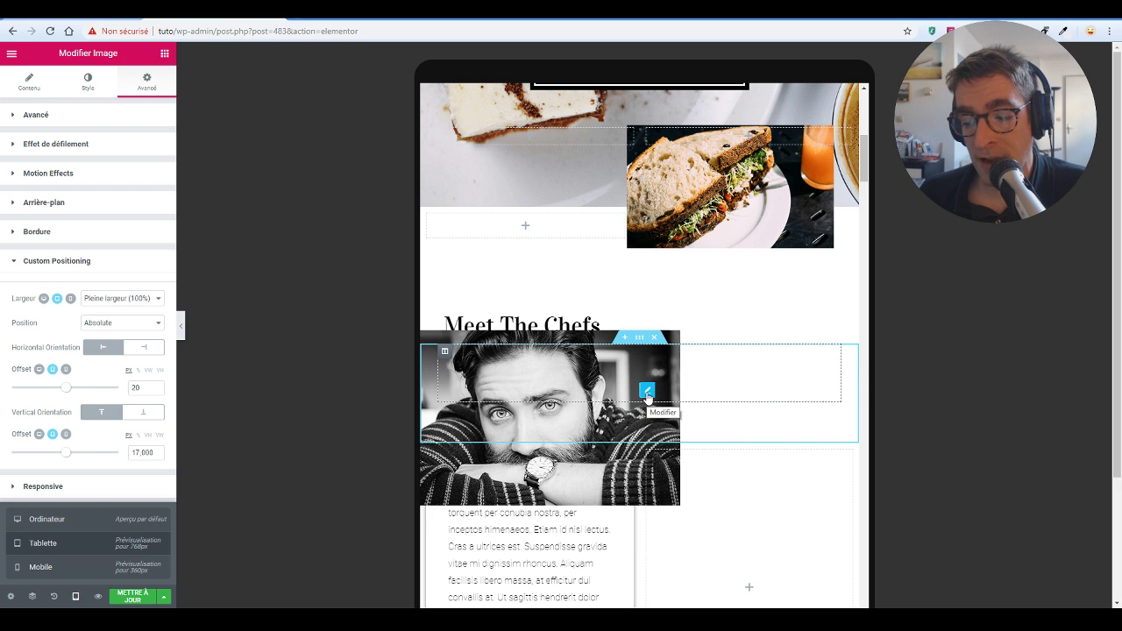
left_click_drag(656, 400, 843, 436)
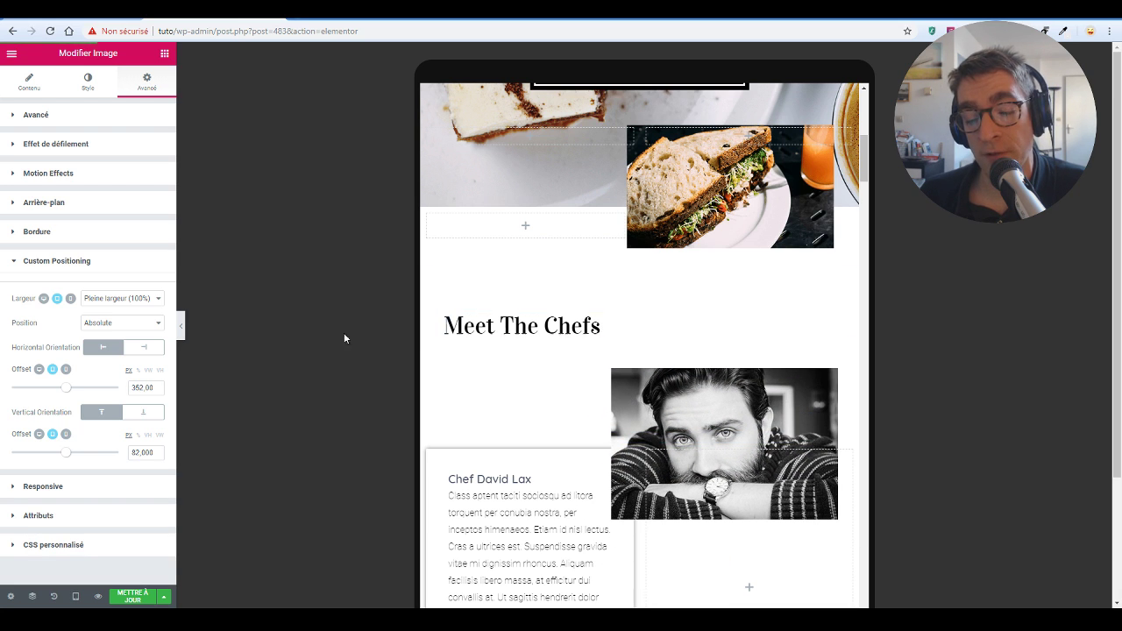
- In the mobile preview, move the chef photo below the description text, at offsets of about -5 horizontal and 618 vertical
left_click(71, 300)
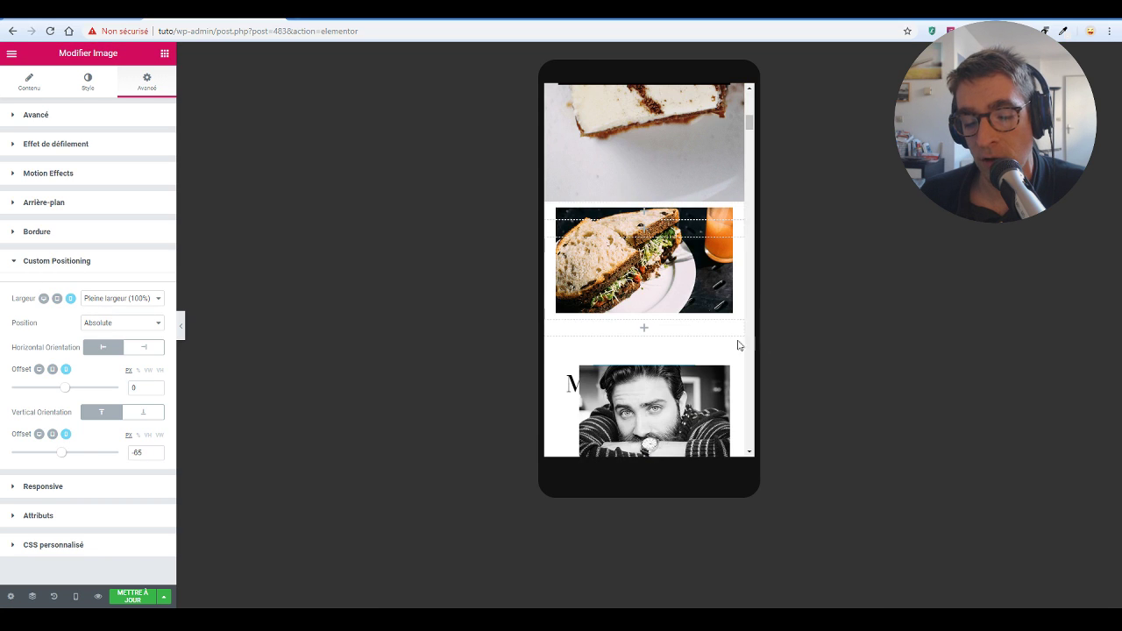
scroll(709, 253, "down", 3)
scroll(693, 228, "up", 2)
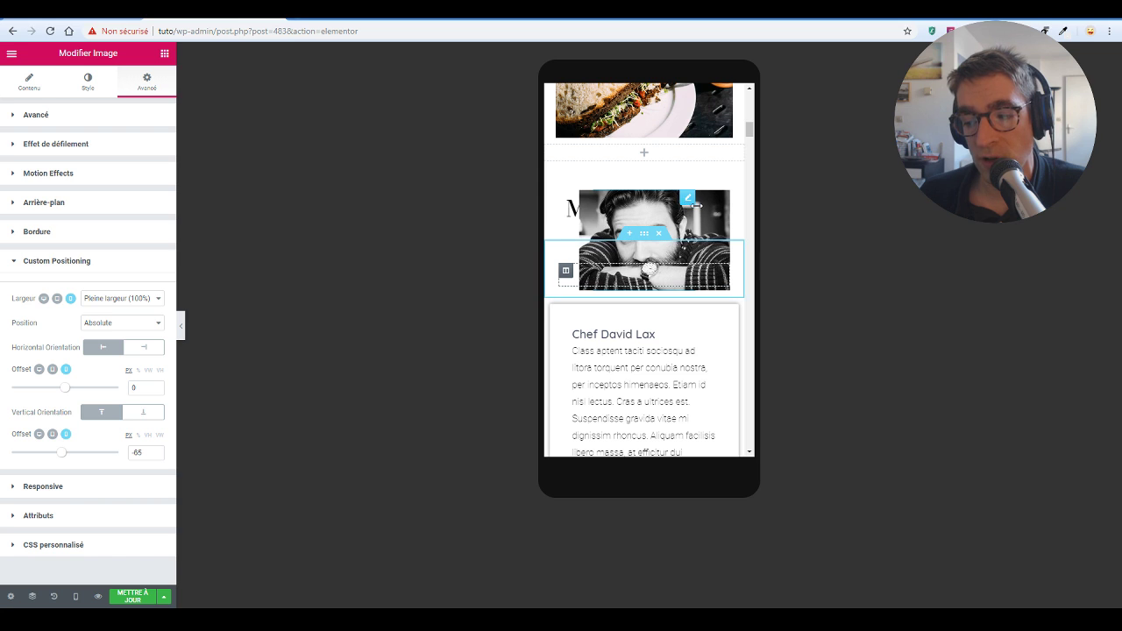
scroll(682, 345, "down", 7)
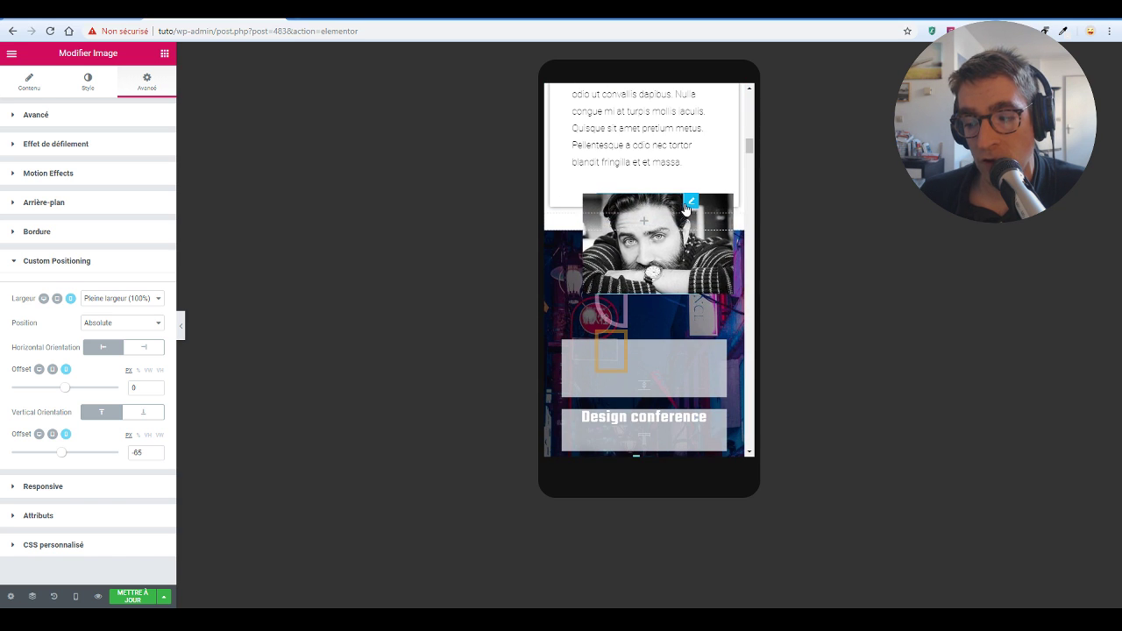
left_click_drag(679, 198, 683, 196)
scroll(721, 228, "up", 6)
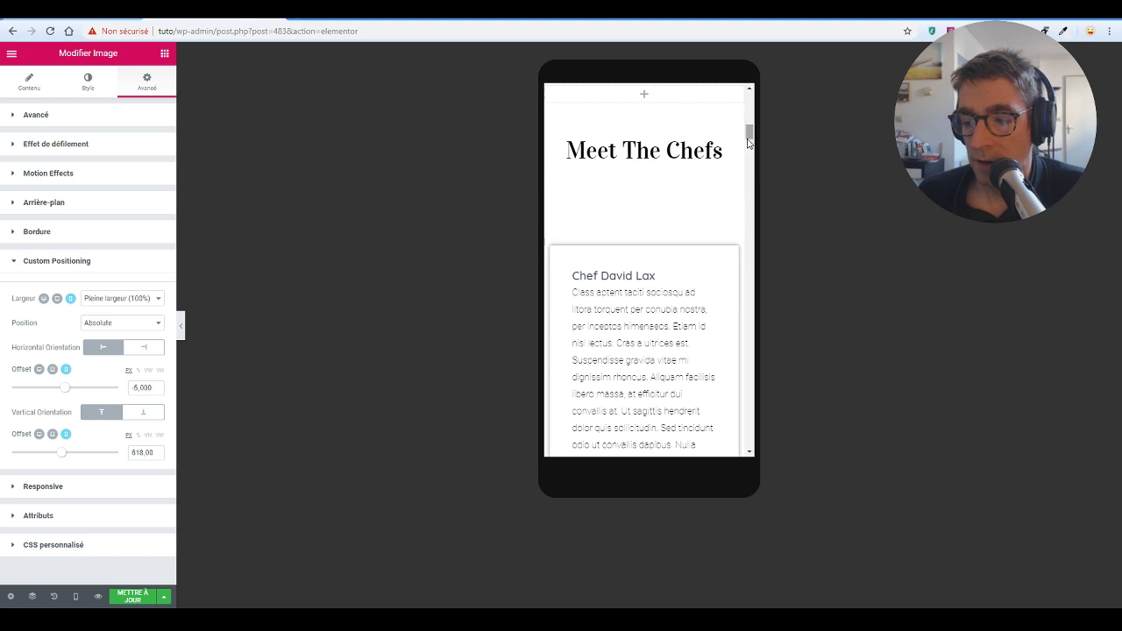
scroll(684, 237, "down", 7)
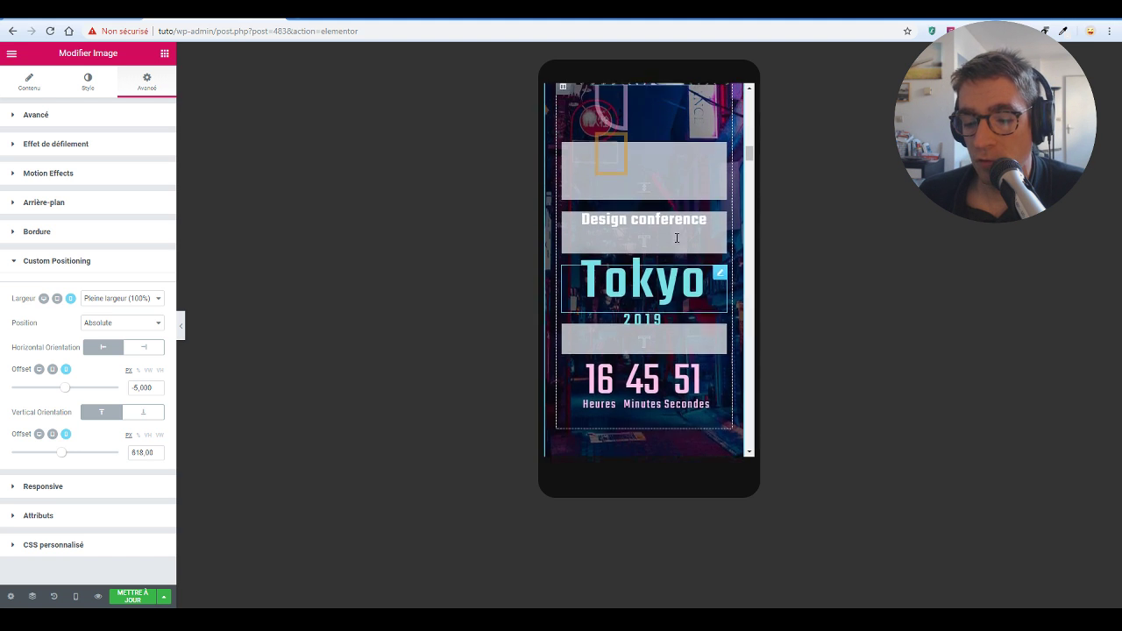
scroll(671, 190, "up", 5)
scroll(670, 190, "up", 1)
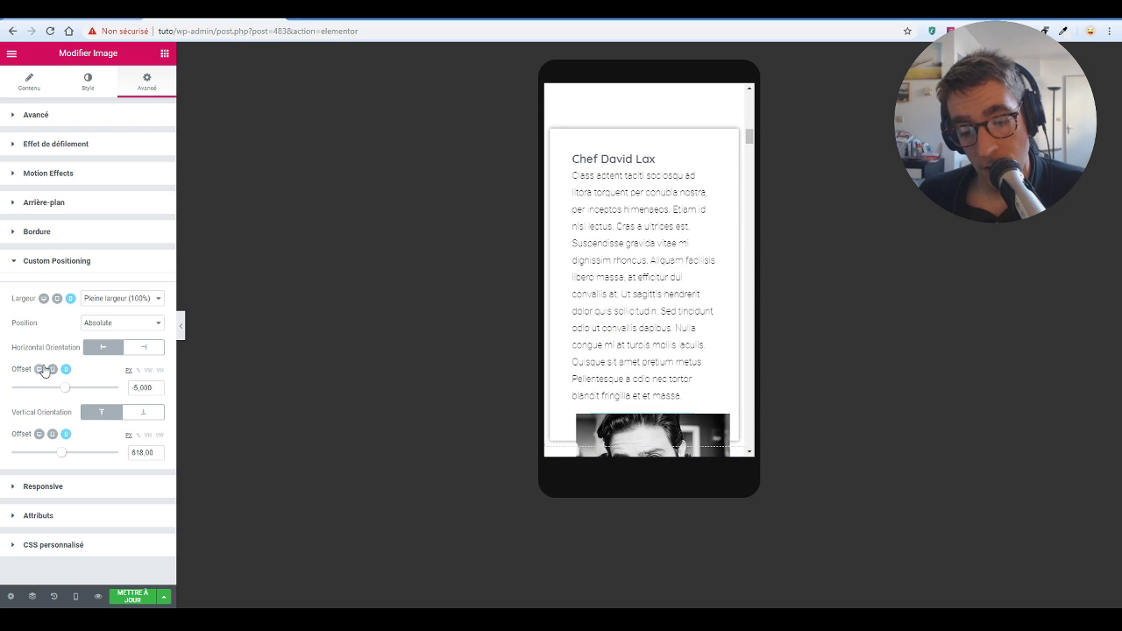
- For the tablet layout, set the description column's width to 60% and shift the chef photo so it only slightly overlaps the description box's edge
left_click(51, 369)
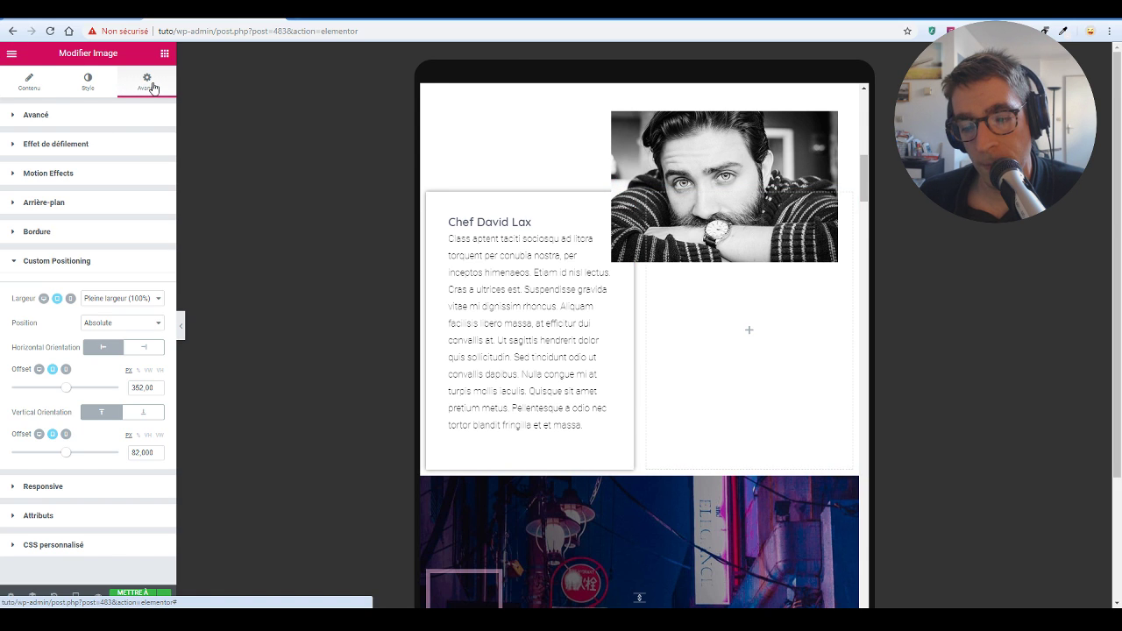
left_click(28, 87)
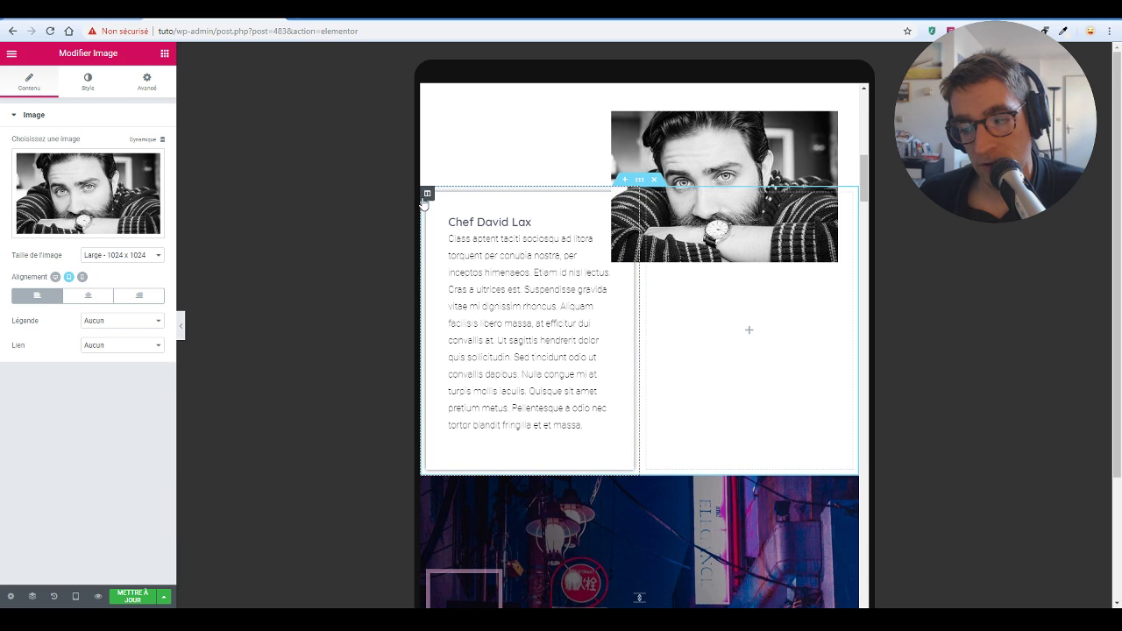
left_click(428, 195)
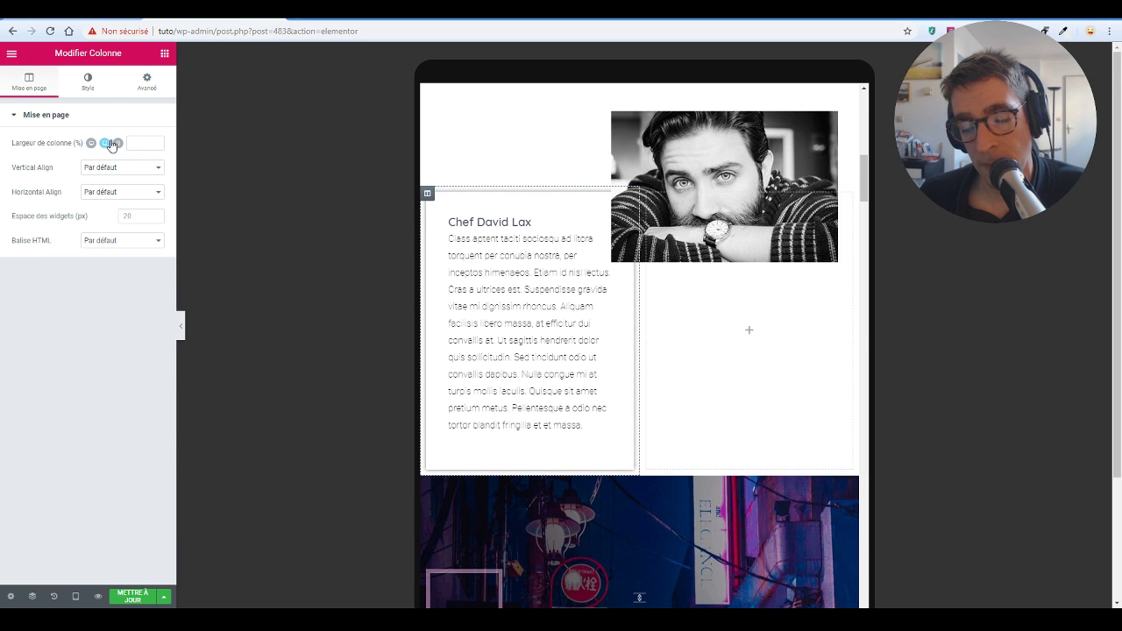
left_click(147, 144)
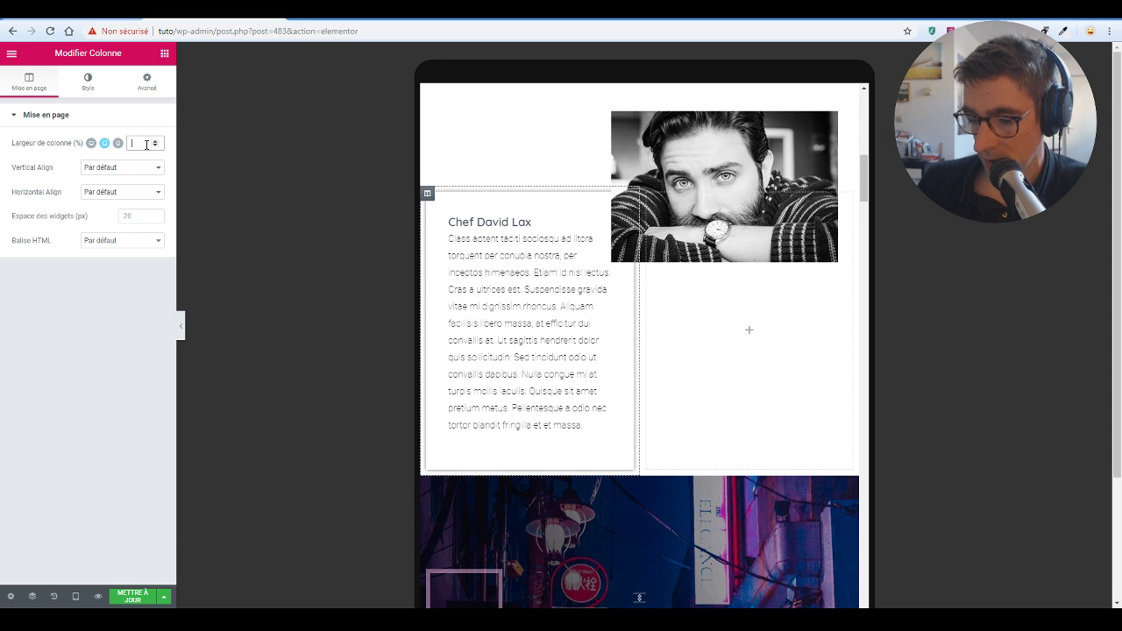
type("60")
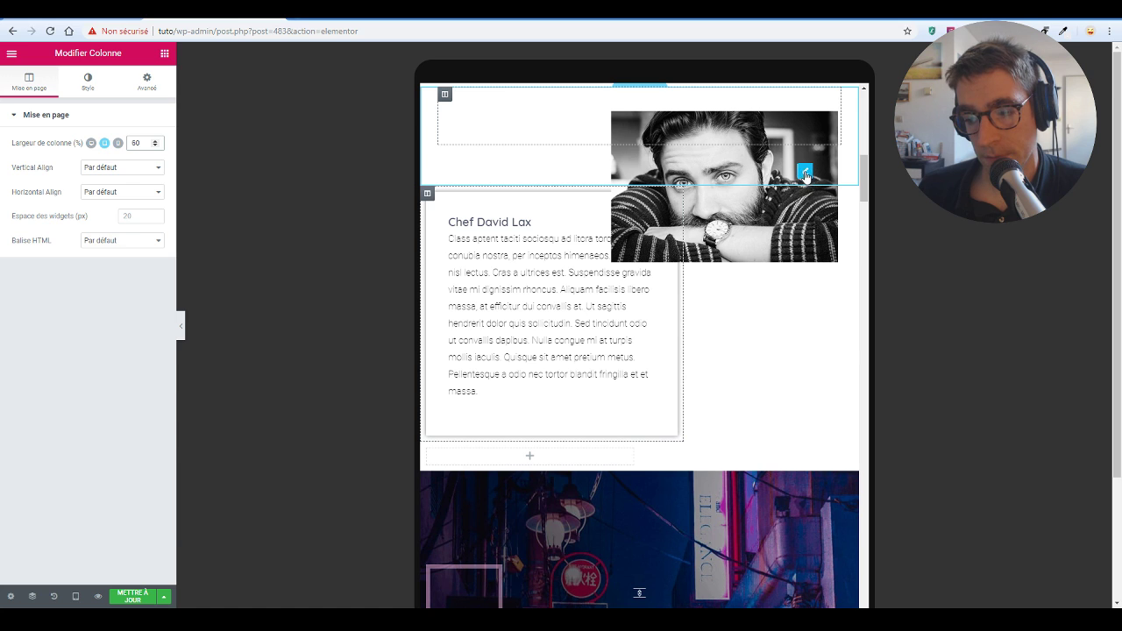
left_click(805, 175)
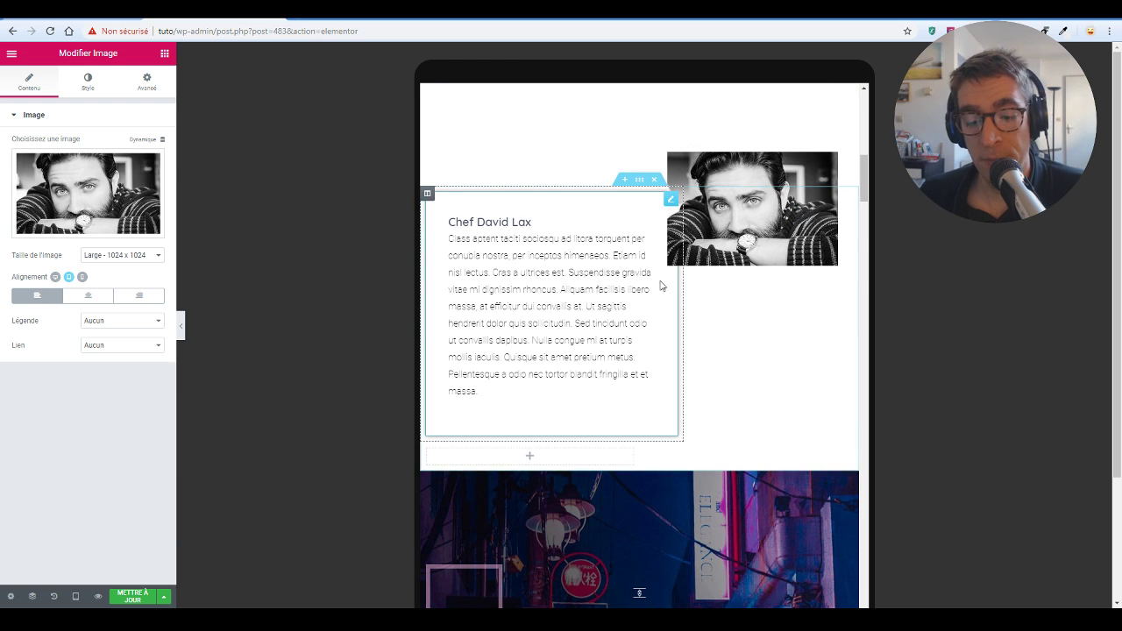
scroll(666, 294, "down", 2)
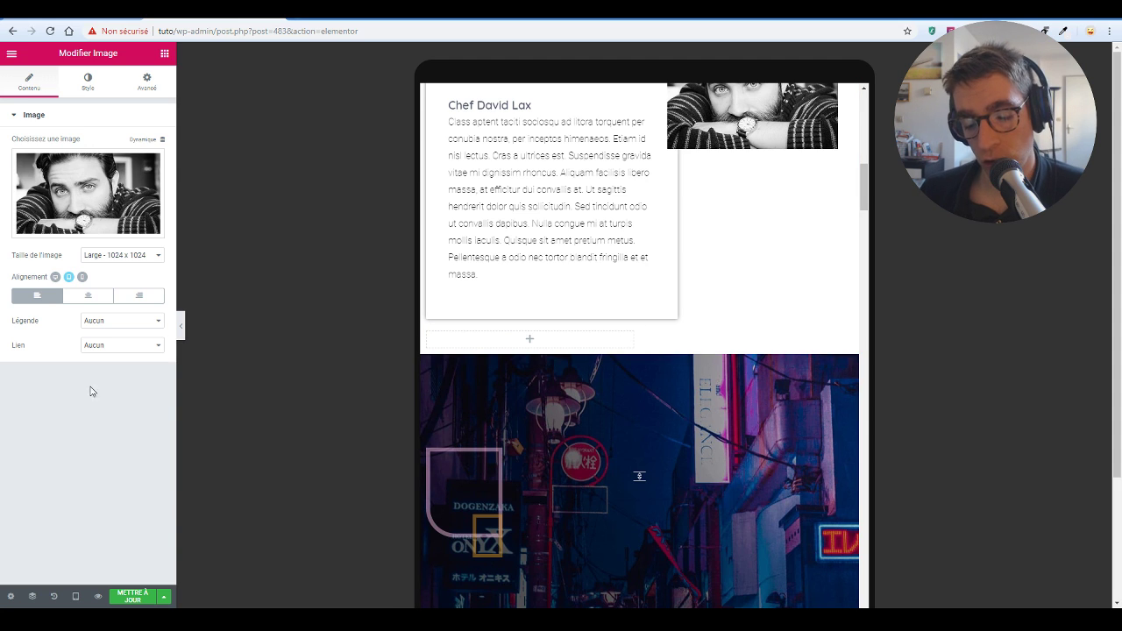
- Return to the Ordinateur preview and move the chef photo over the lower part of the empty second column and the neon street section
left_click(74, 600)
left_click(96, 532)
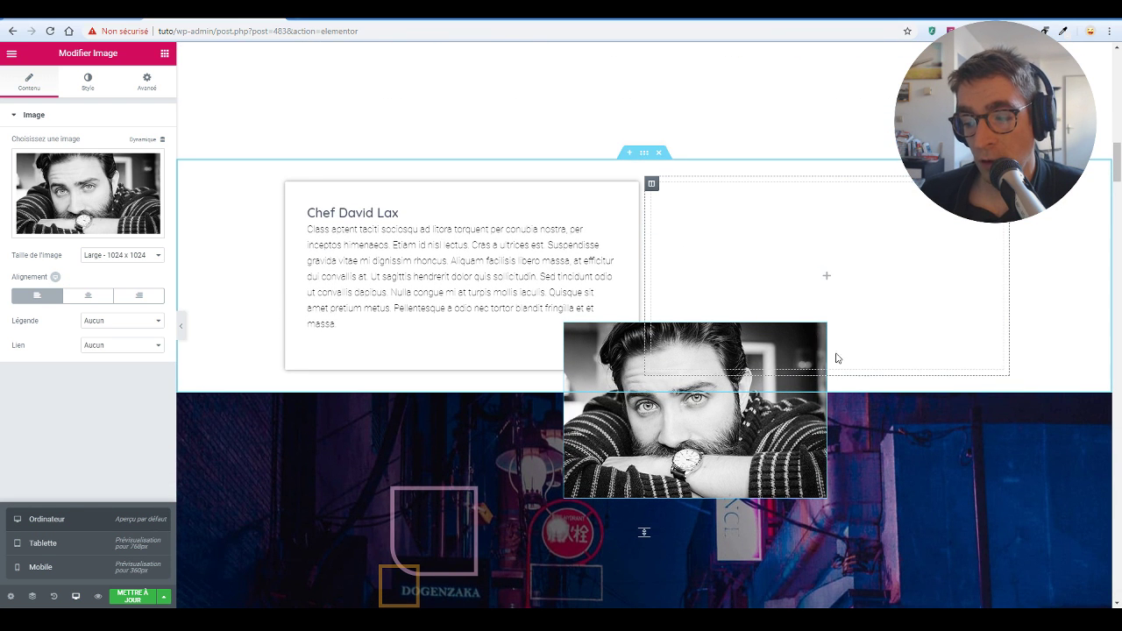
left_click_drag(825, 342, 820, 374)
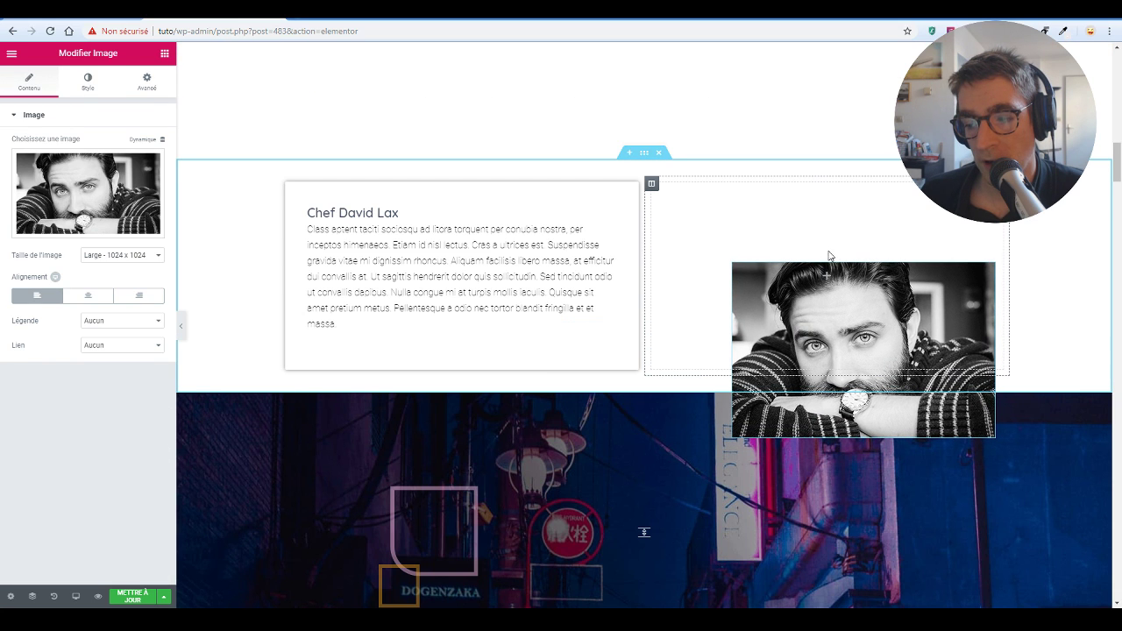
- Pin the section containing the Buy a Pass button to Haut in its scrolling effects
left_click(865, 313)
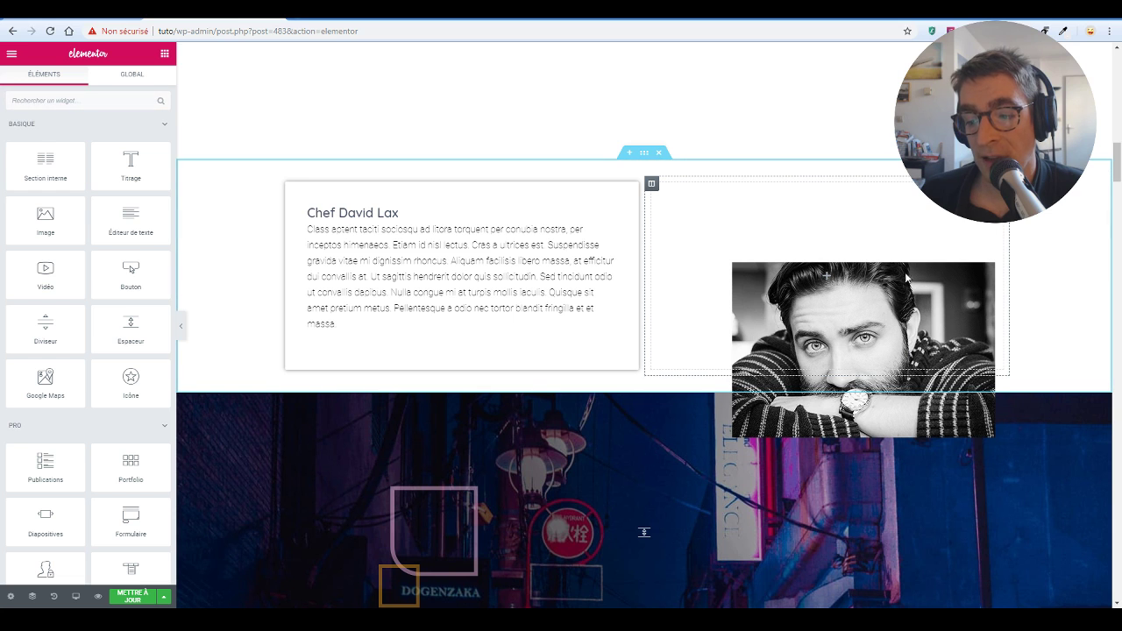
scroll(970, 374, "down", 4)
scroll(644, 324, "down", 2)
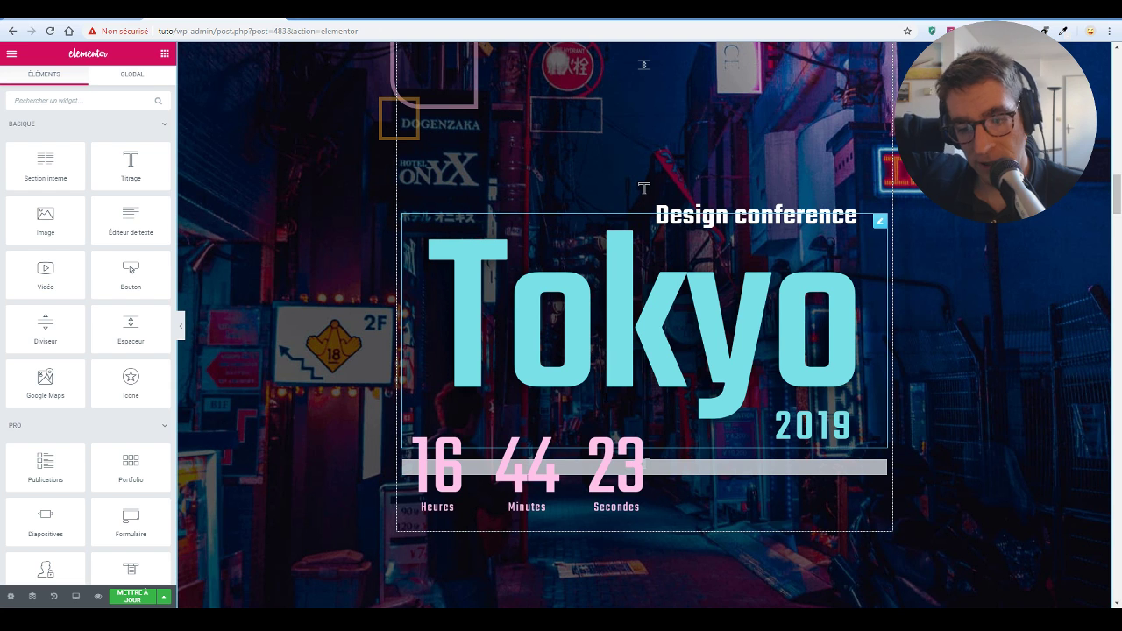
scroll(377, 320, "down", 3)
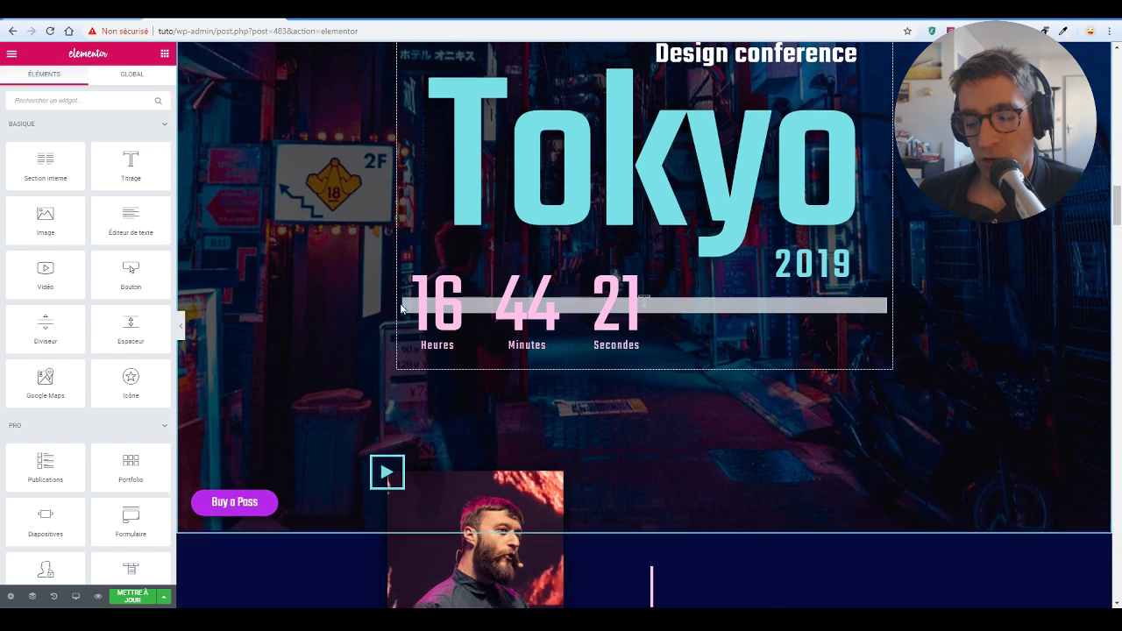
scroll(342, 420, "down", 1)
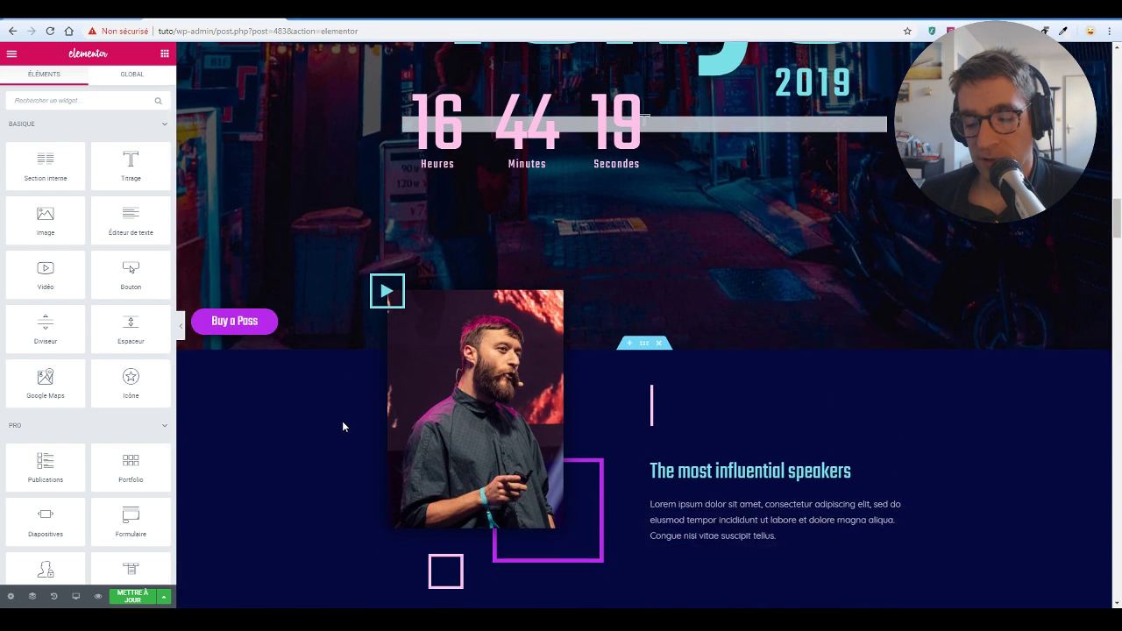
scroll(341, 421, "up", 1)
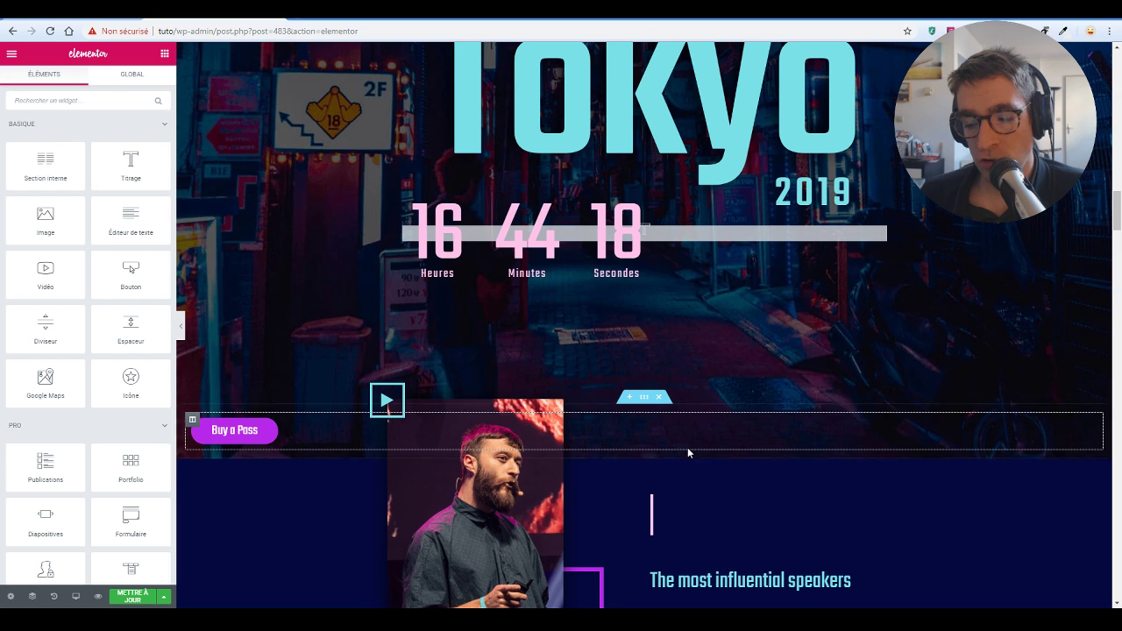
left_click(645, 399)
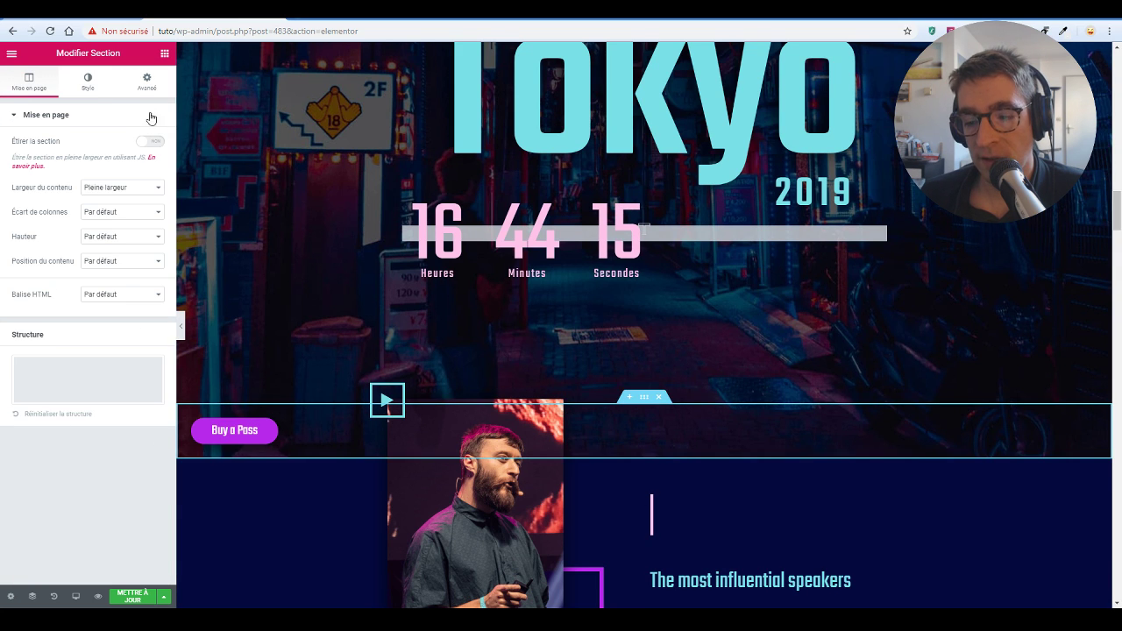
left_click(141, 83)
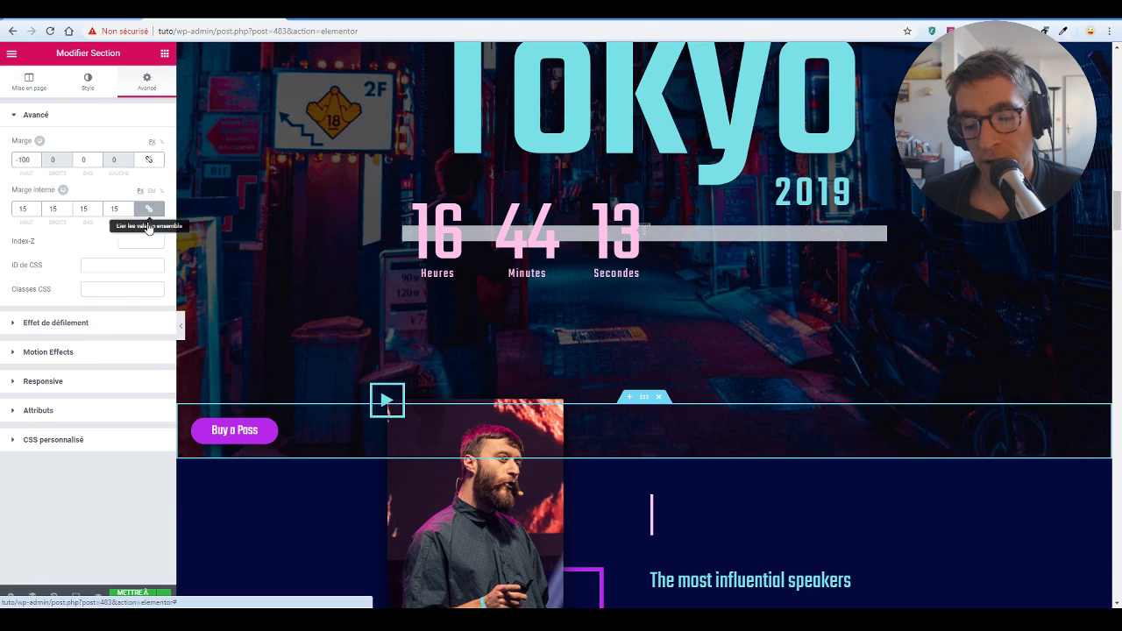
left_click(119, 325)
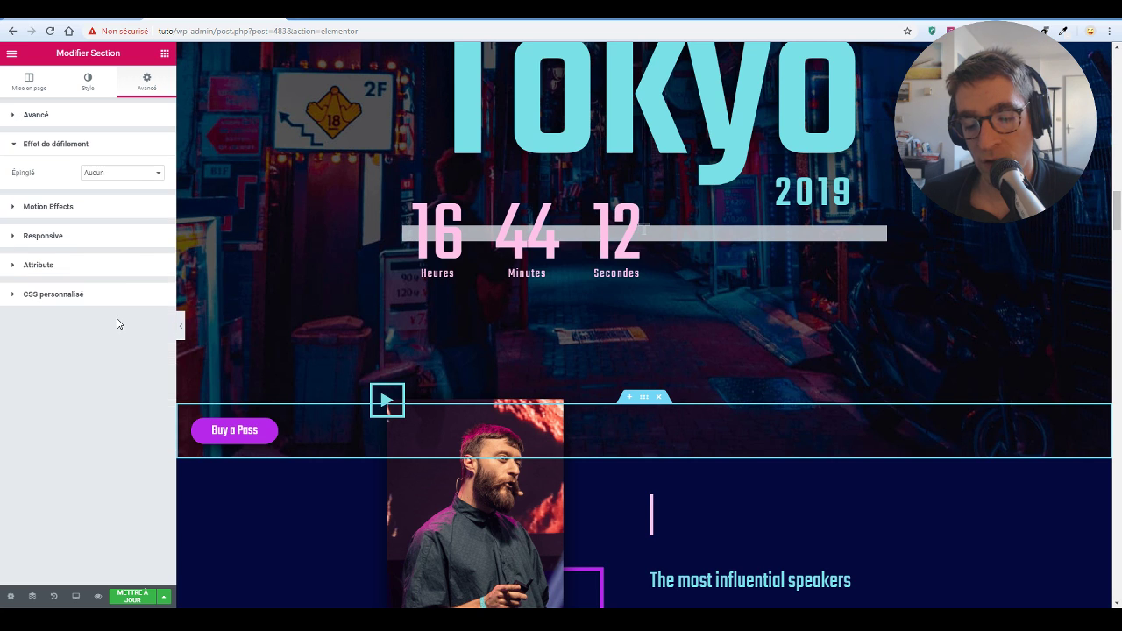
left_click(131, 173)
left_click(128, 194)
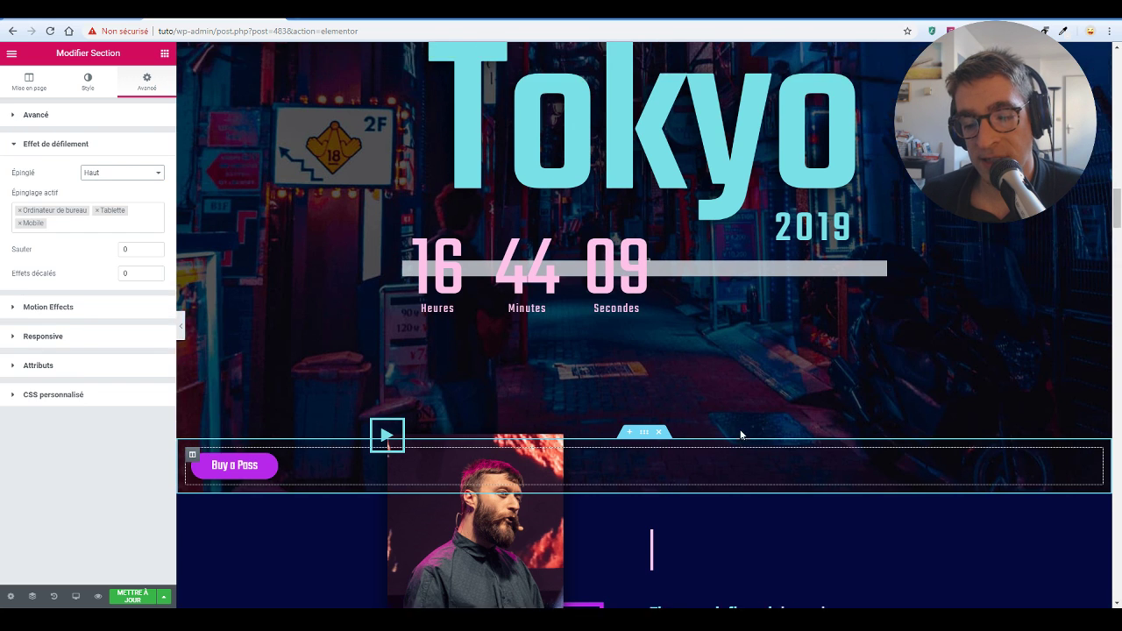
- Examine how the pinned Buy a Pass section behaves between the Tokyo header and the Participant Ratings section
scroll(741, 428, "up", 3)
scroll(738, 419, "down", 10)
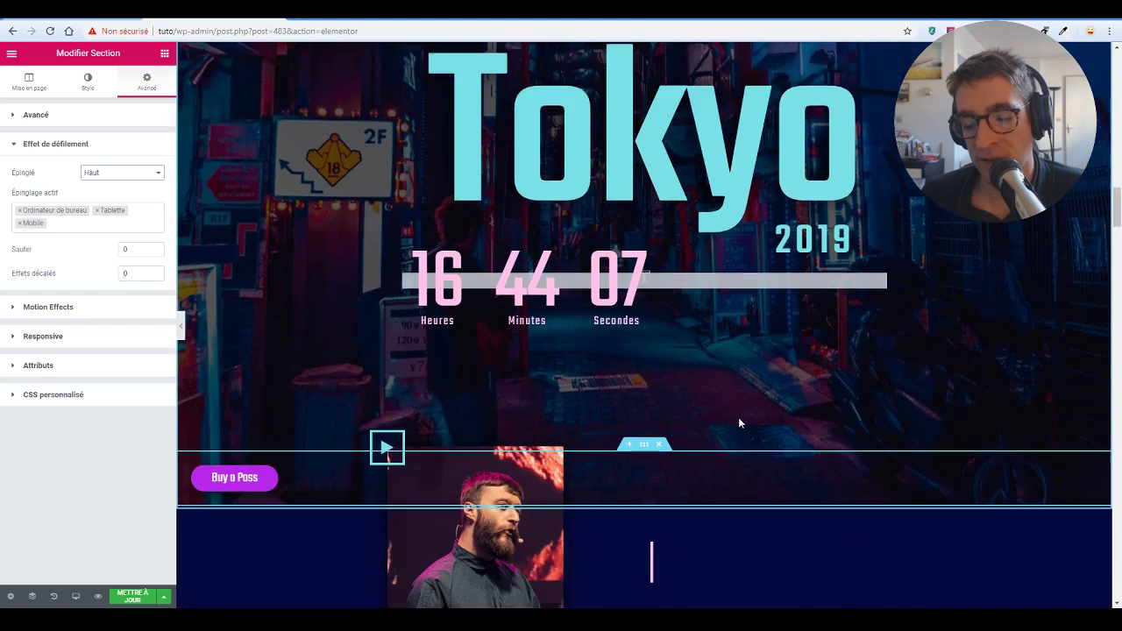
scroll(708, 414, "down", 3)
scroll(700, 405, "up", 4)
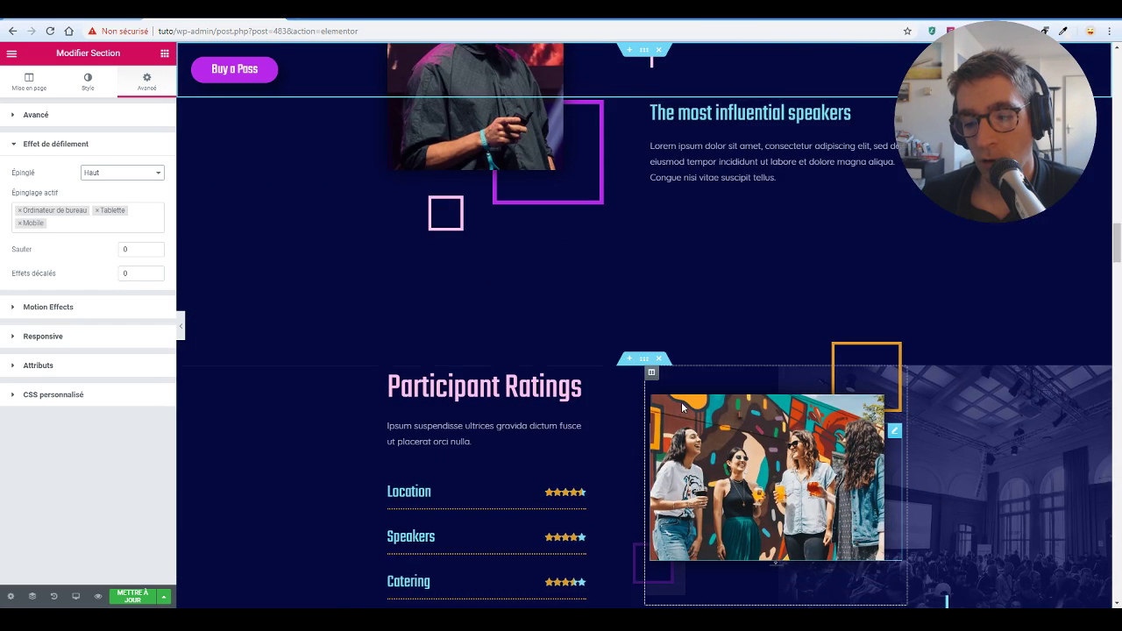
scroll(681, 402, "down", 2)
scroll(568, 346, "up", 6)
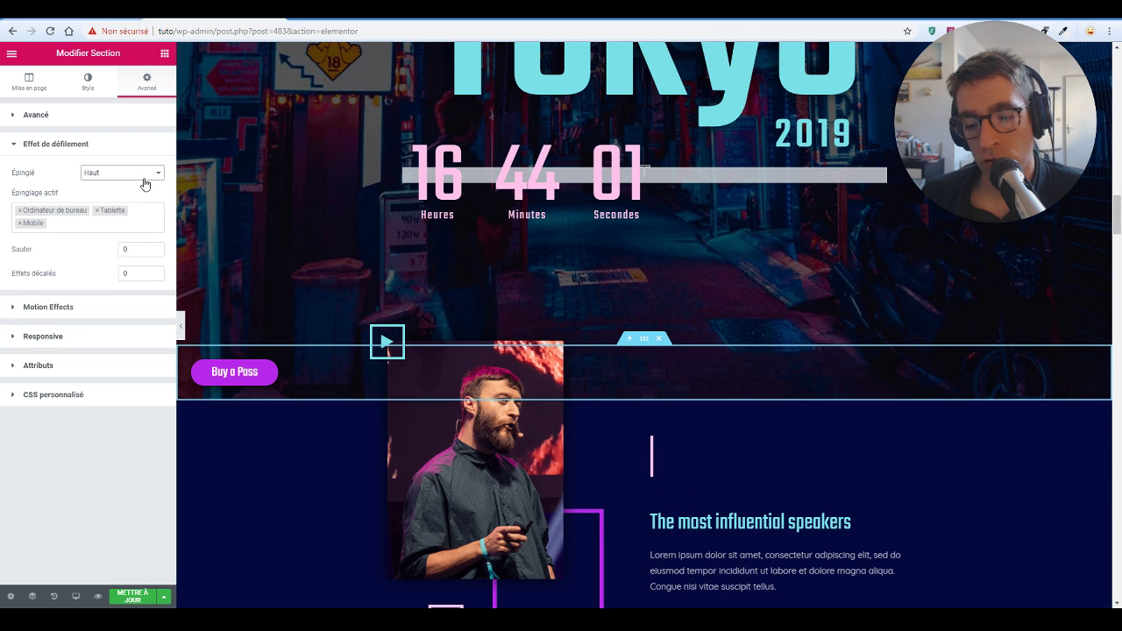
- Change the Buy a Pass section's pinning to Bas and check its behaviour across the neighbouring sections
left_click(143, 173)
left_click(115, 207)
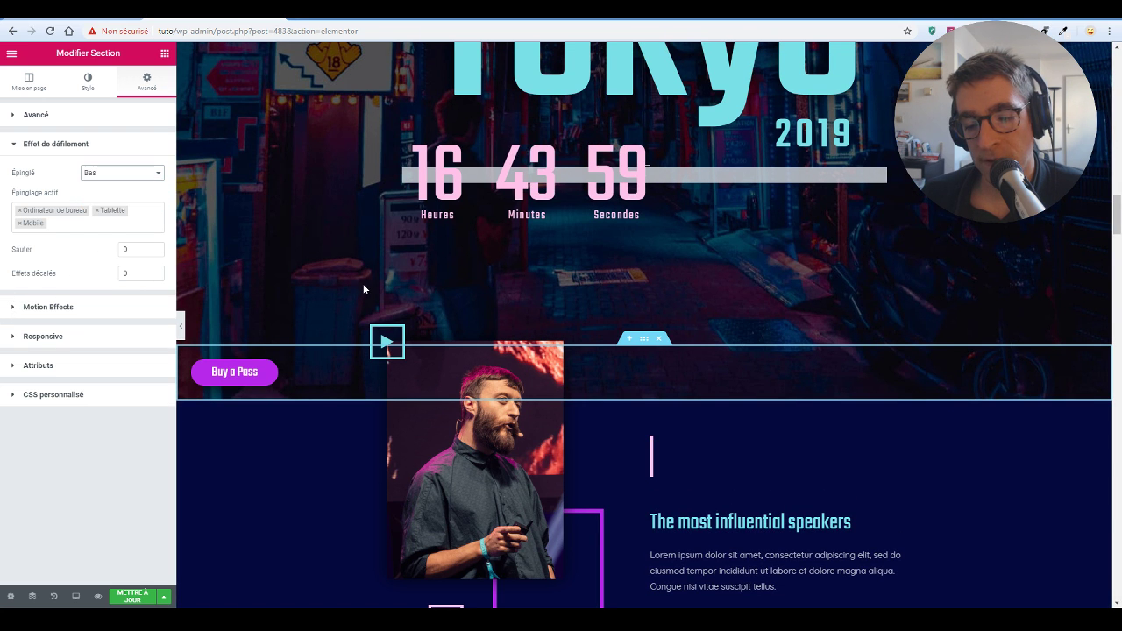
scroll(403, 280, "up", 5)
scroll(414, 270, "down", 9)
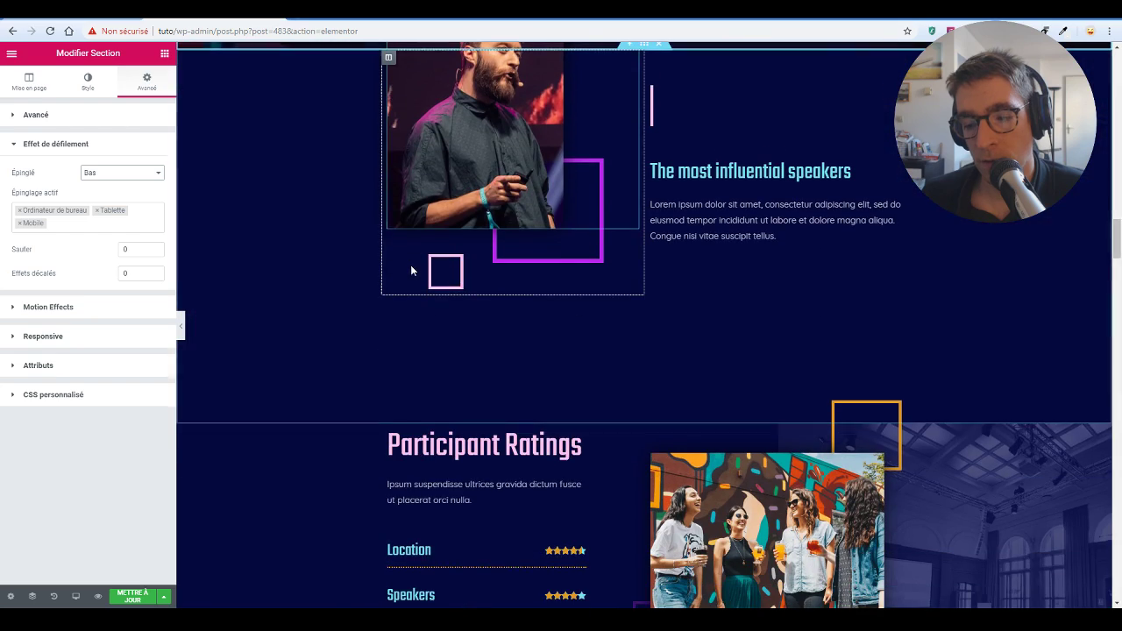
scroll(411, 268, "down", 4)
scroll(403, 282, "up", 5)
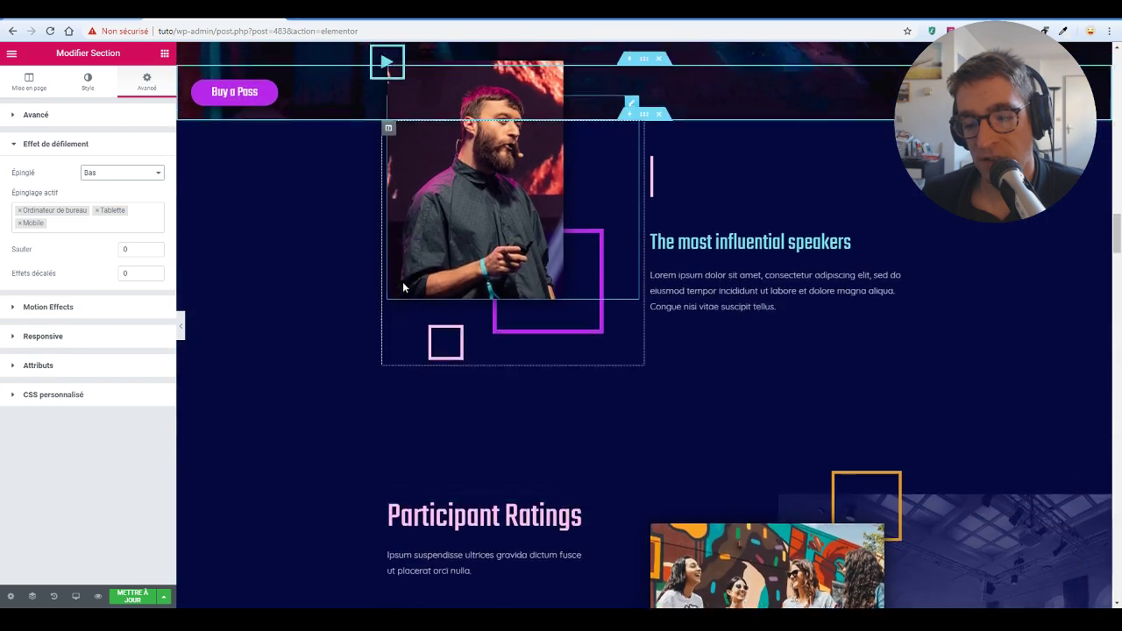
scroll(403, 285, "up", 3)
scroll(402, 284, "down", 1)
scroll(402, 284, "up", 4)
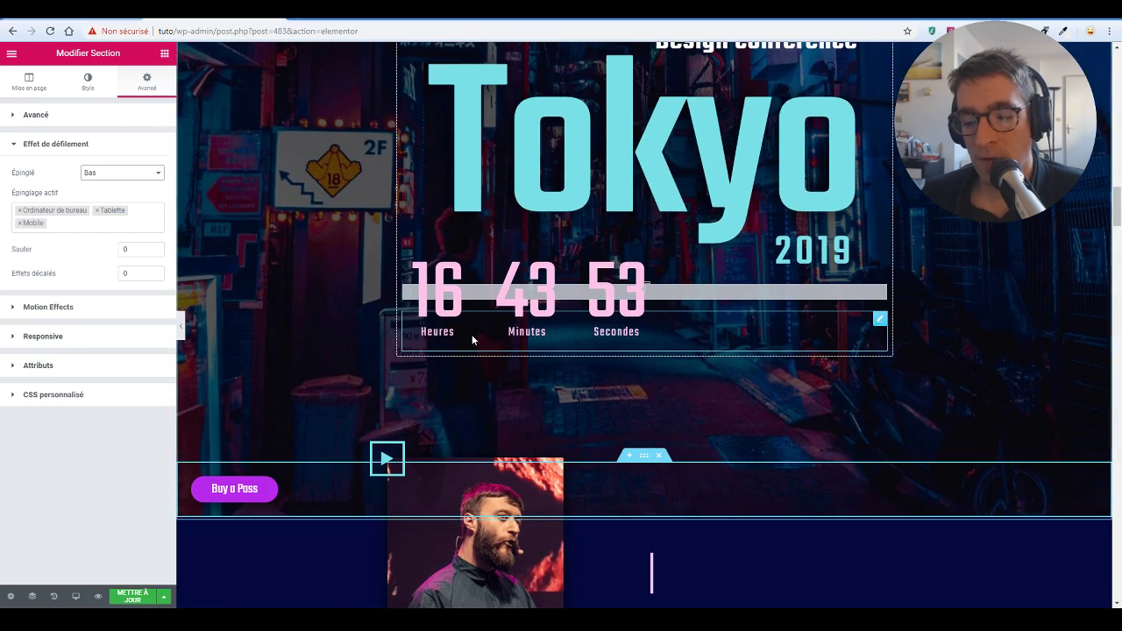
scroll(367, 319, "up", 1)
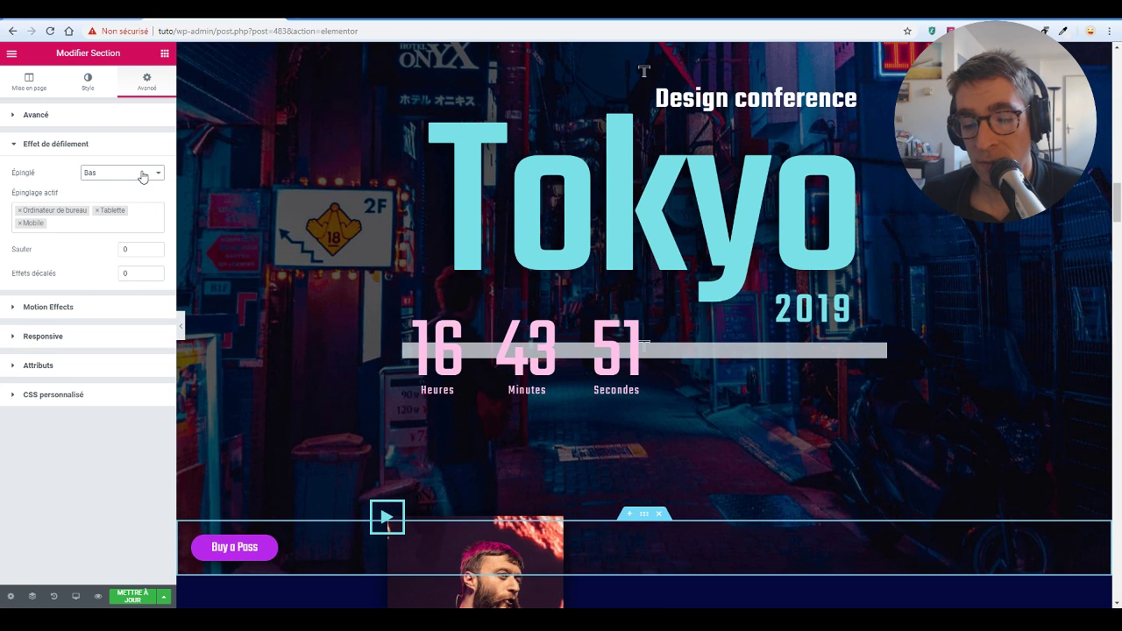
- Set the Buy a Pass section's pinning back to Haut and check it as far as the Gallery section
left_click(142, 176)
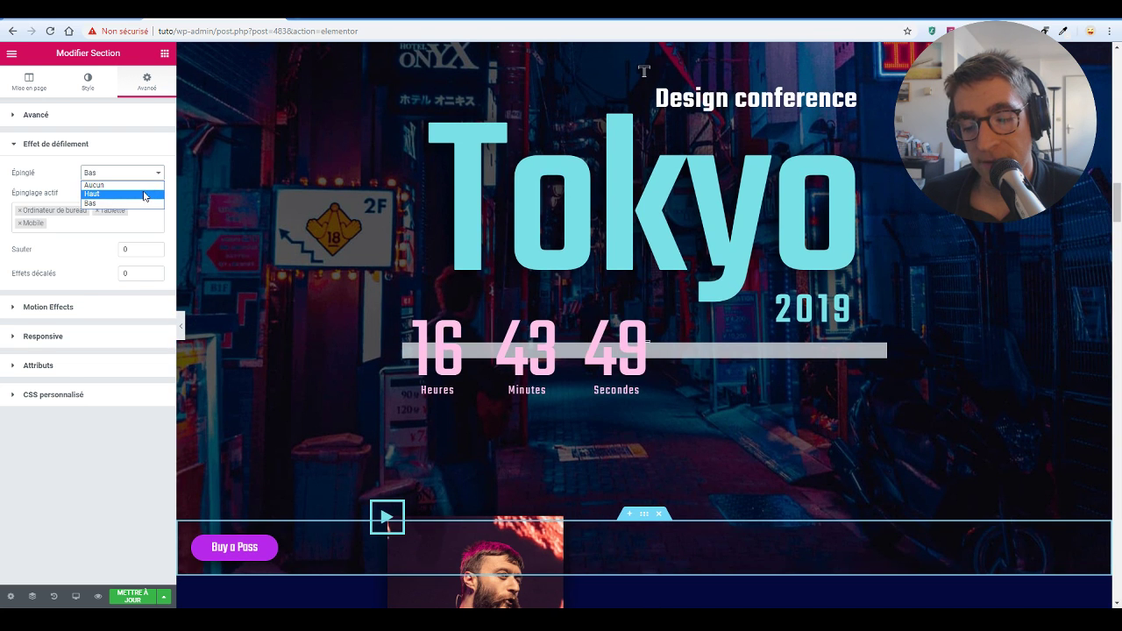
left_click(145, 194)
scroll(589, 439, "down", 6)
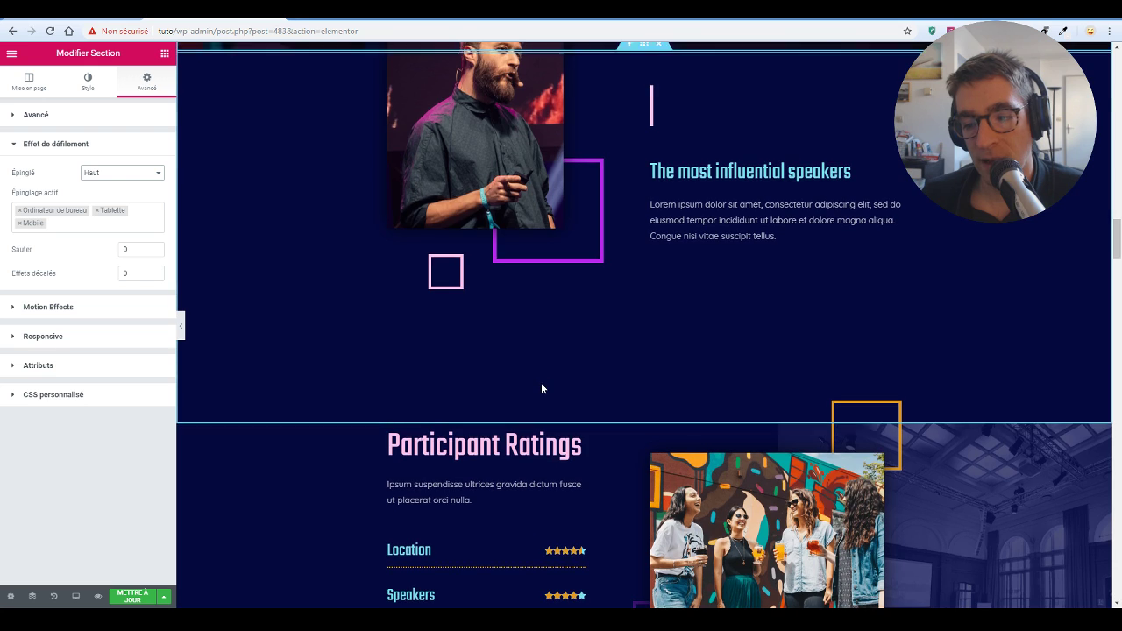
scroll(541, 388, "down", 6)
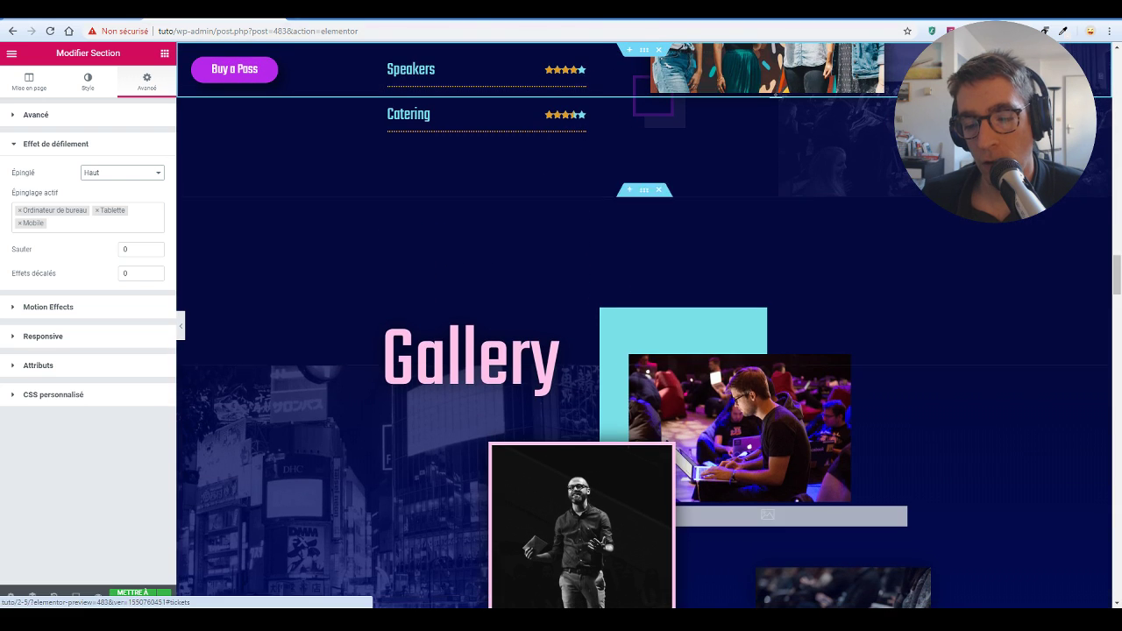
scroll(528, 369, "up", 12)
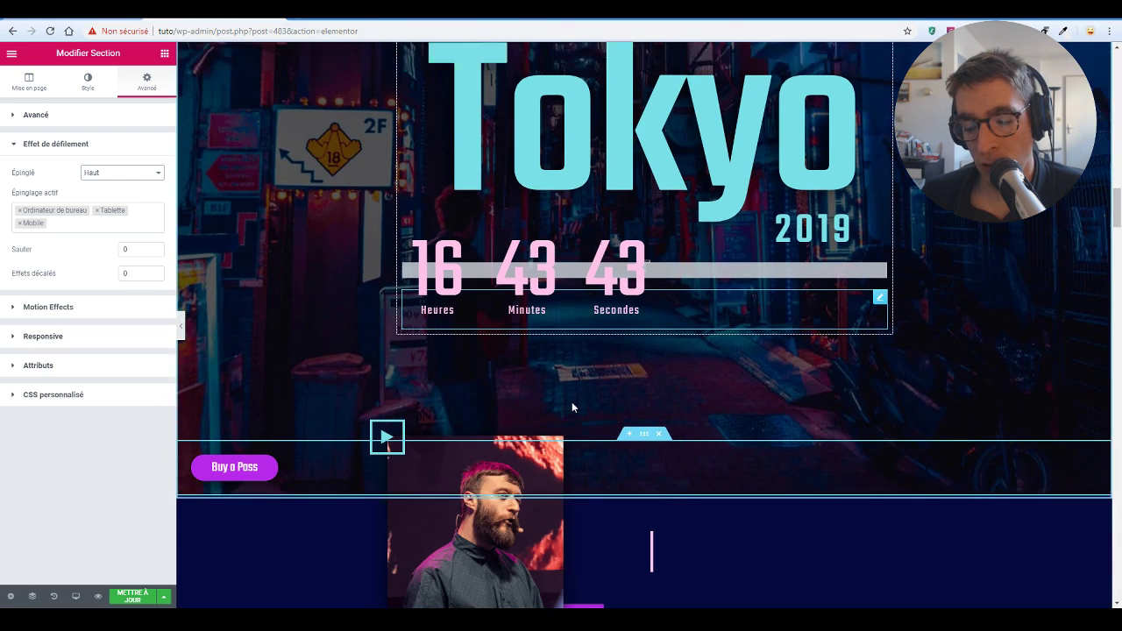
- Move the Buy a Pass button below the countdown timer in the Tokyo section and delete the emptied section
scroll(571, 406, "down", 1)
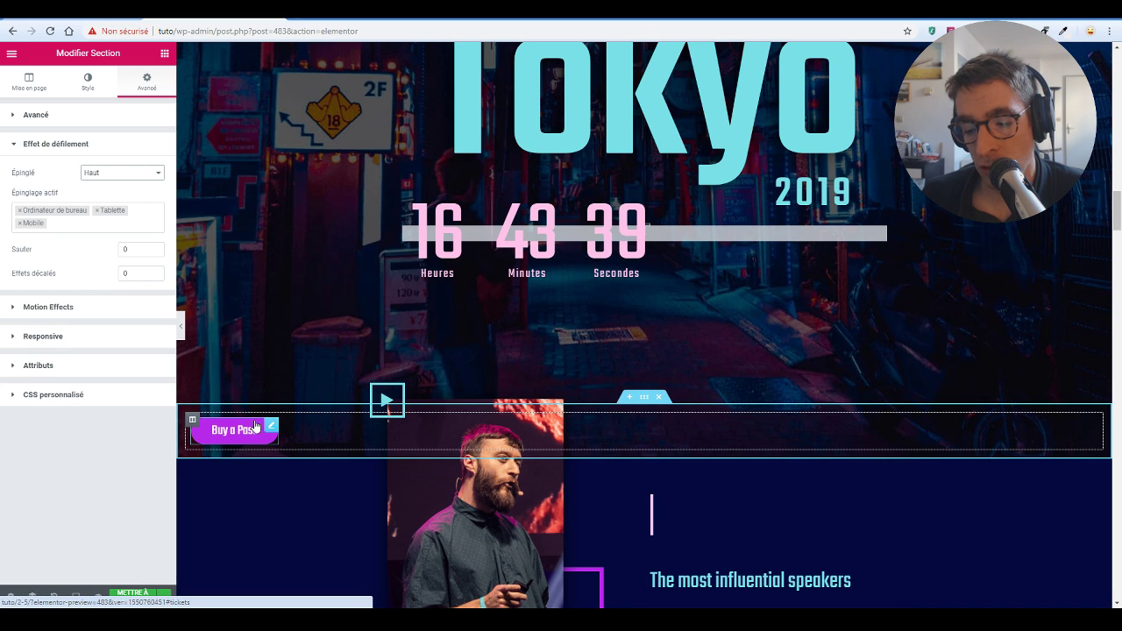
left_click_drag(271, 429, 576, 334)
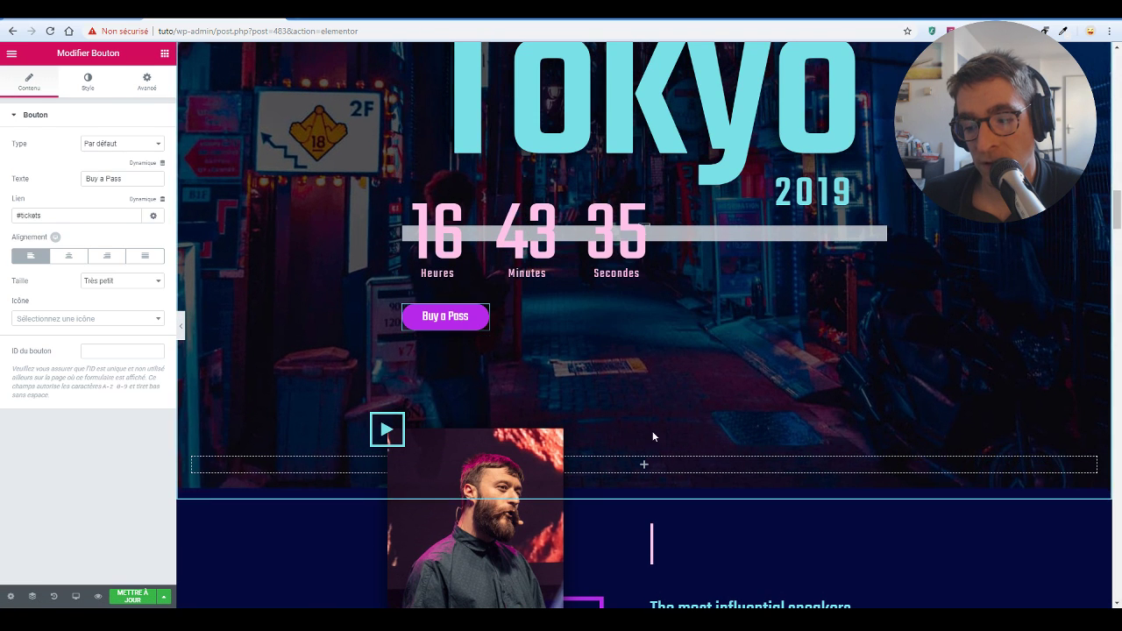
left_click(661, 437)
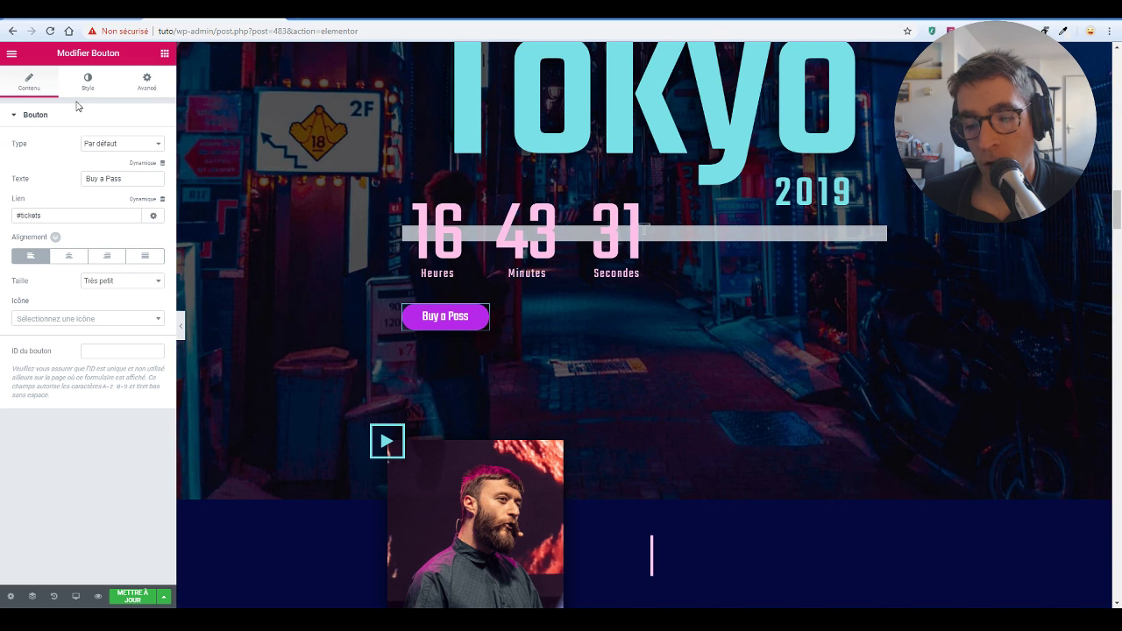
- In the Buy a Pass button's custom positioning, set the width to Personnalisé and the position to Fixed
left_click(146, 83)
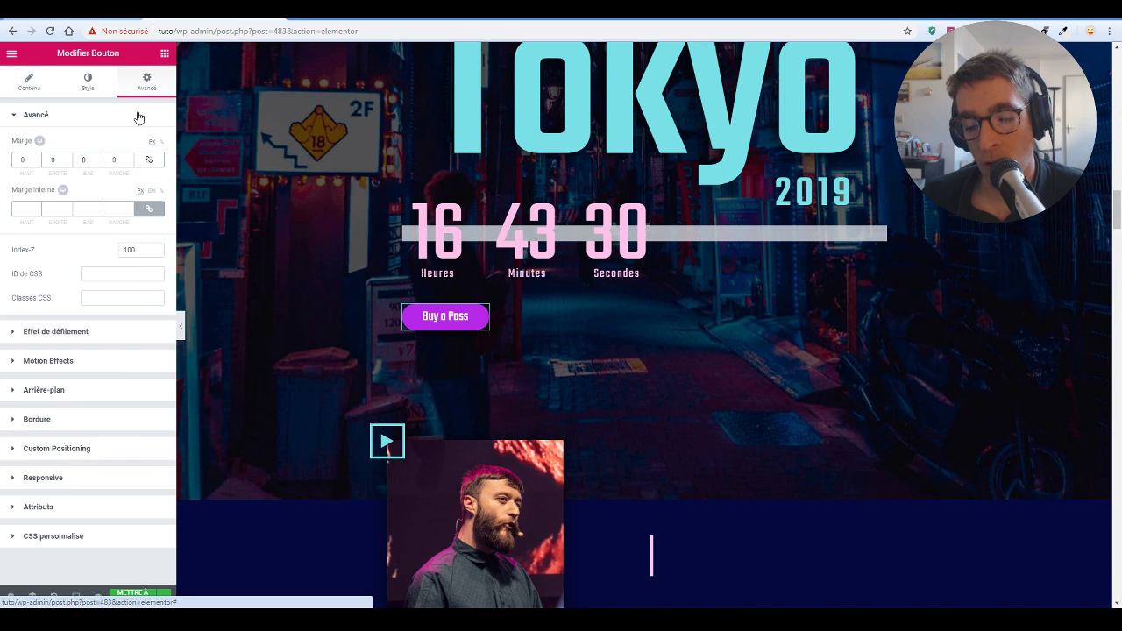
left_click(96, 454)
left_click(139, 299)
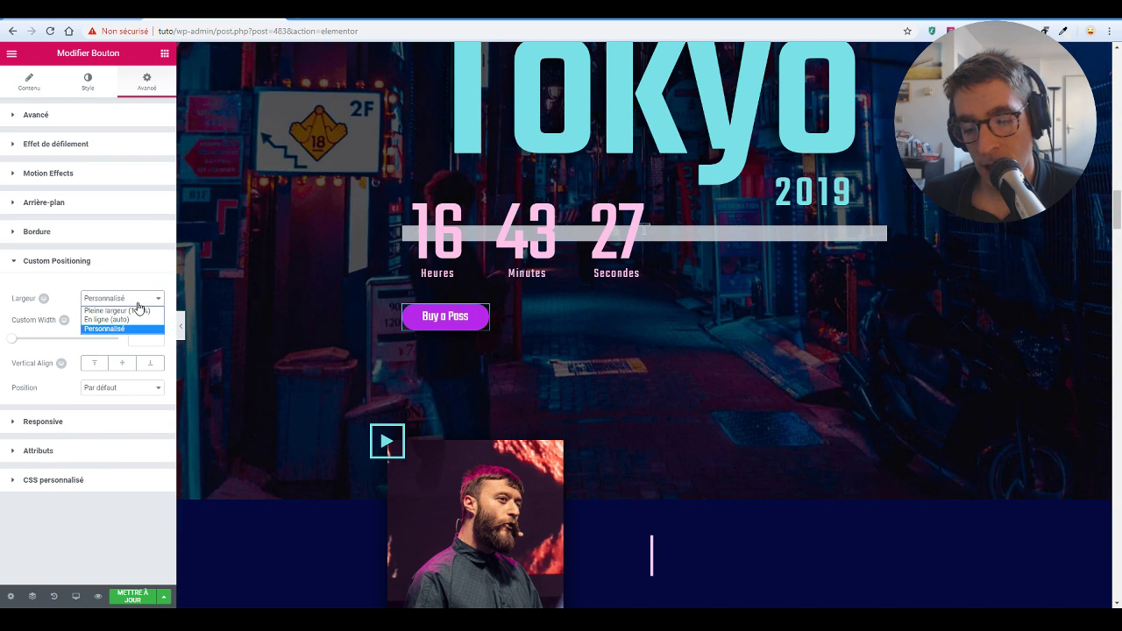
left_click(102, 322)
left_click(141, 299)
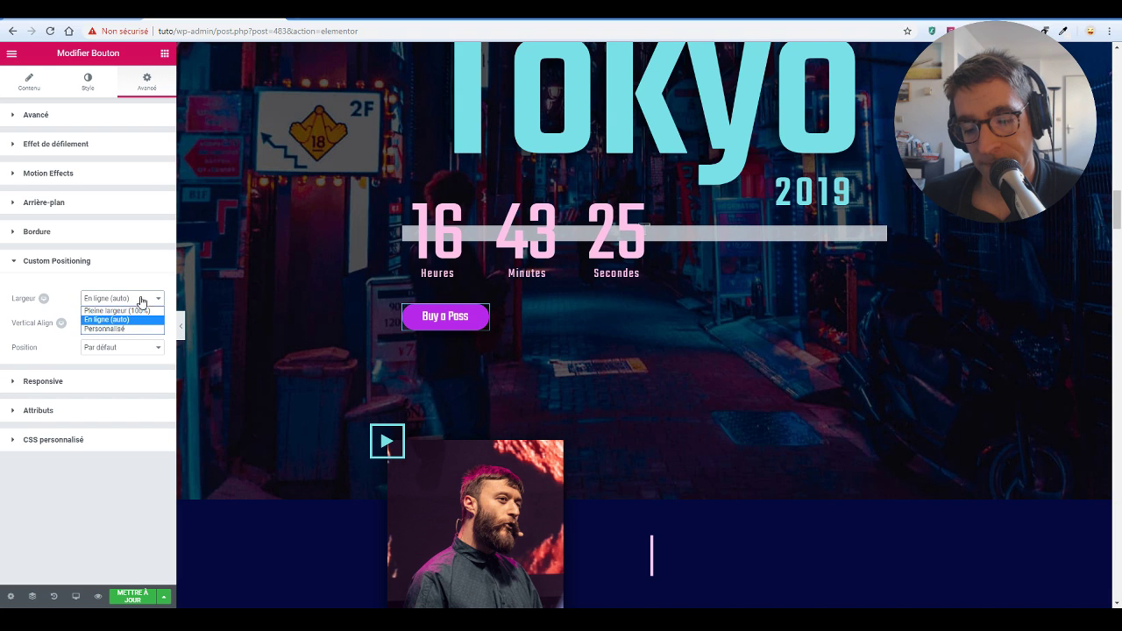
left_click(139, 329)
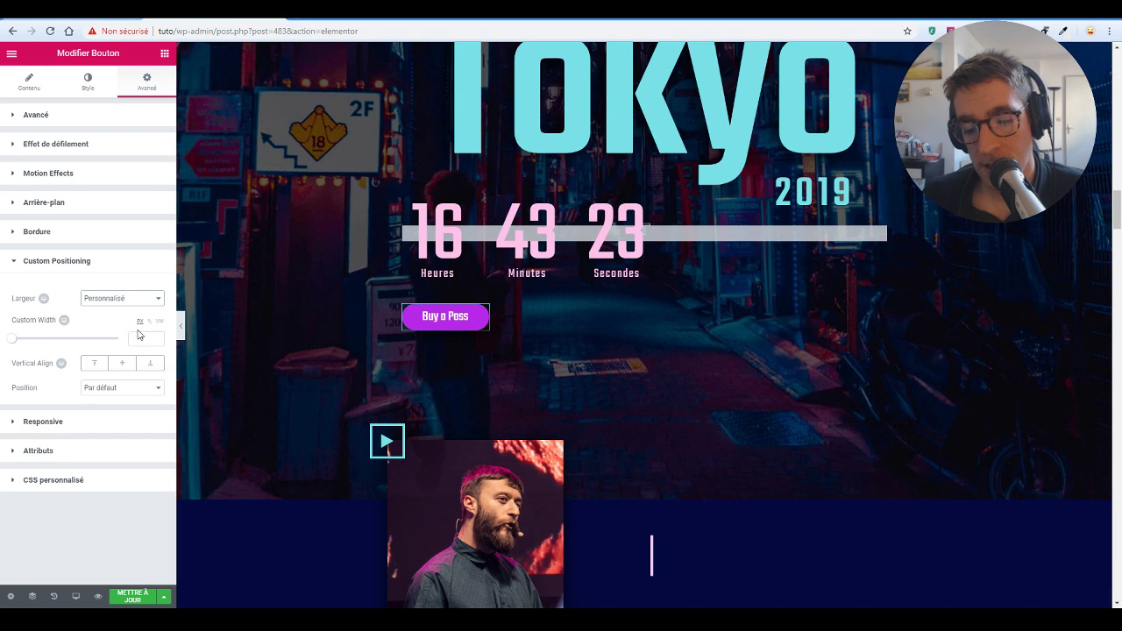
left_click(143, 390)
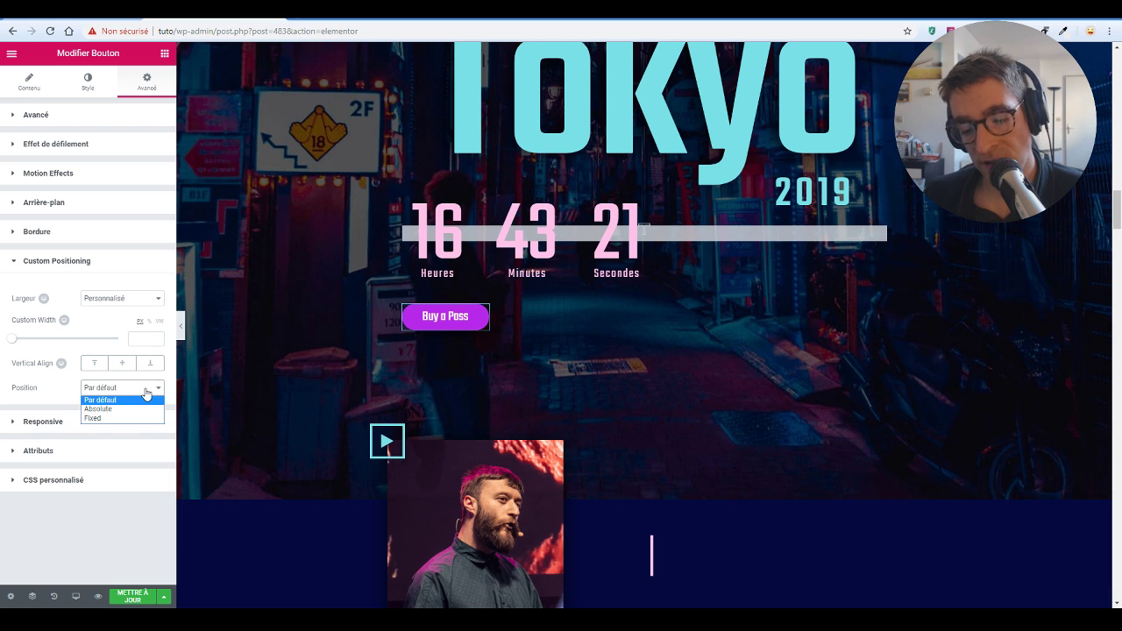
left_click(132, 419)
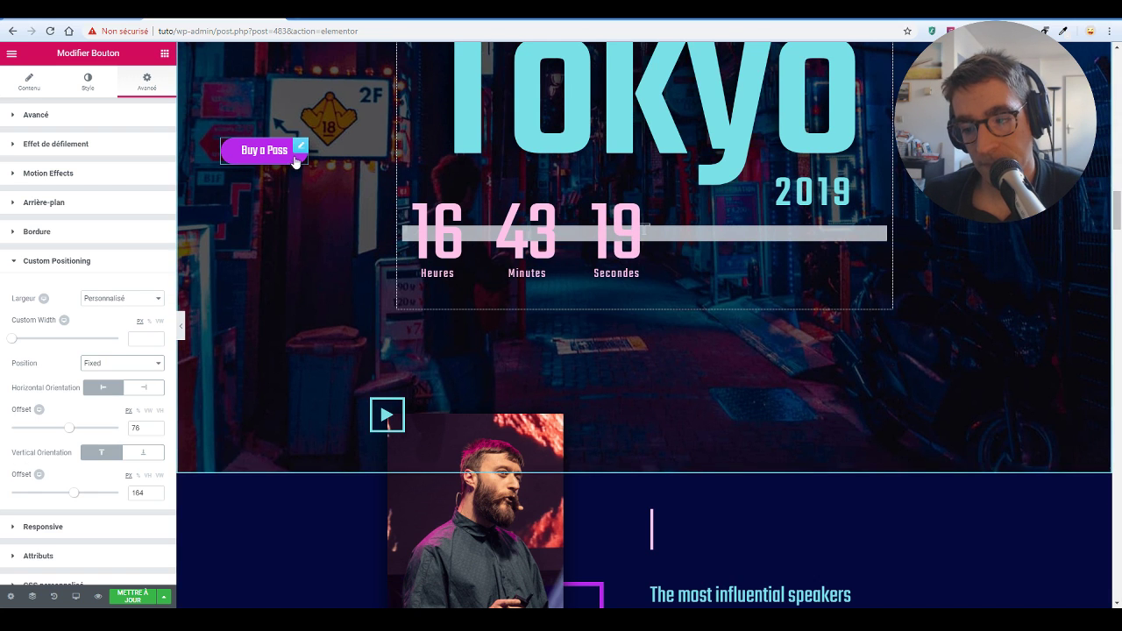
- Move the fixed Buy a Pass button to offsets of about 77 horizontal and 550 vertical, and check its placement along the page
left_click_drag(304, 148, 287, 374)
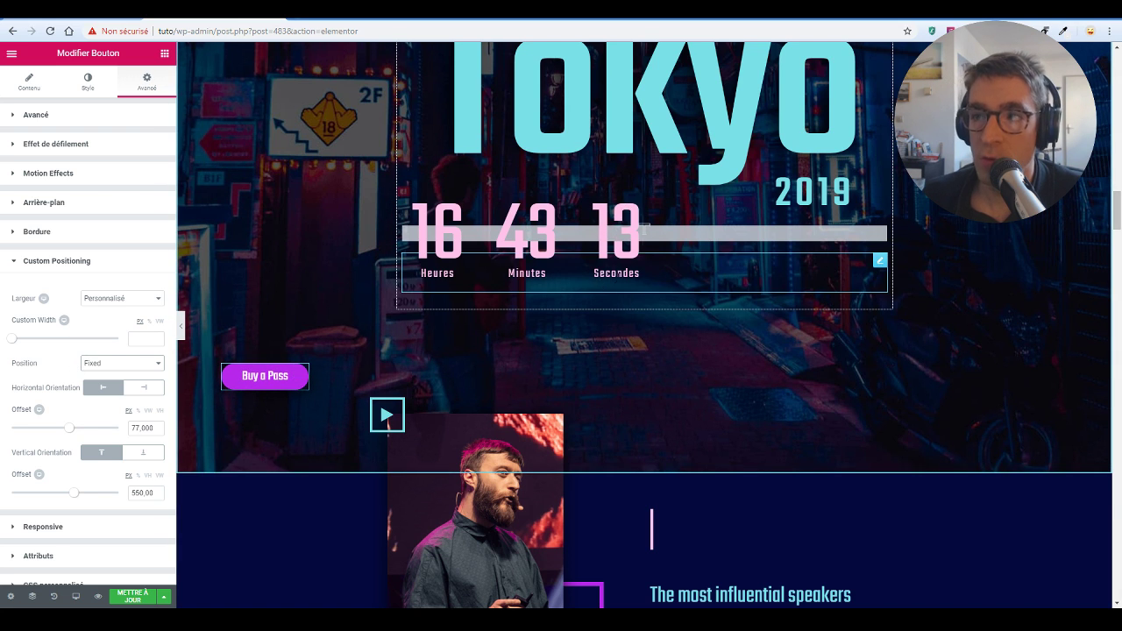
scroll(737, 272, "up", 6)
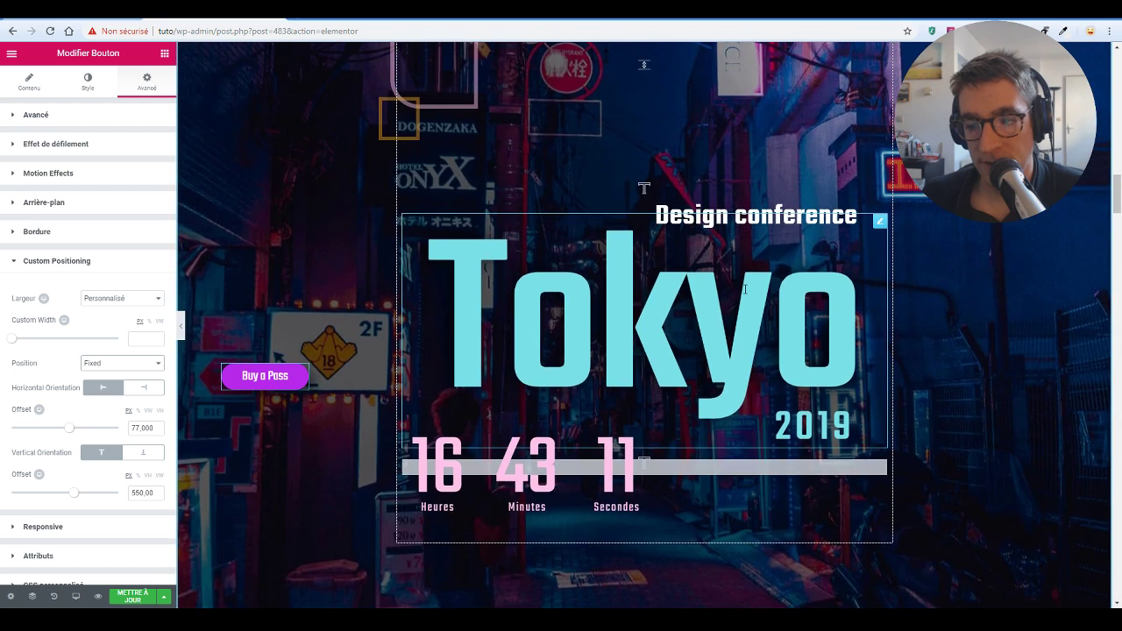
scroll(742, 291, "down", 4)
scroll(704, 274, "down", 2)
scroll(705, 272, "up", 1)
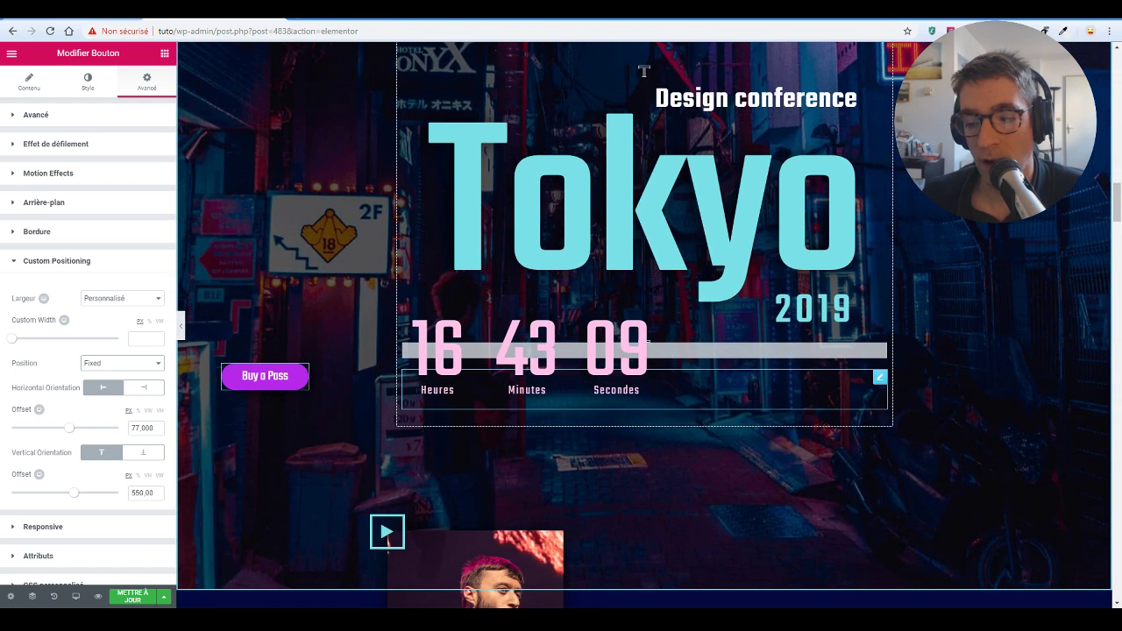
scroll(701, 279, "down", 5)
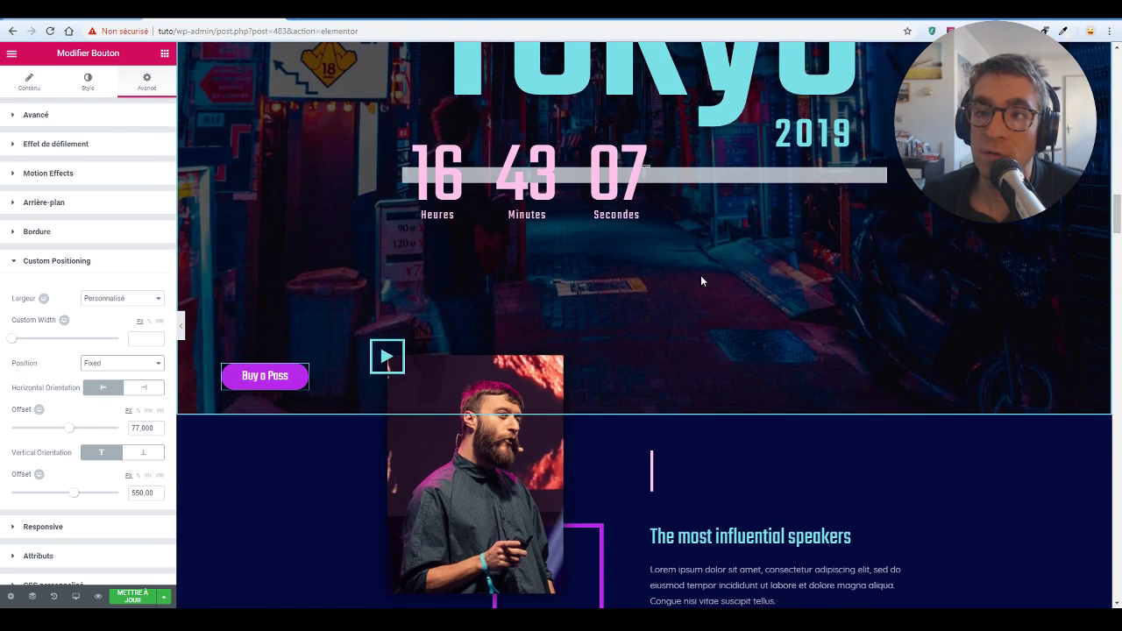
scroll(698, 289, "down", 2)
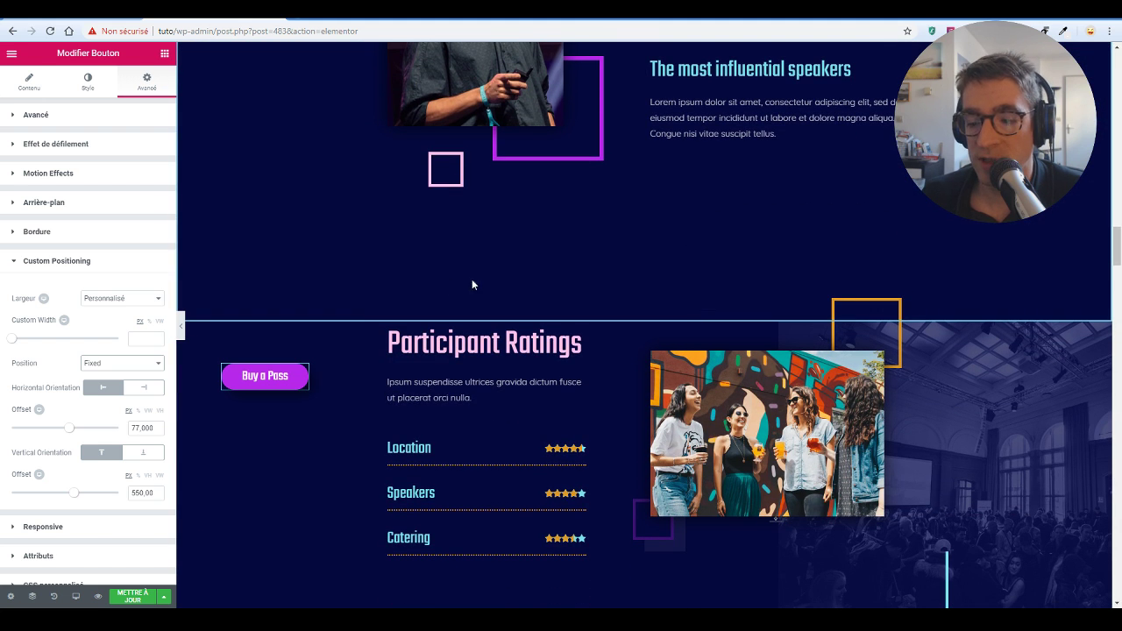
- Check the fixed Buy a Pass button's placement between the Gallery and Tokyo sections with the editing panel hidden
scroll(291, 366, "down", 2)
scroll(288, 359, "down", 4)
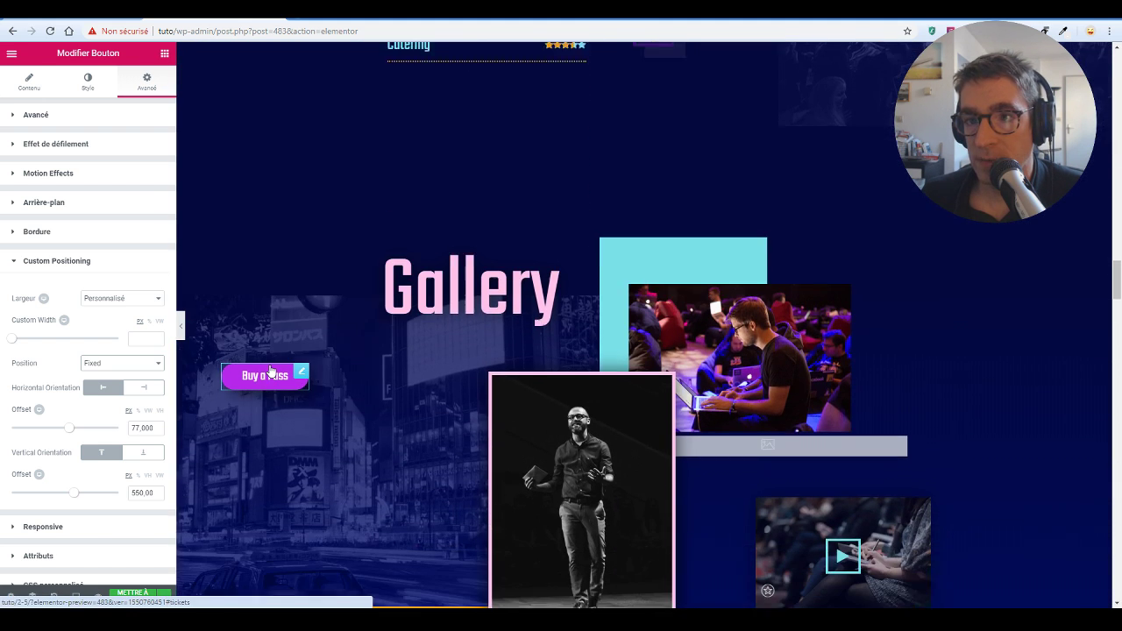
left_click(181, 326)
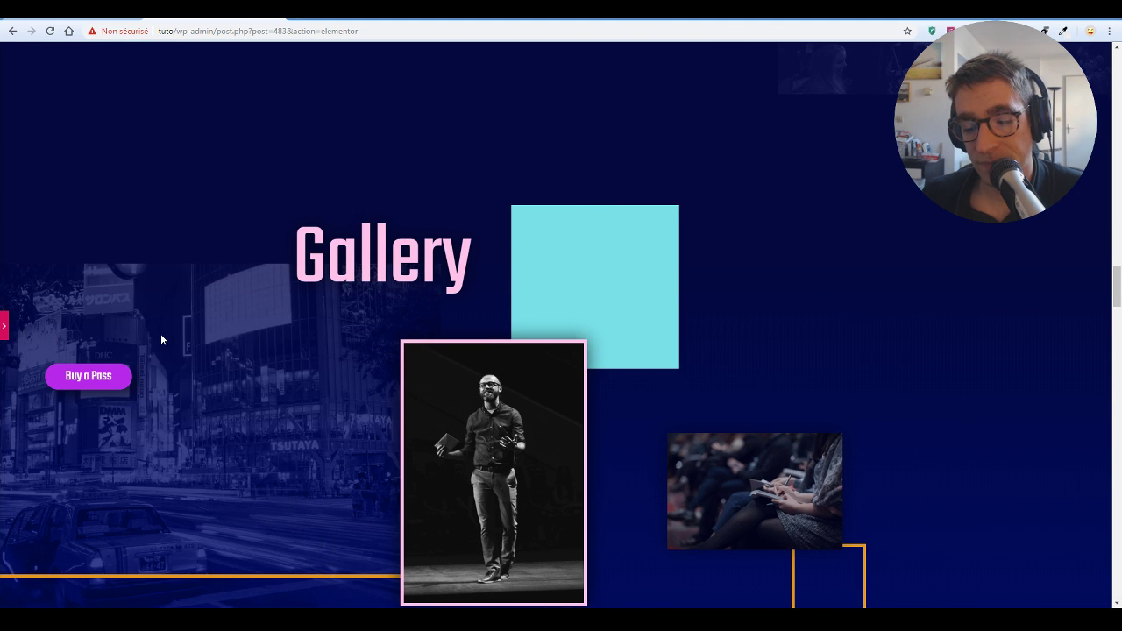
scroll(257, 312, "up", 3)
scroll(231, 330, "up", 8)
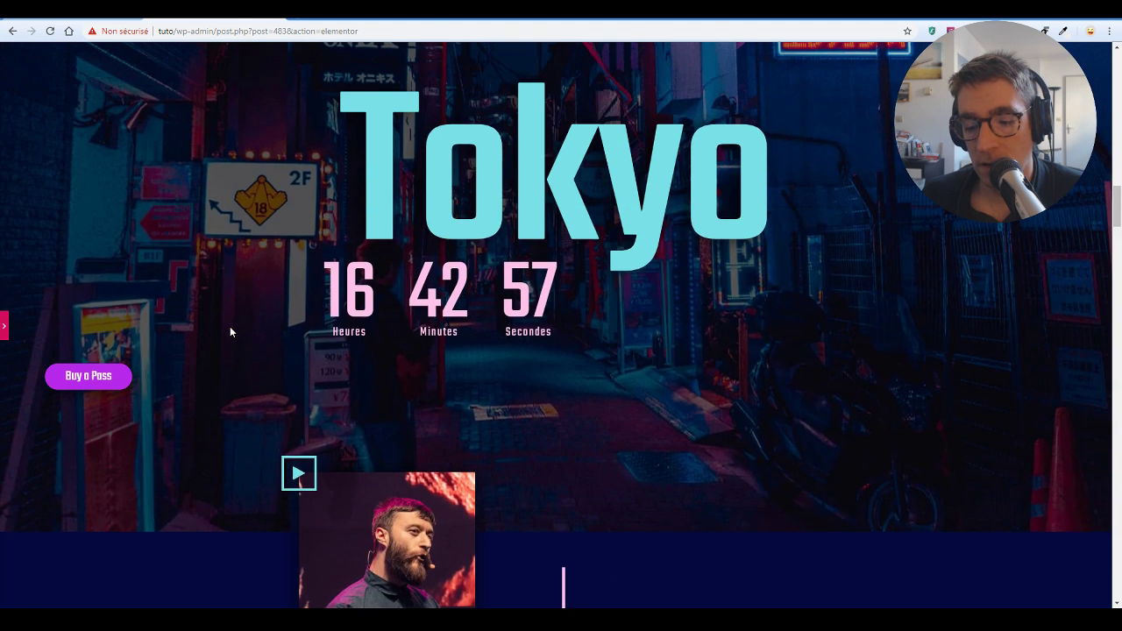
scroll(227, 332, "up", 3)
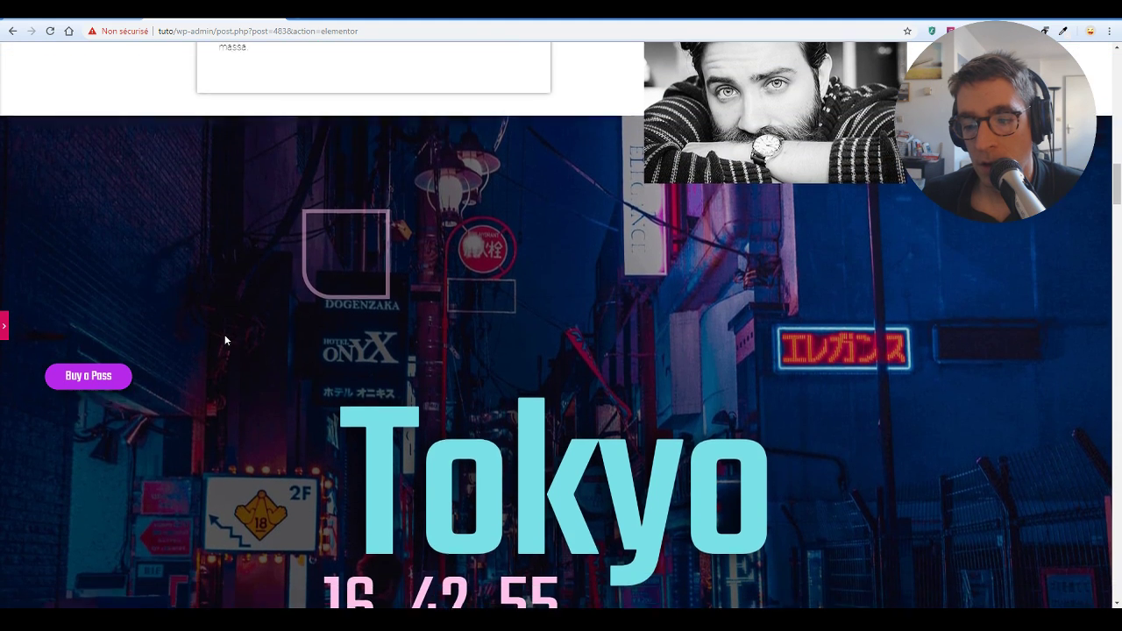
scroll(223, 335, "down", 2)
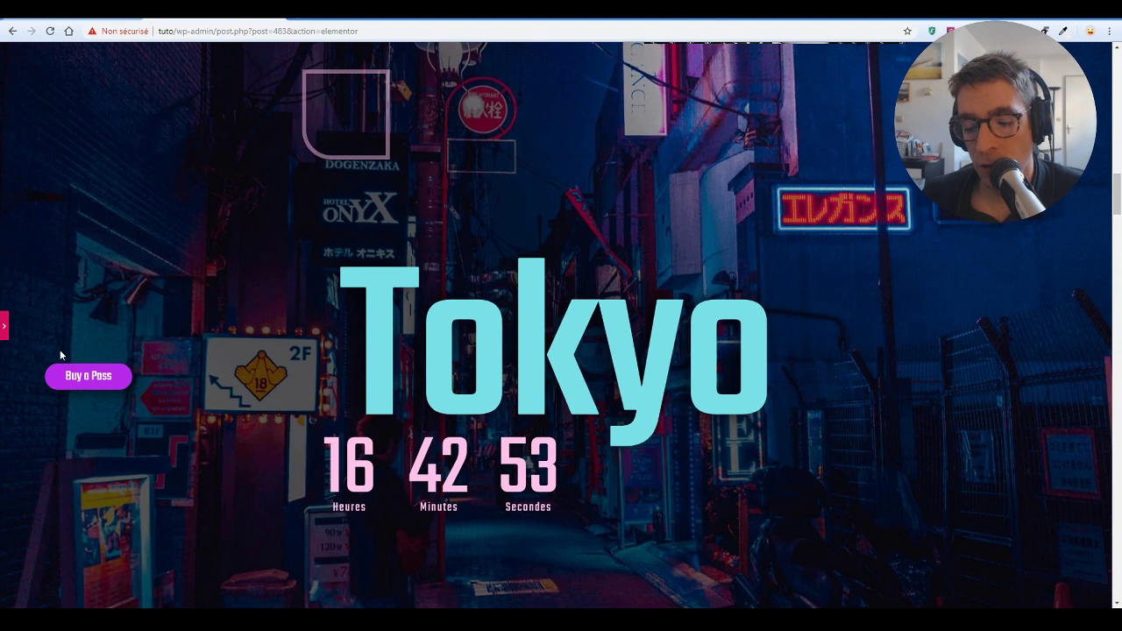
- Move the fixed Buy a Pass button to offsets of about 62 horizontal and 890 vertical, and check it down to the Tickets section
left_click(4, 333)
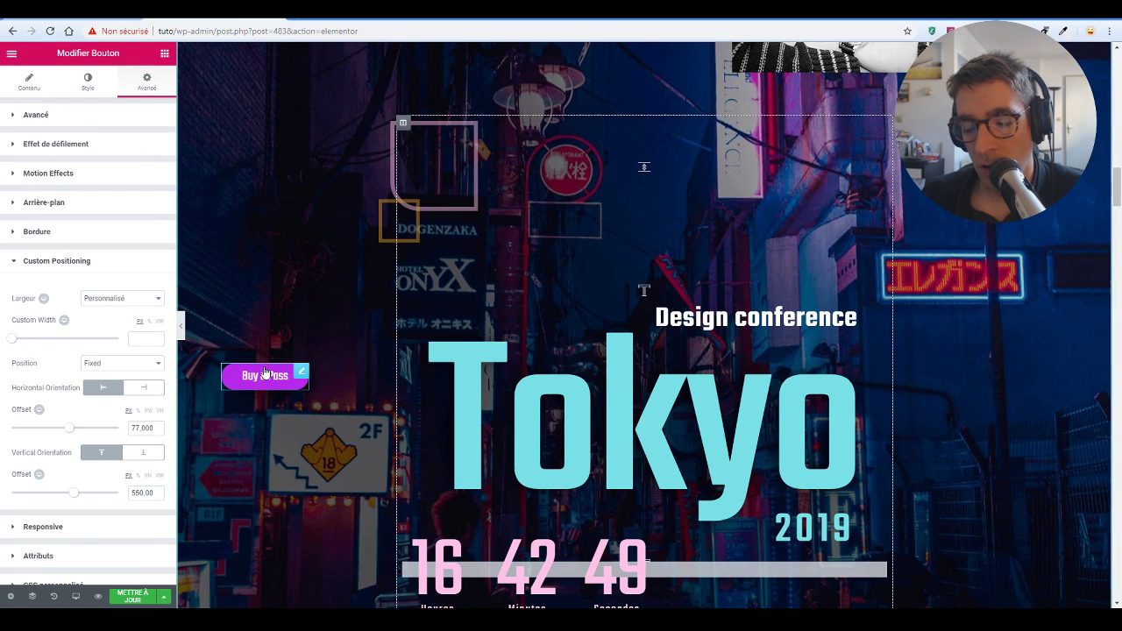
left_click_drag(301, 373, 293, 562)
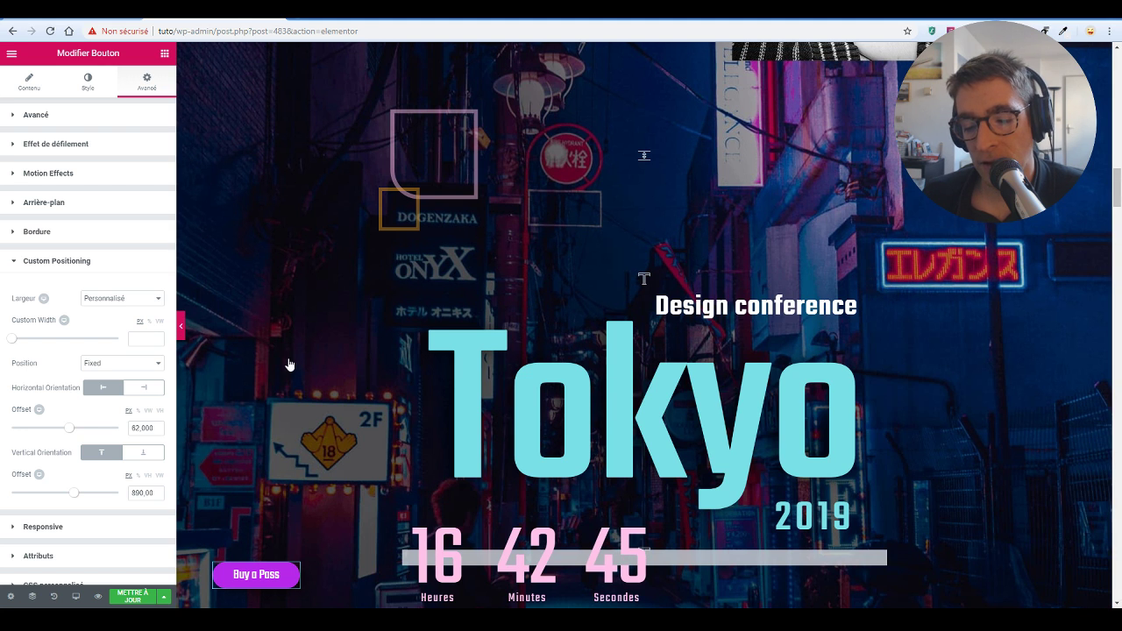
left_click(181, 326)
scroll(562, 251, "down", 3)
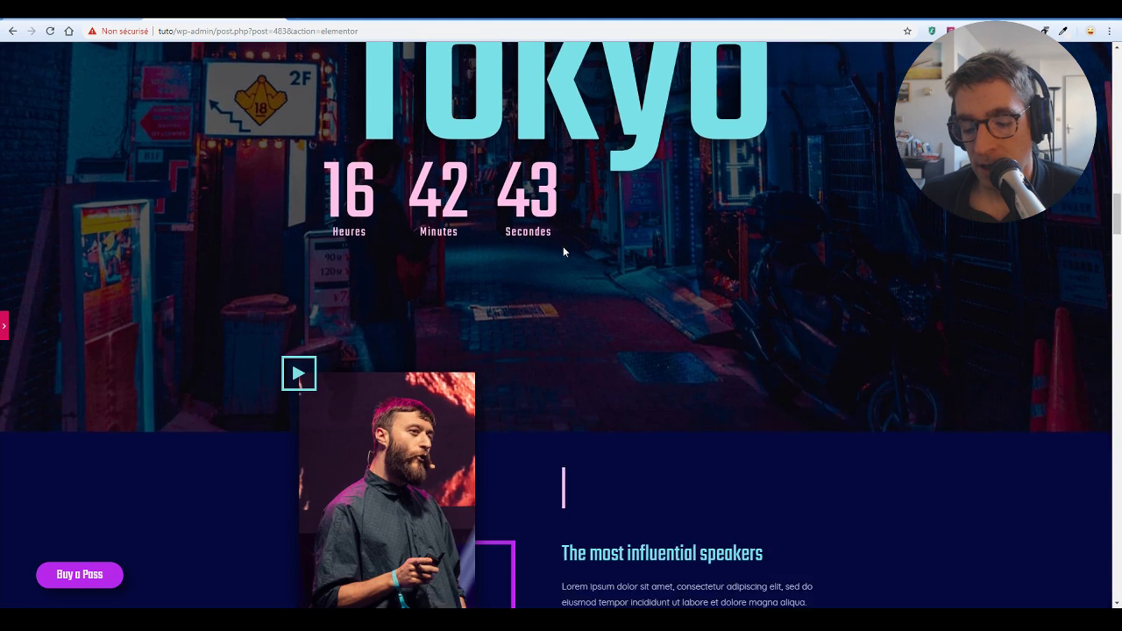
scroll(563, 252, "down", 12)
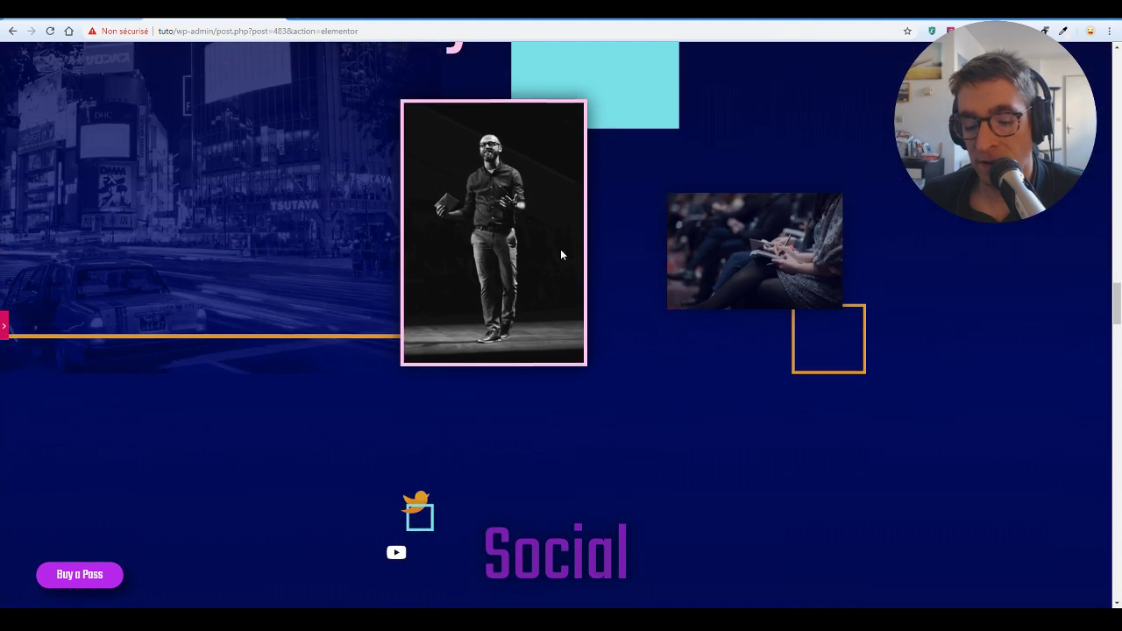
scroll(561, 254, "down", 10)
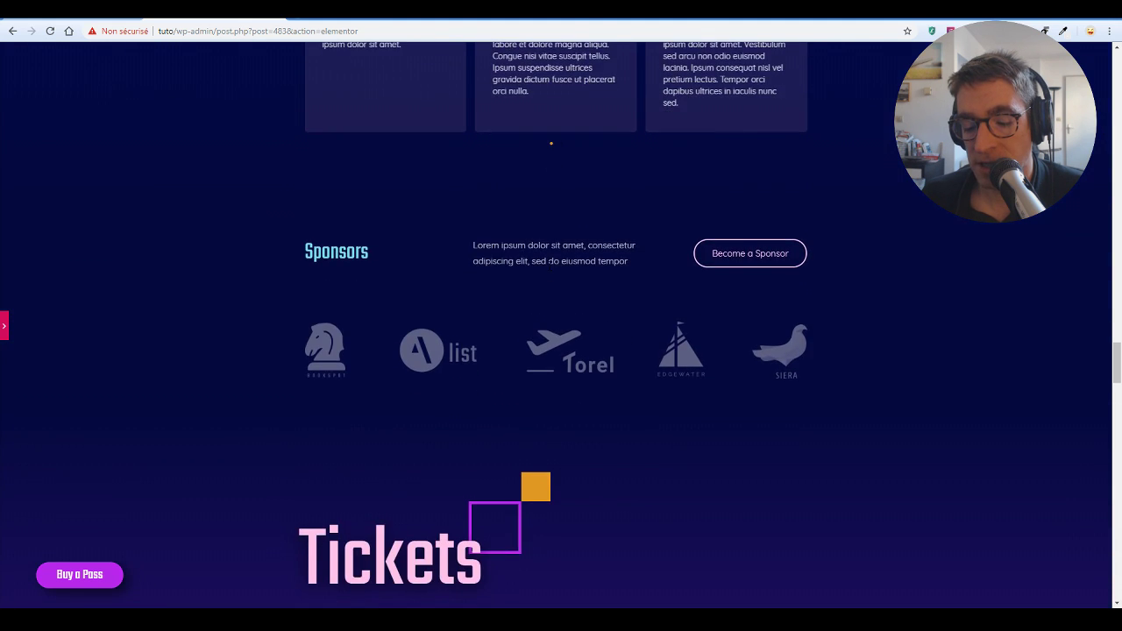
scroll(545, 265, "down", 10)
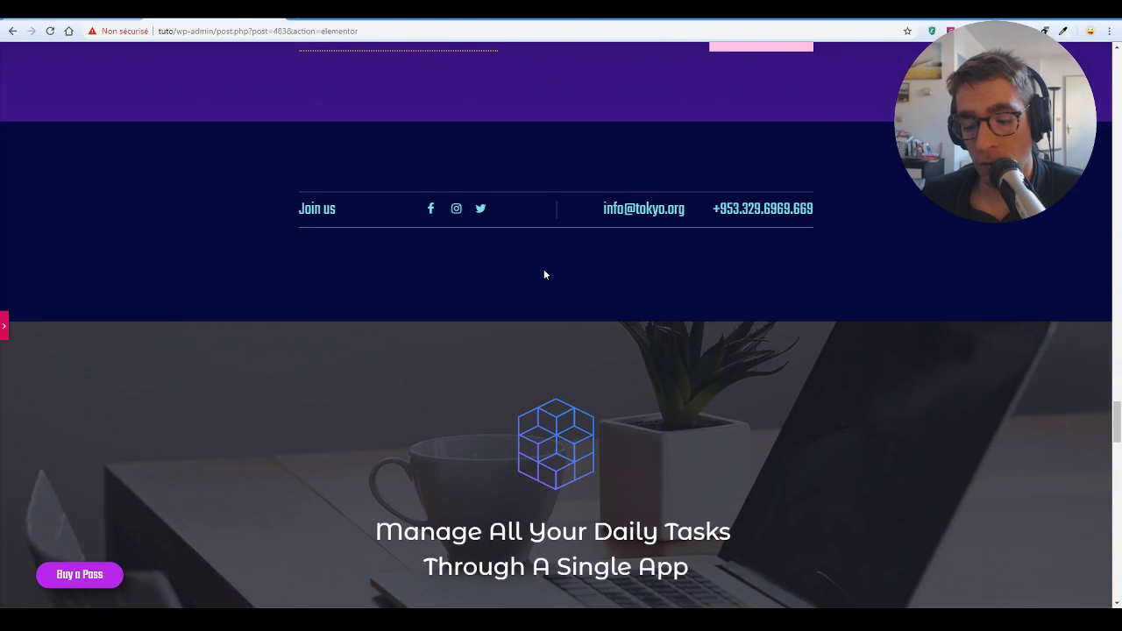
scroll(543, 274, "up", 6)
scroll(544, 279, "down", 1)
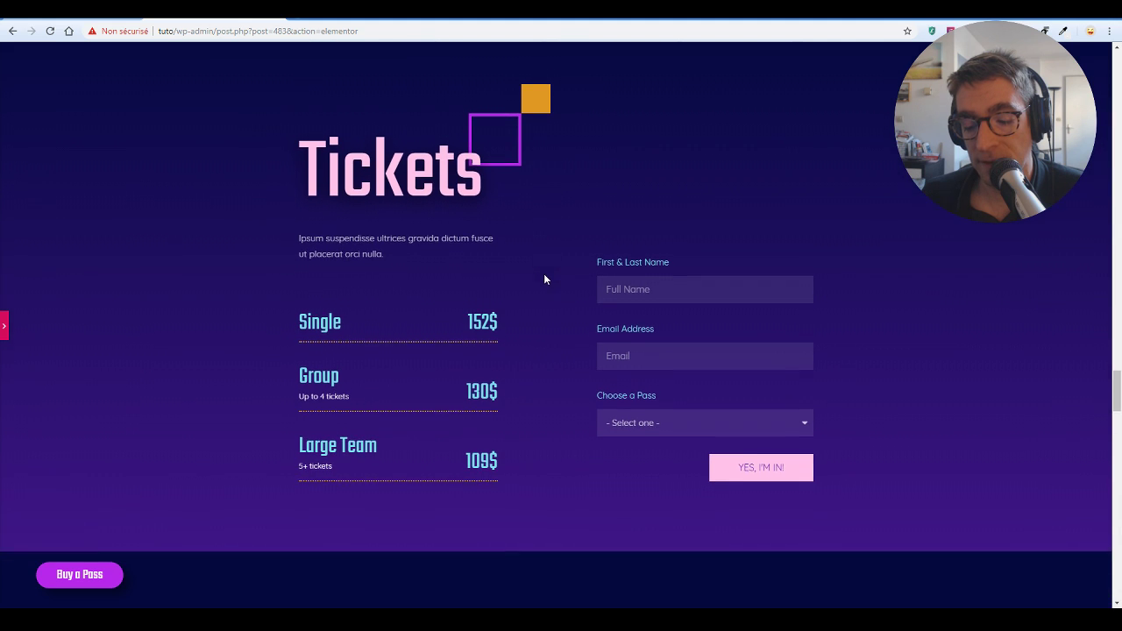
scroll(425, 395, "down", 1)
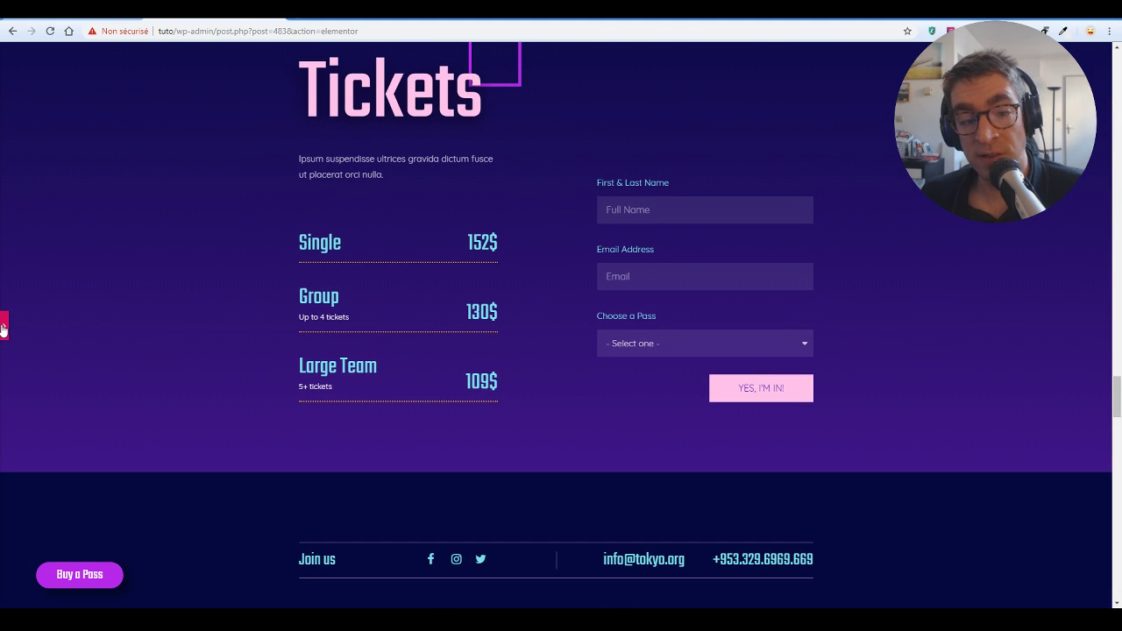
- Restore the editing panel and delete the fixed Buy a Pass button
left_click(7, 327)
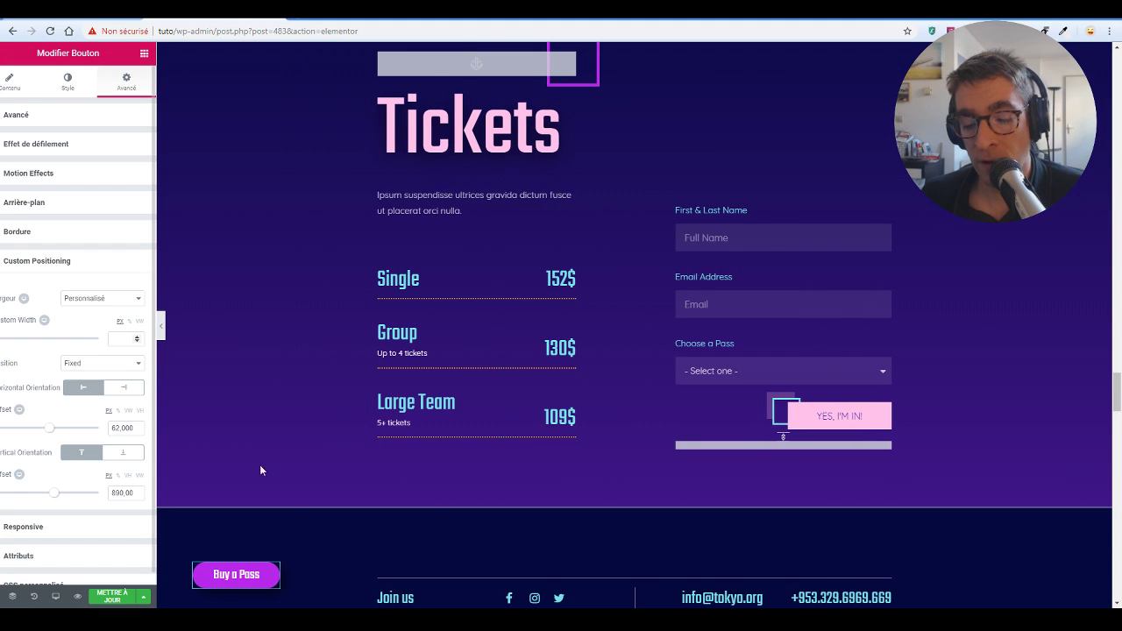
right_click(276, 570)
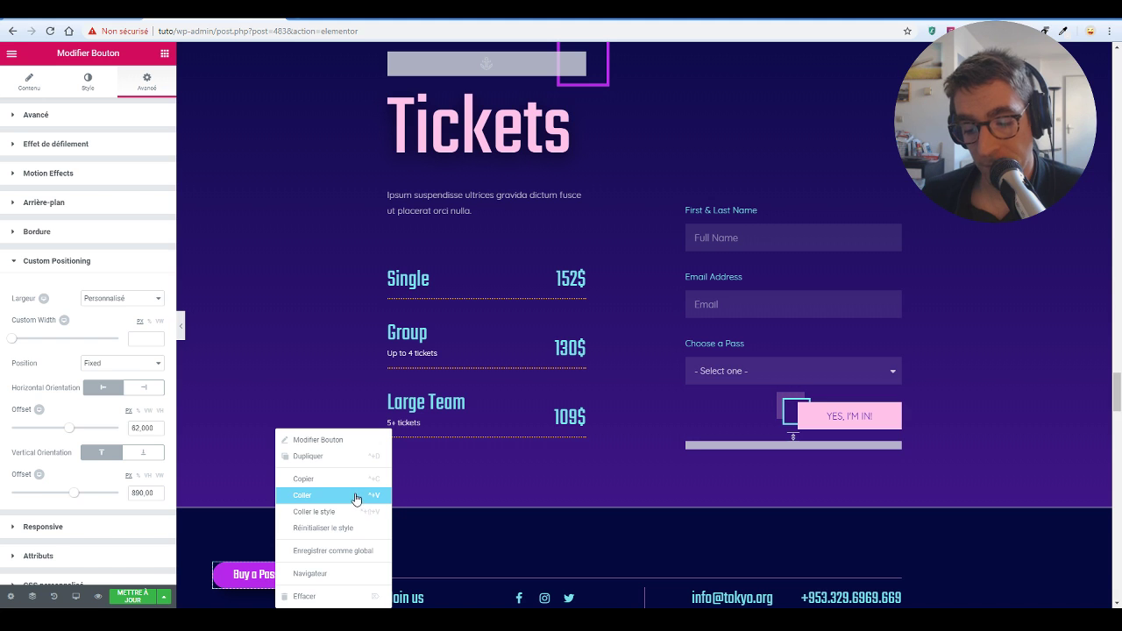
left_click(372, 595)
- In the Technology section's responsive settings, turn on Masquer sur mobile
scroll(672, 359, "down", 10)
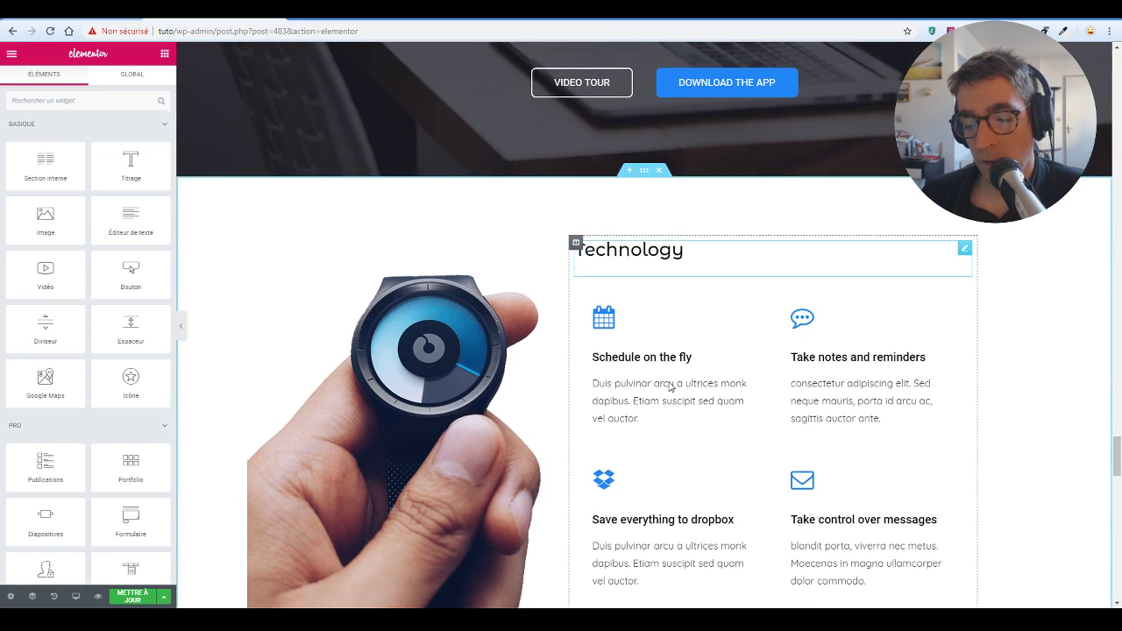
scroll(671, 387, "down", 3)
scroll(664, 380, "up", 3)
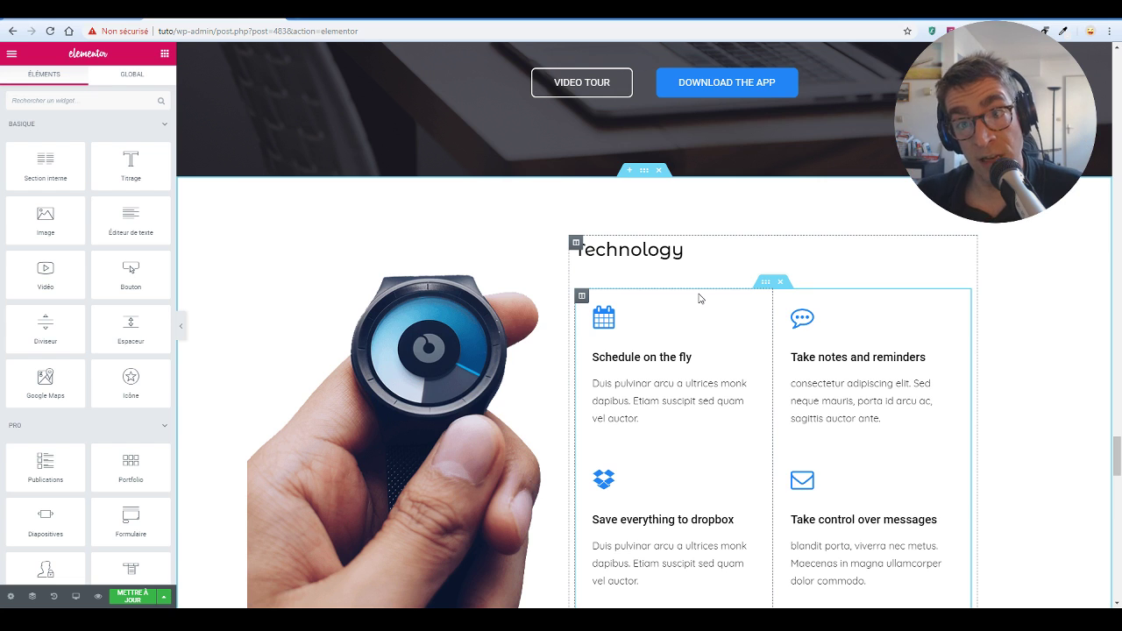
left_click(643, 170)
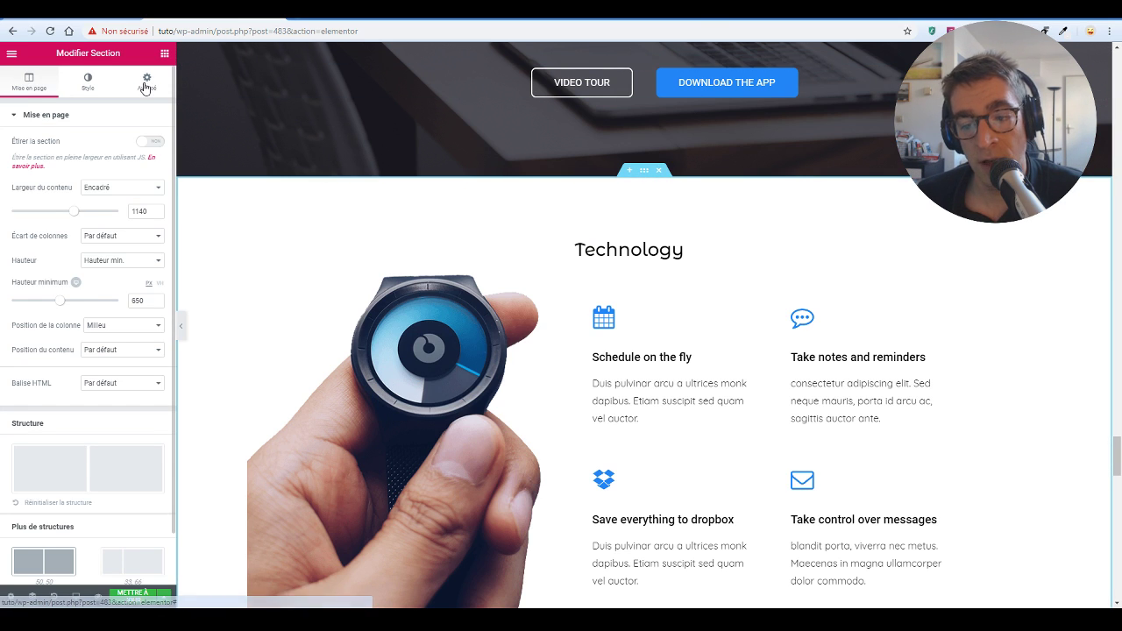
left_click(146, 84)
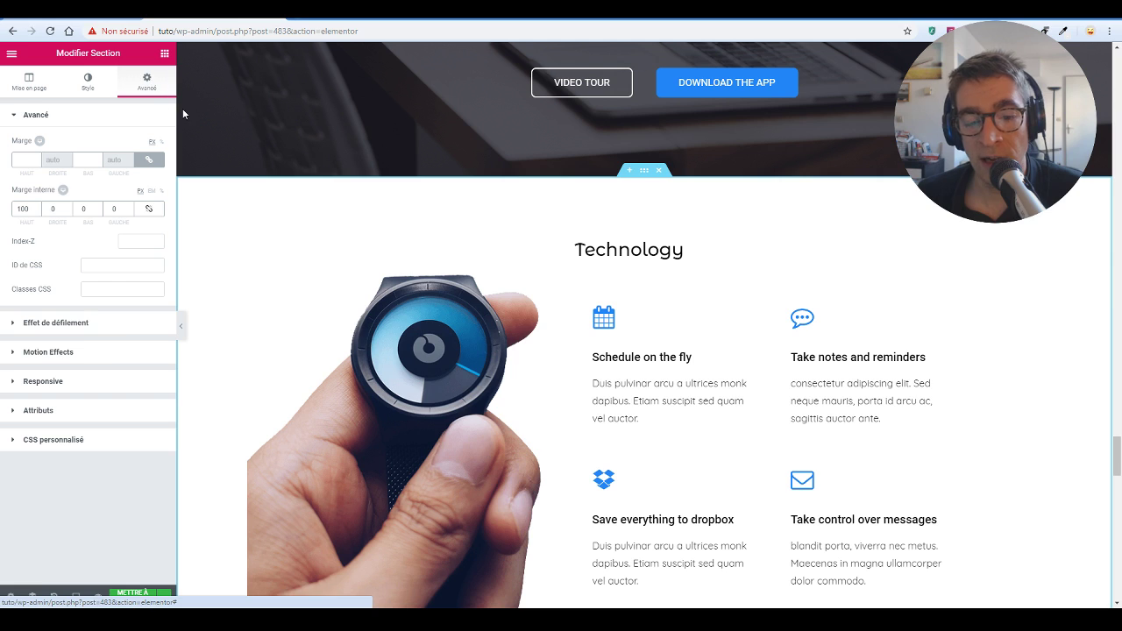
left_click(83, 385)
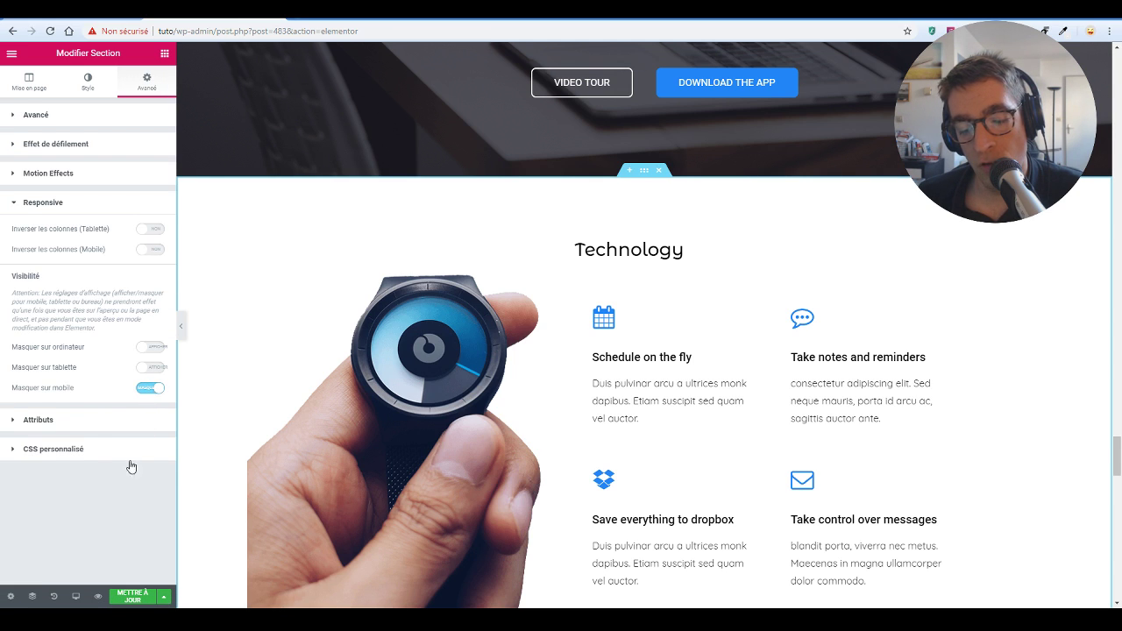
- Preview the page at the Mobile size without the editing panel to check the Technology section's visibility
mouse_move(78, 599)
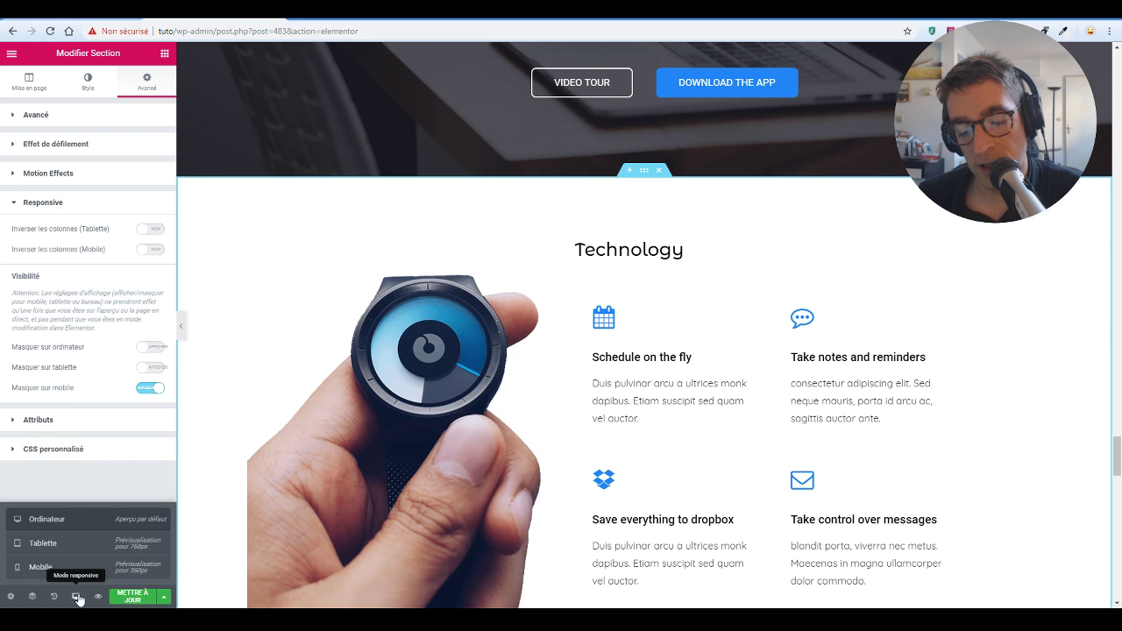
left_click(75, 567)
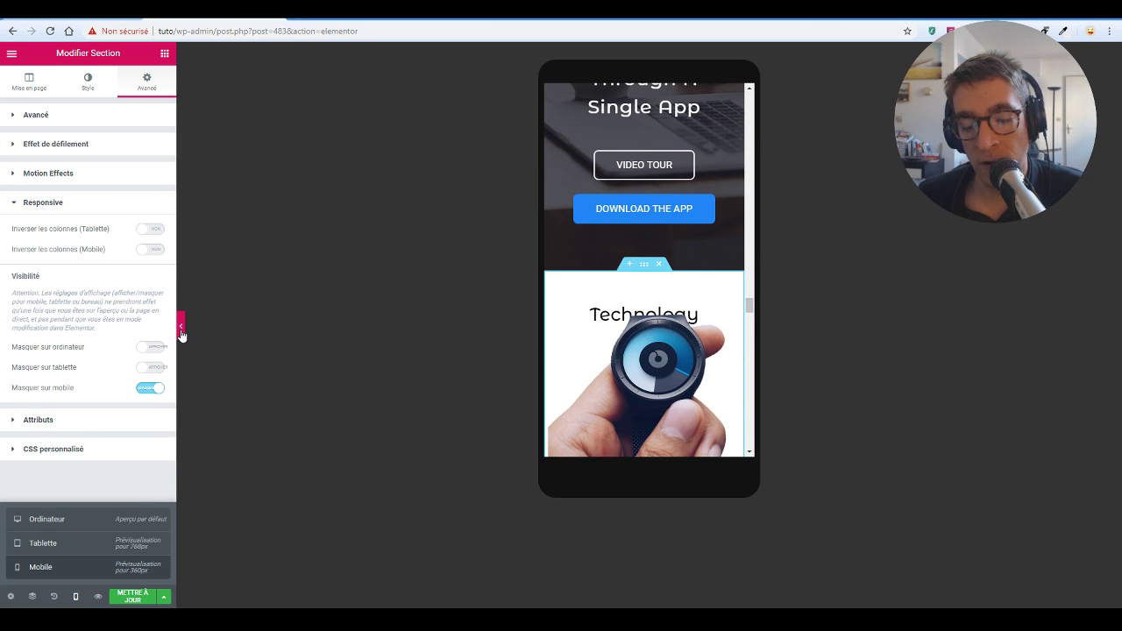
left_click(182, 332)
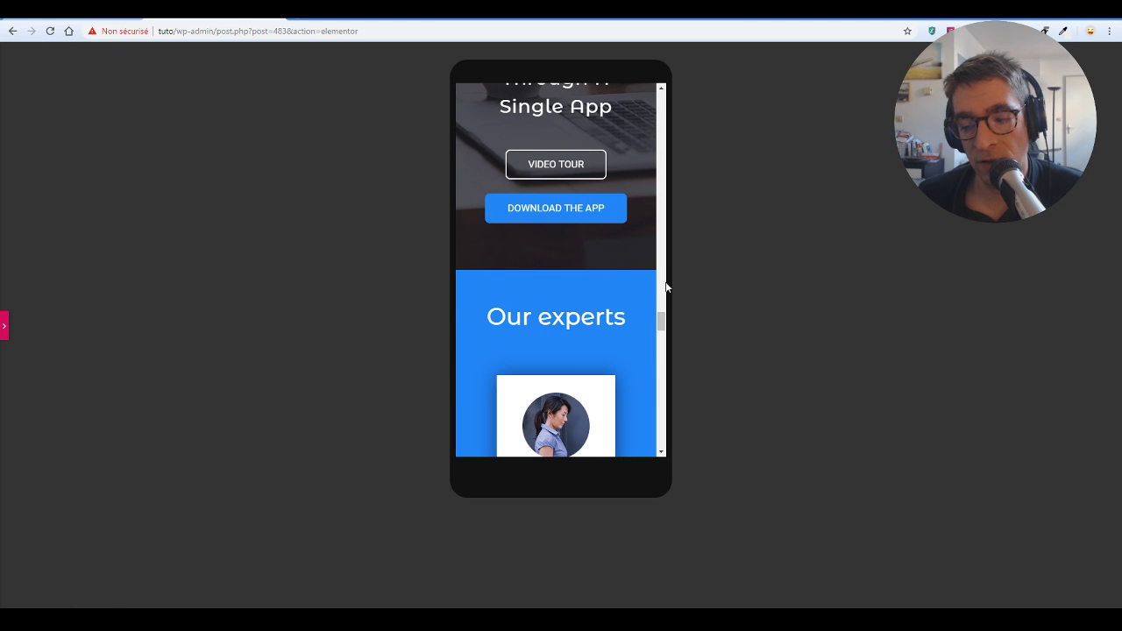
left_click(4, 329)
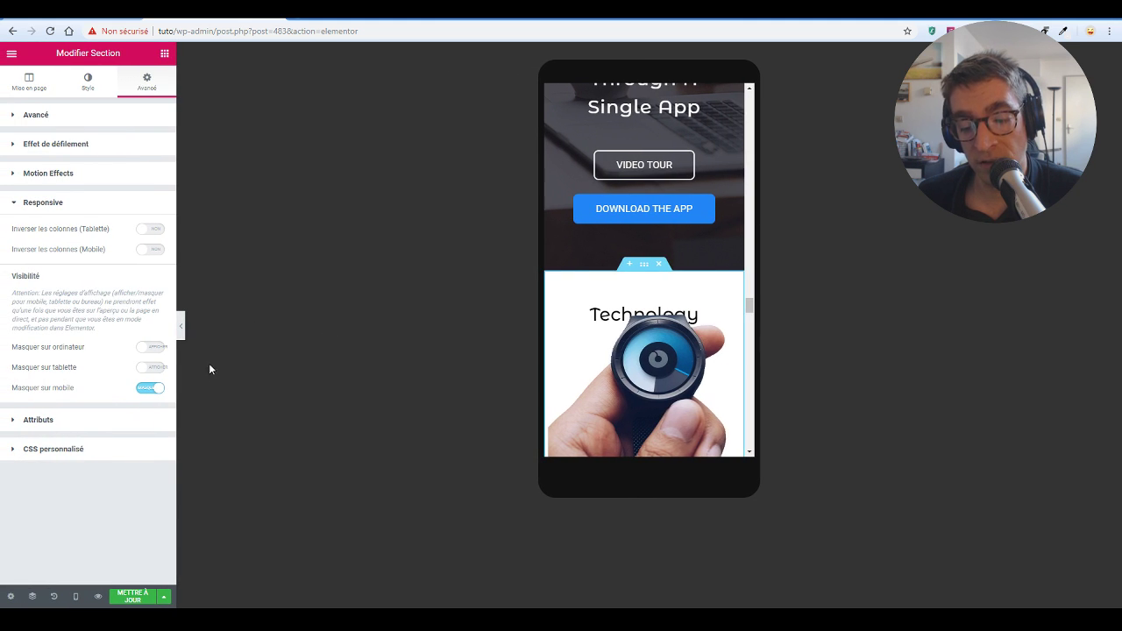
- Turn off Masquer sur mobile for the Technology section and return the preview to Ordinateur
left_click(147, 388)
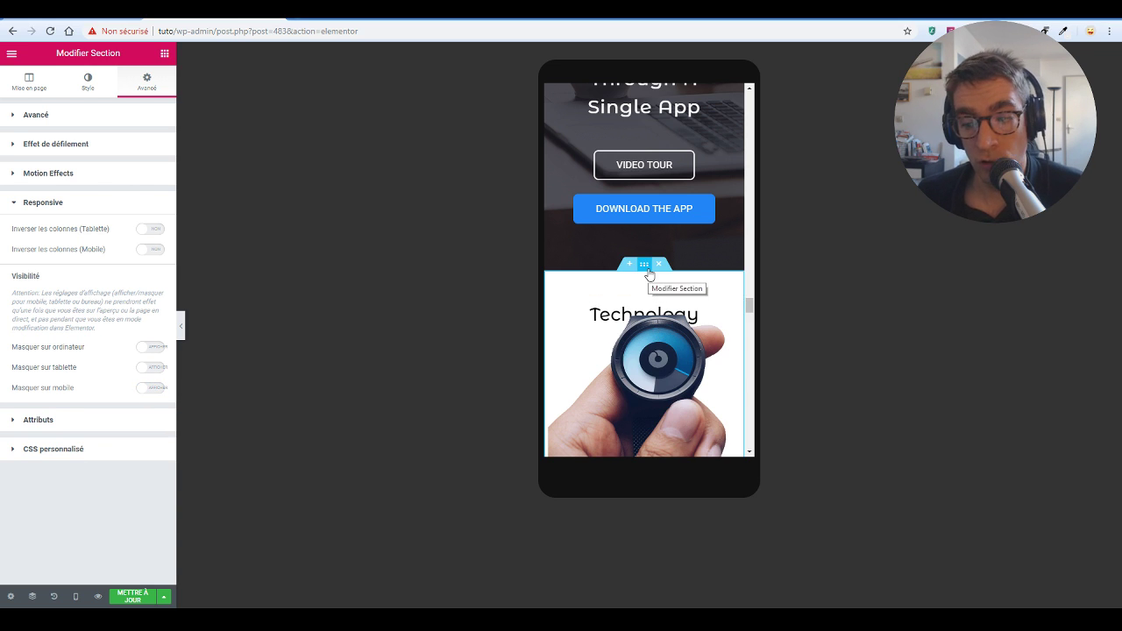
left_click(83, 596)
left_click(88, 524)
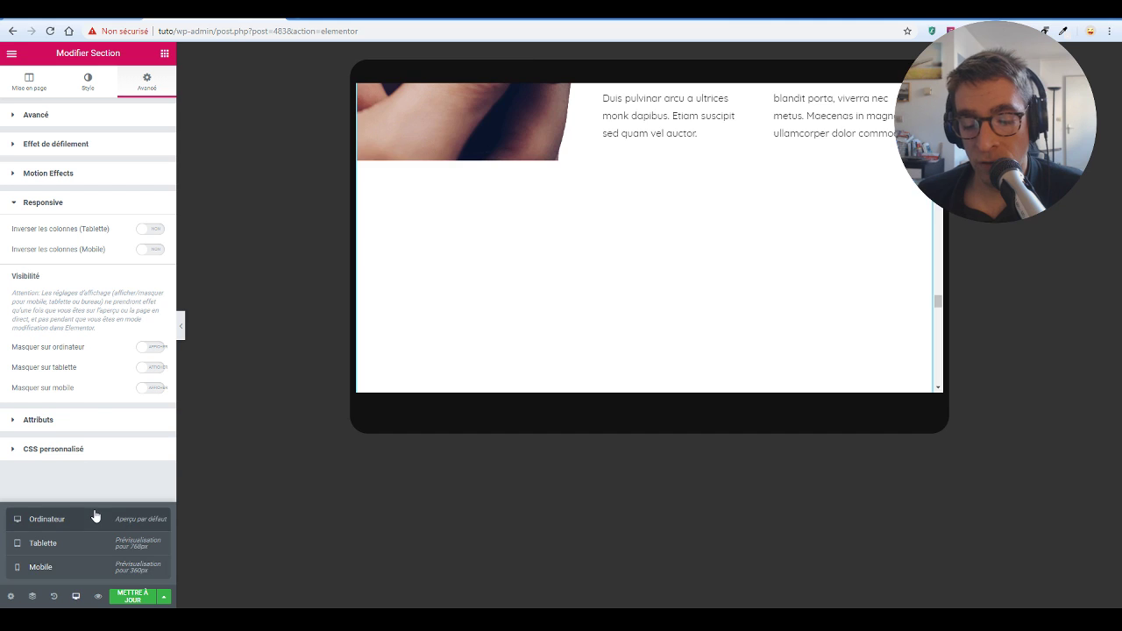
- Shift the watch image in the Technology section further left, past the edge of its column
scroll(653, 289, "down", 9)
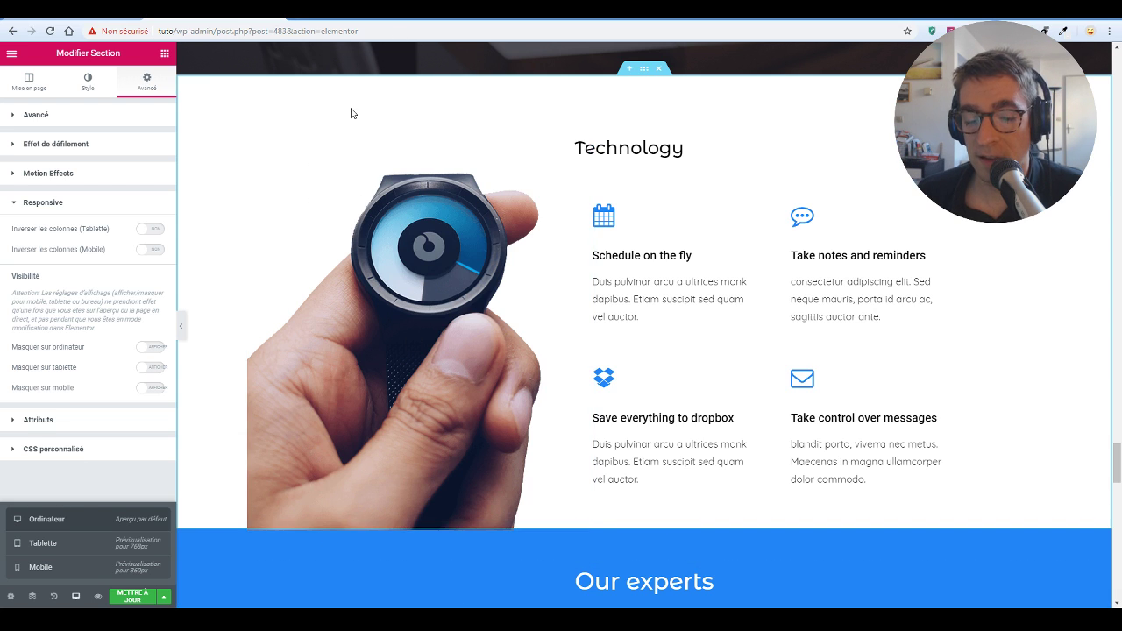
left_click_drag(318, 145, 317, 144)
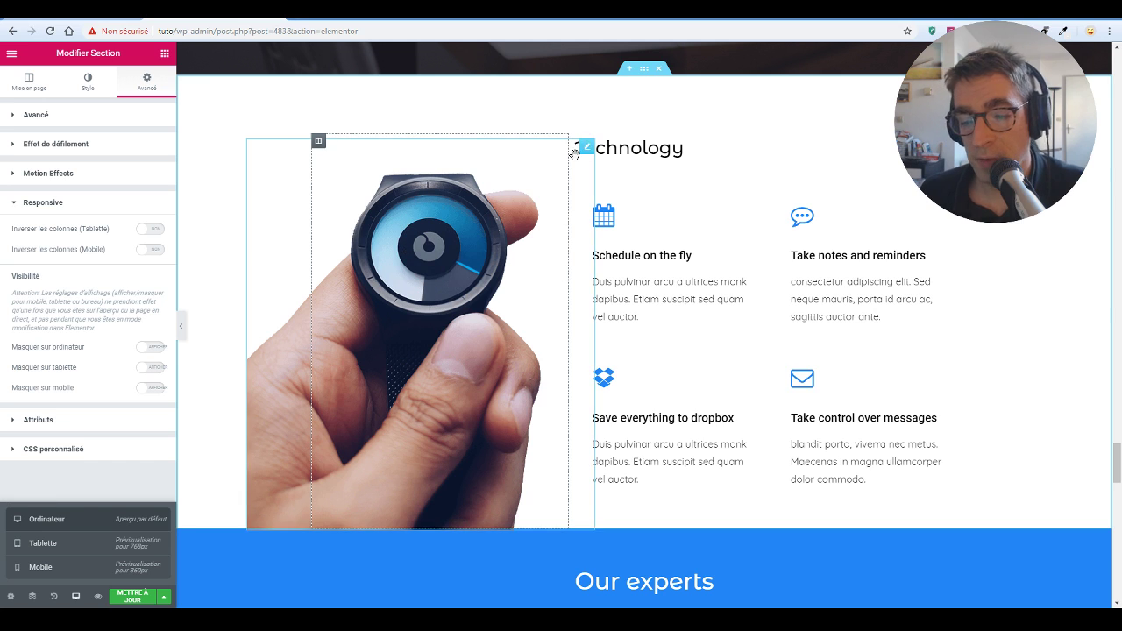
left_click_drag(586, 154, 511, 156)
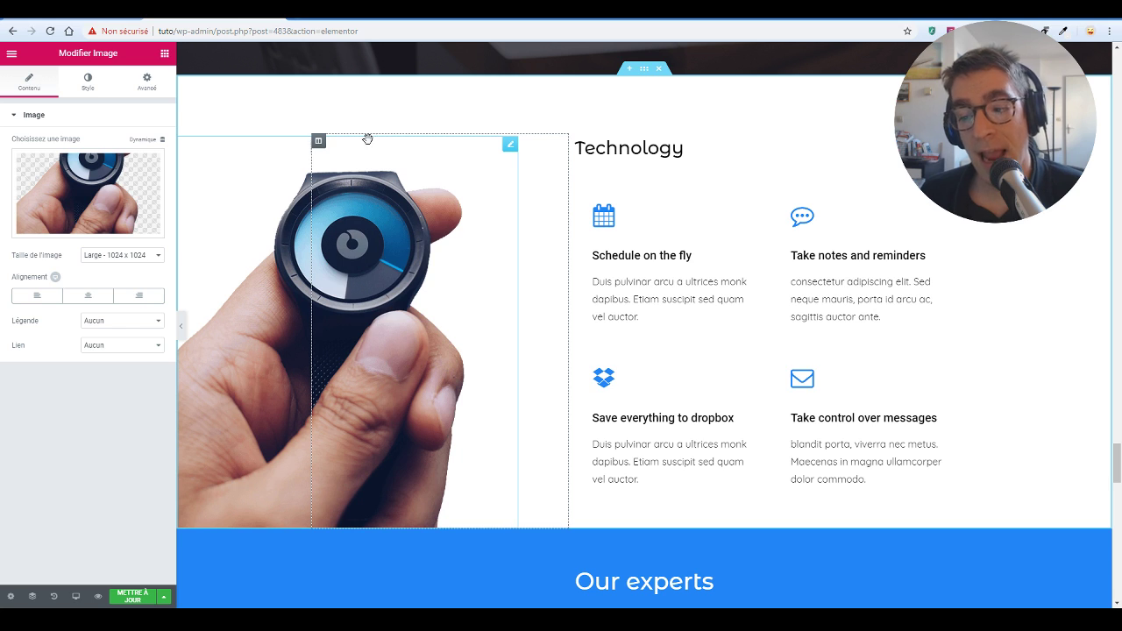
- Hide the column containing the watch image on mobile in its responsive settings
left_click(322, 146)
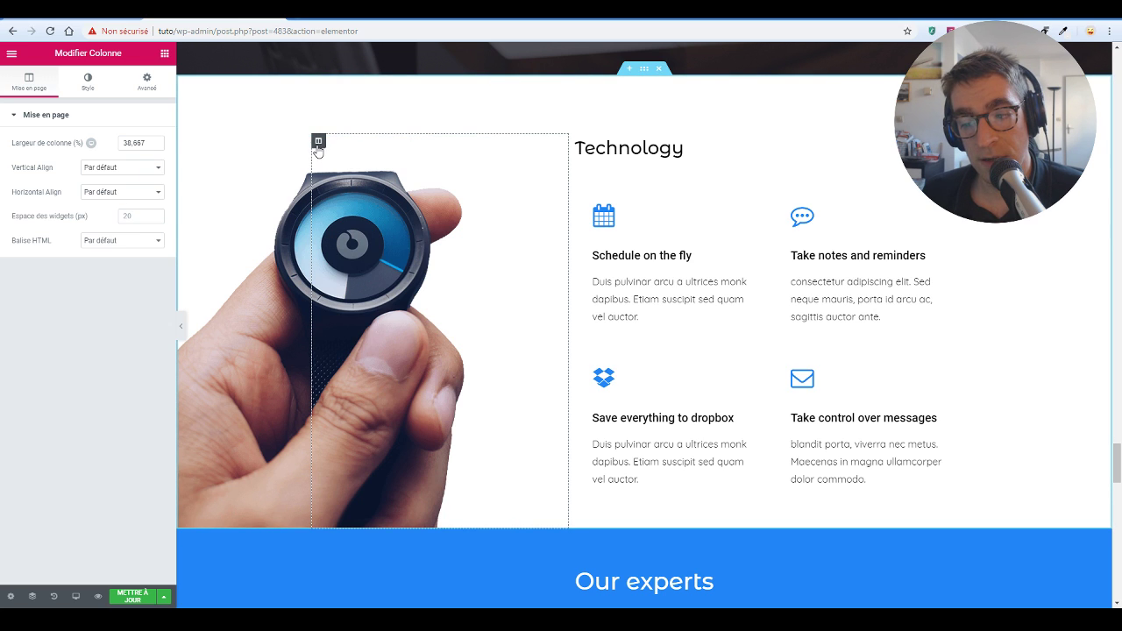
left_click(149, 87)
left_click(102, 386)
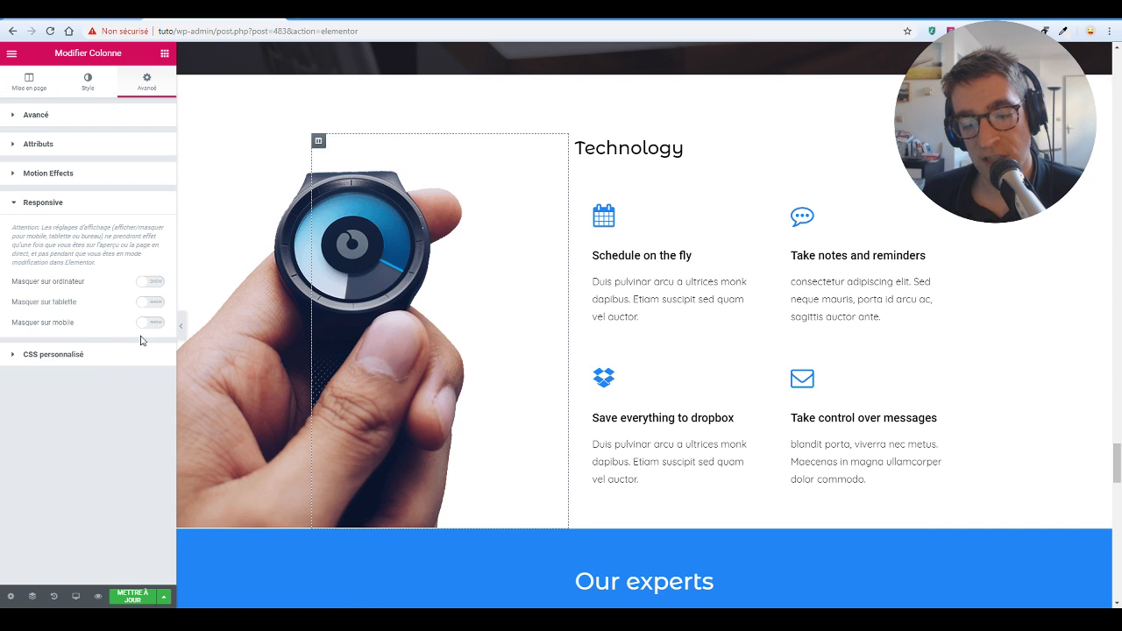
left_click(150, 322)
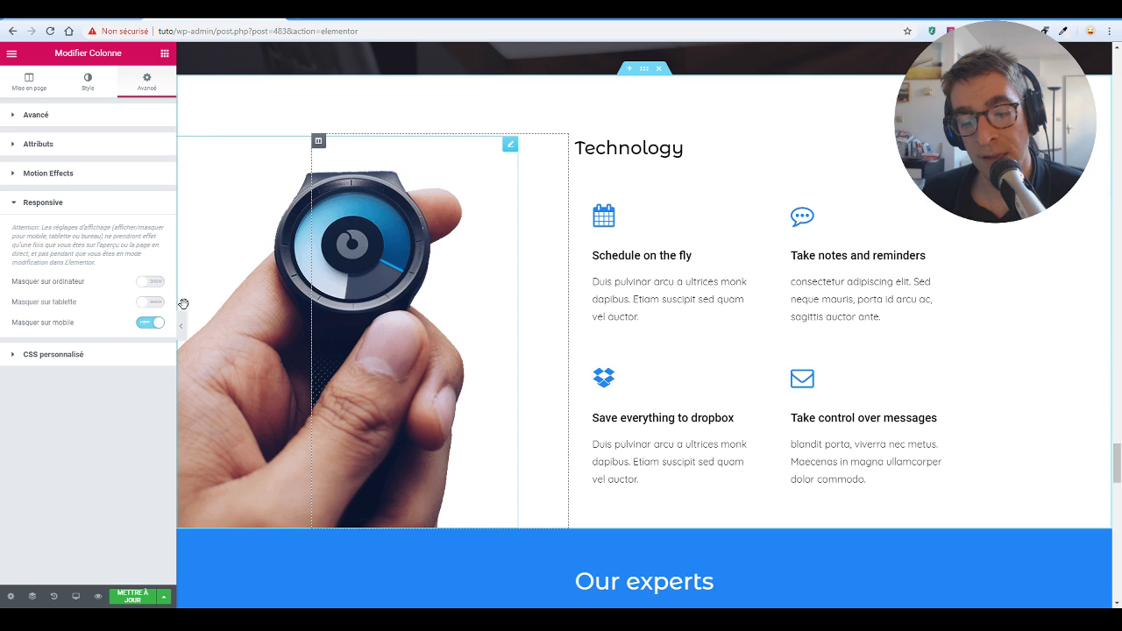
- Preview the Technology section at the Mobile size without the editing panel to check the watch image column
left_click(75, 596)
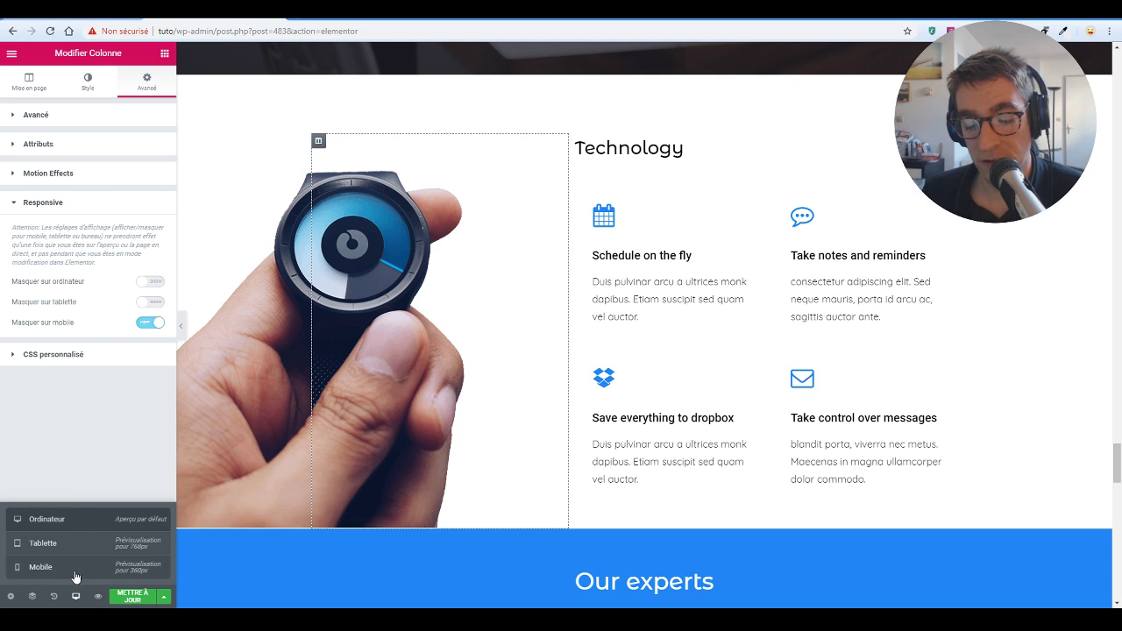
left_click(85, 569)
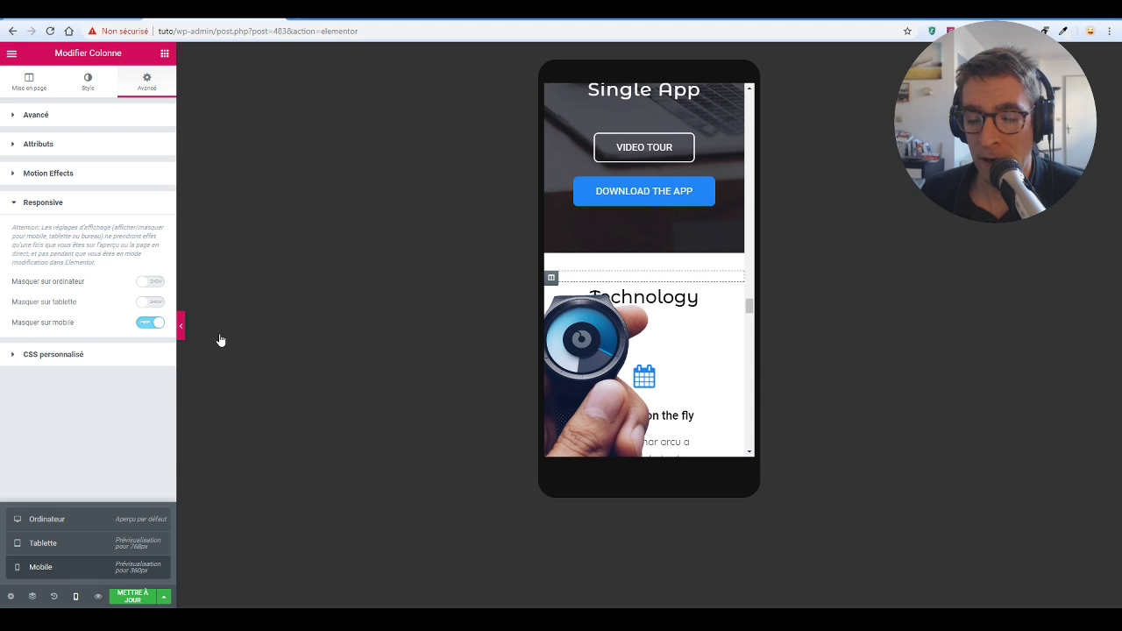
left_click(181, 326)
scroll(516, 253, "down", 3)
scroll(509, 252, "up", 1)
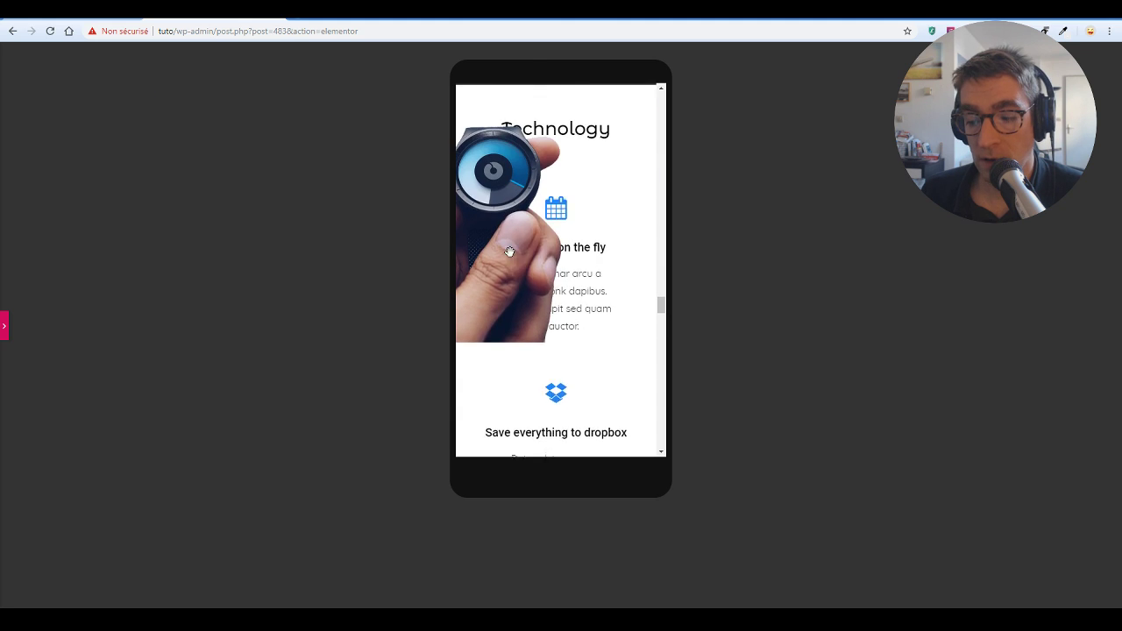
- Turn off Masquer sur mobile for the watch image column and return the preview to Ordinateur
scroll(509, 252, "up", 3)
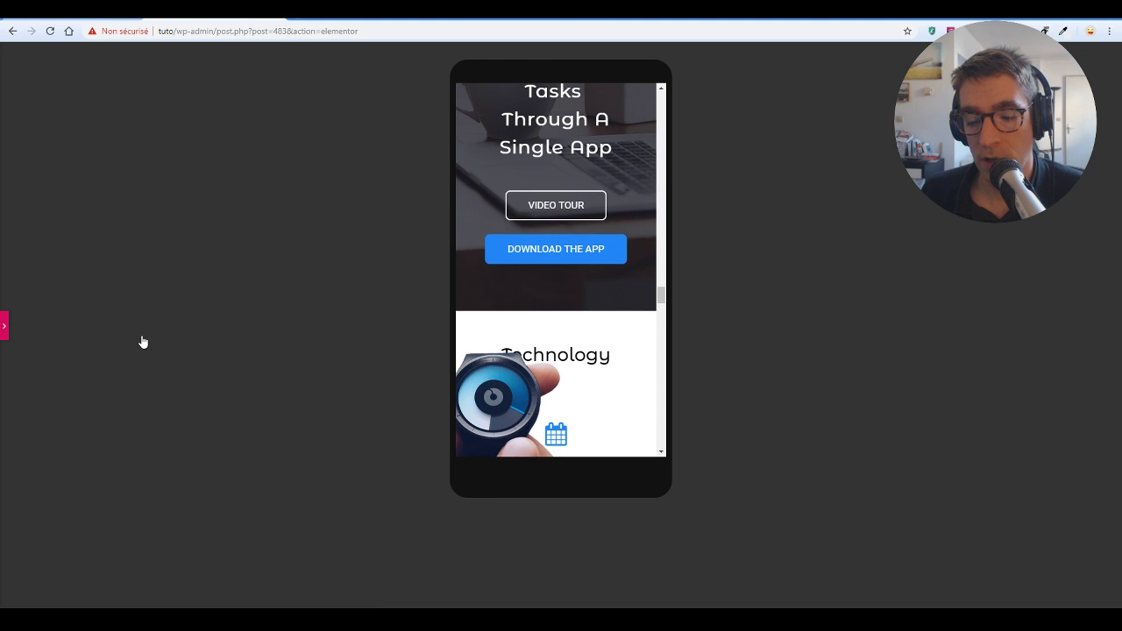
left_click(5, 326)
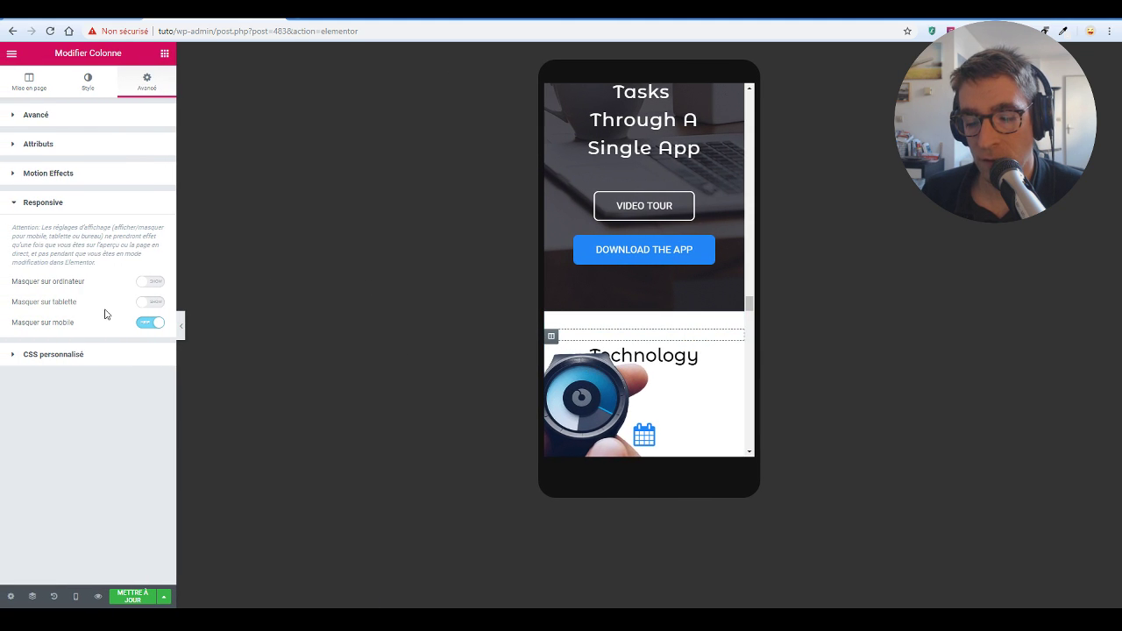
left_click(146, 324)
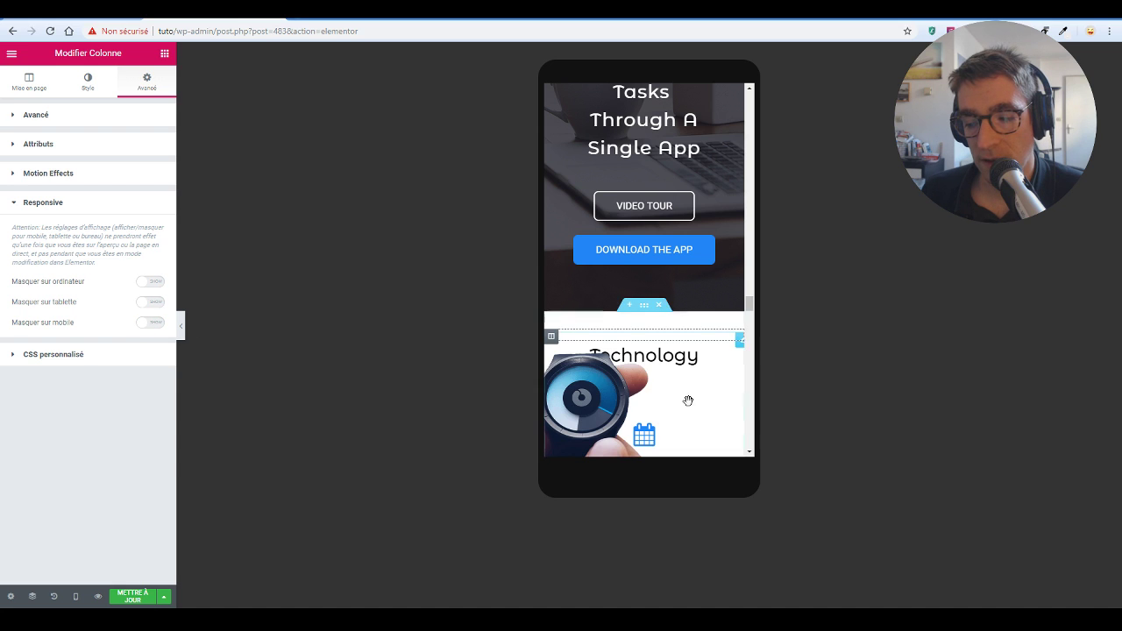
left_click(75, 598)
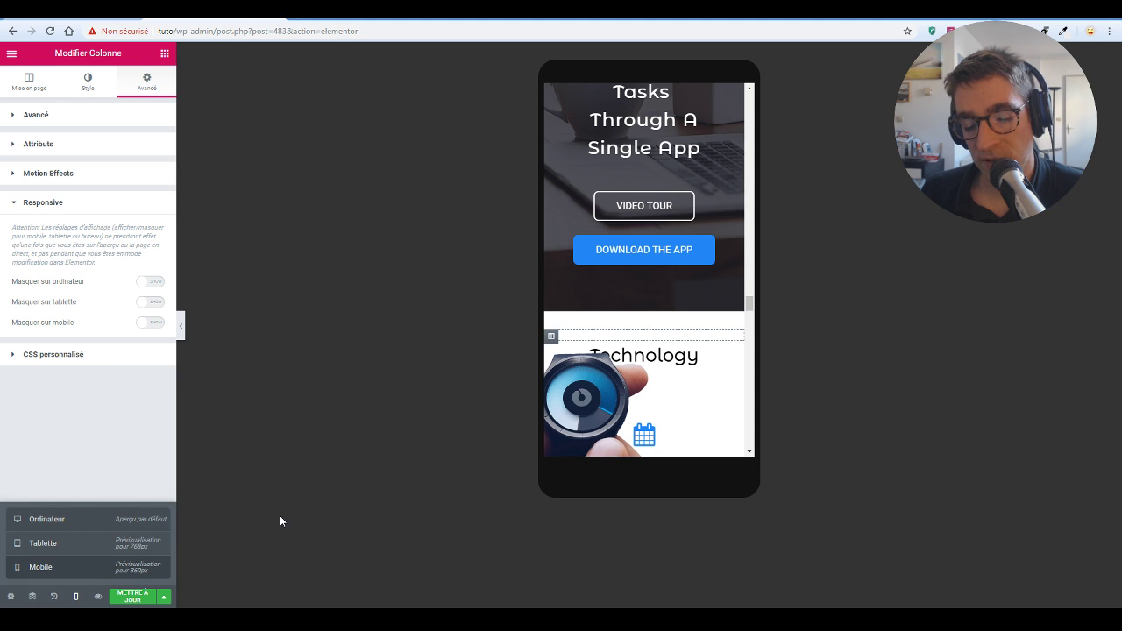
left_click(69, 520)
- Set the Technology section's watch image to Pleine largeur (100%) width and Par défaut position in its Custom Positioning settings
scroll(582, 328, "up", 1)
scroll(582, 329, "down", 6)
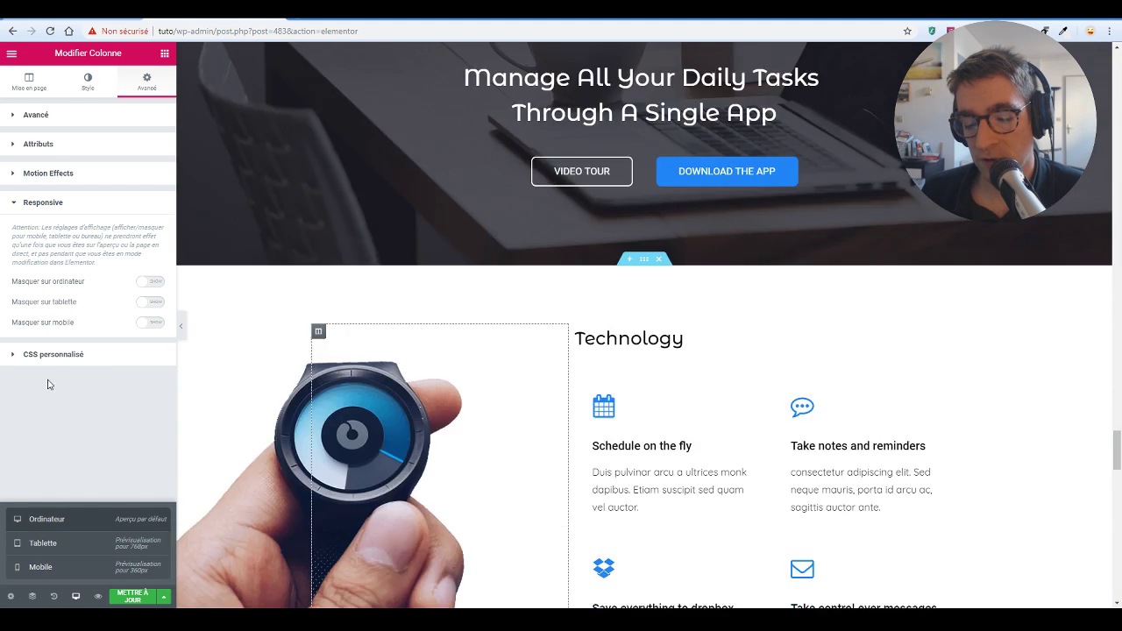
scroll(403, 171, "down", 3)
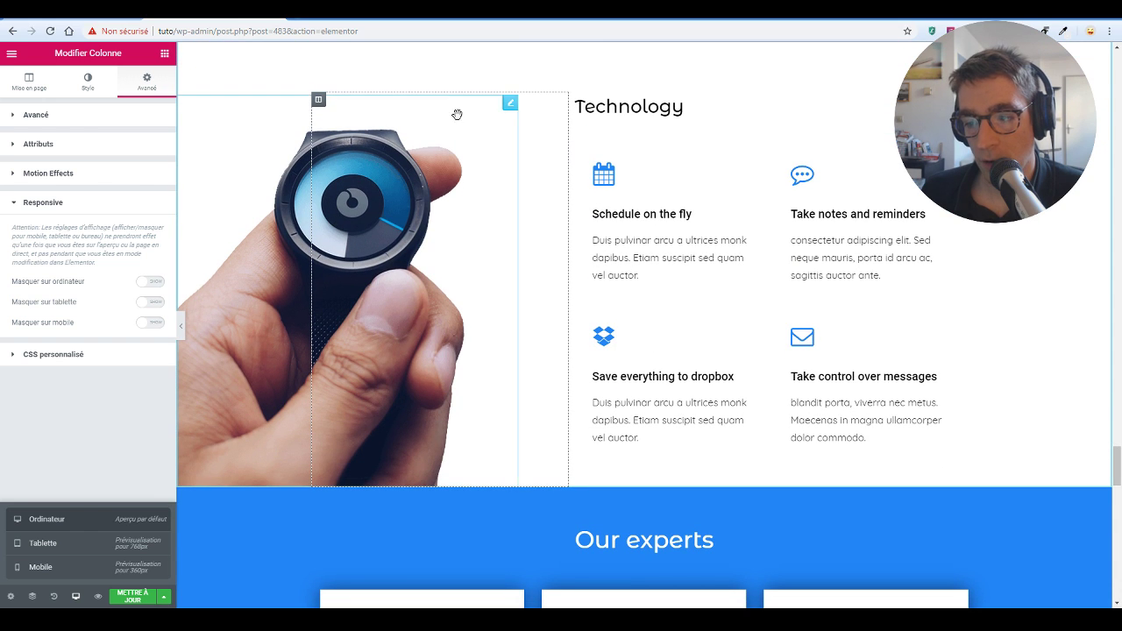
left_click(502, 126)
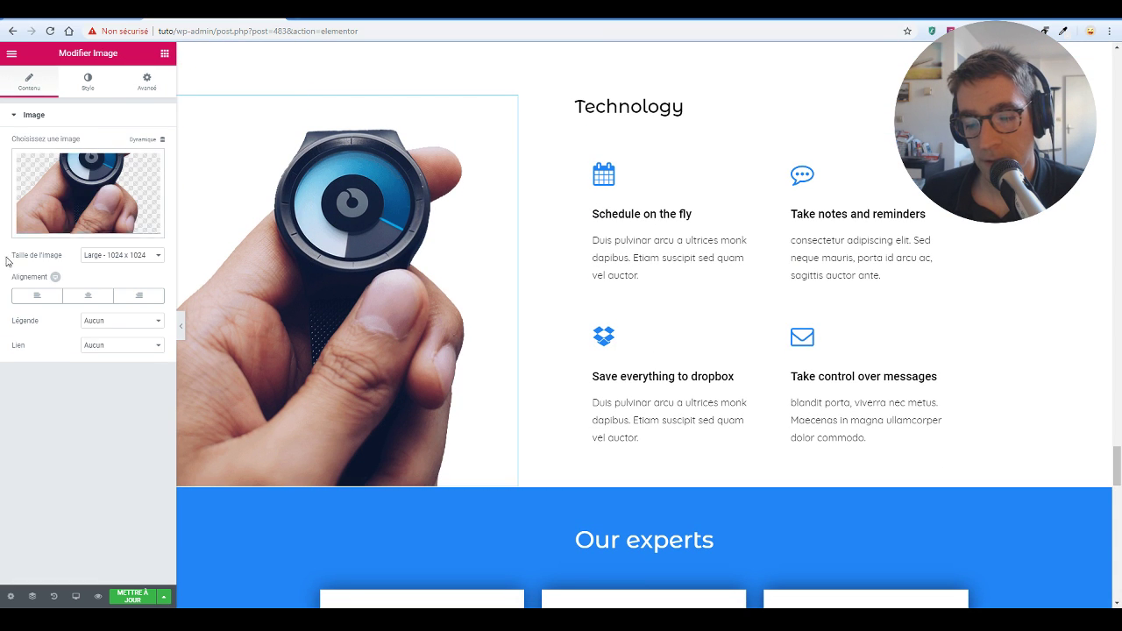
left_click(159, 84)
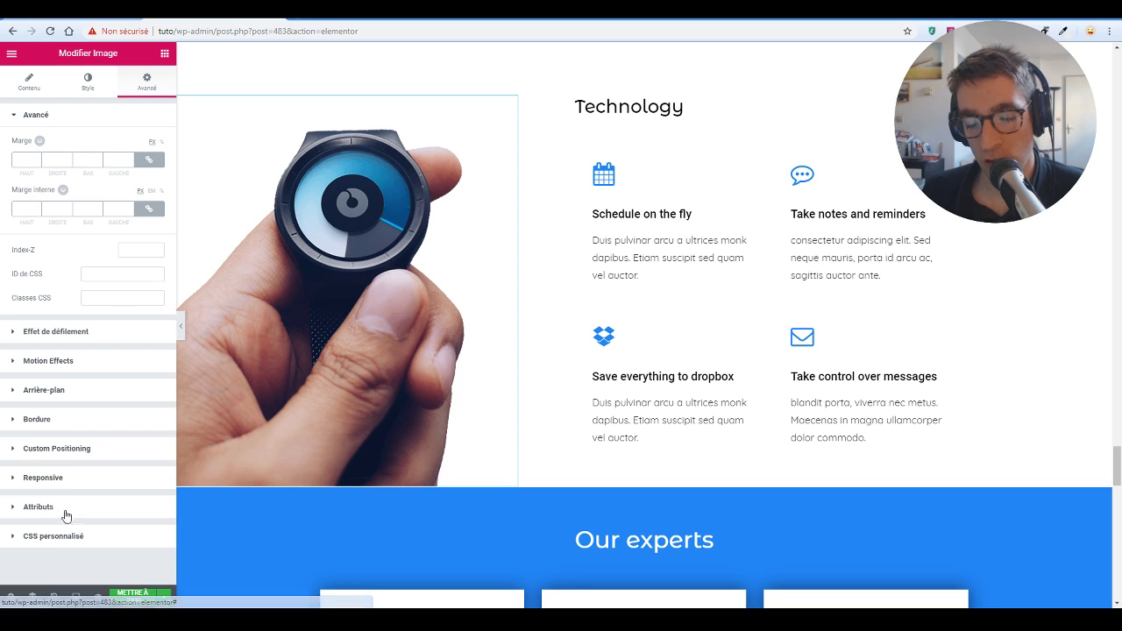
left_click(96, 448)
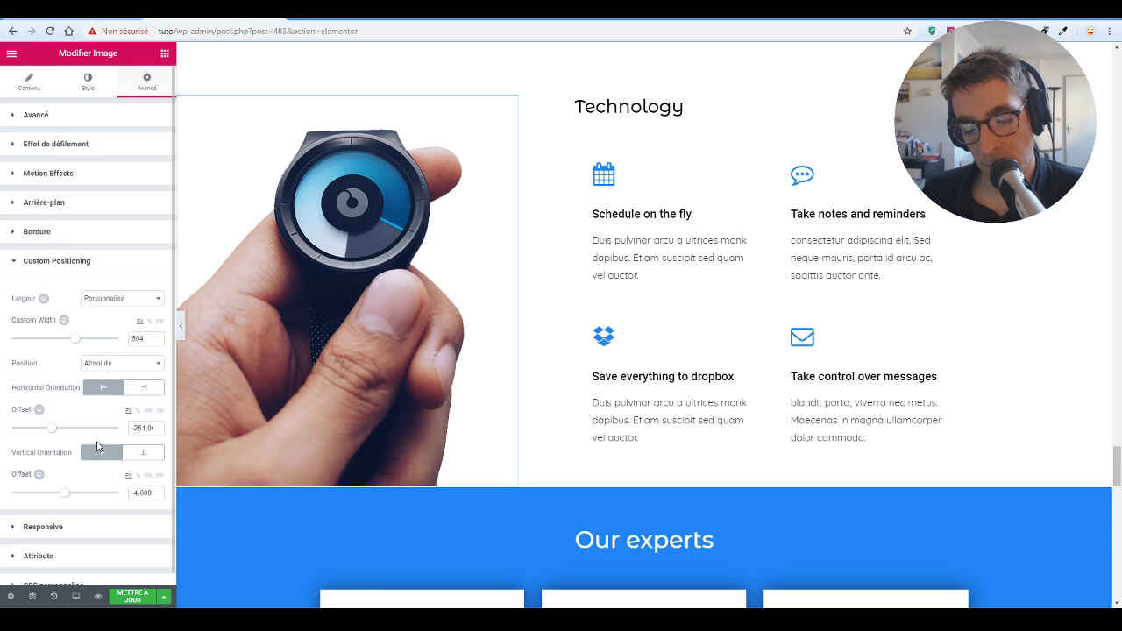
left_click(115, 298)
left_click(123, 311)
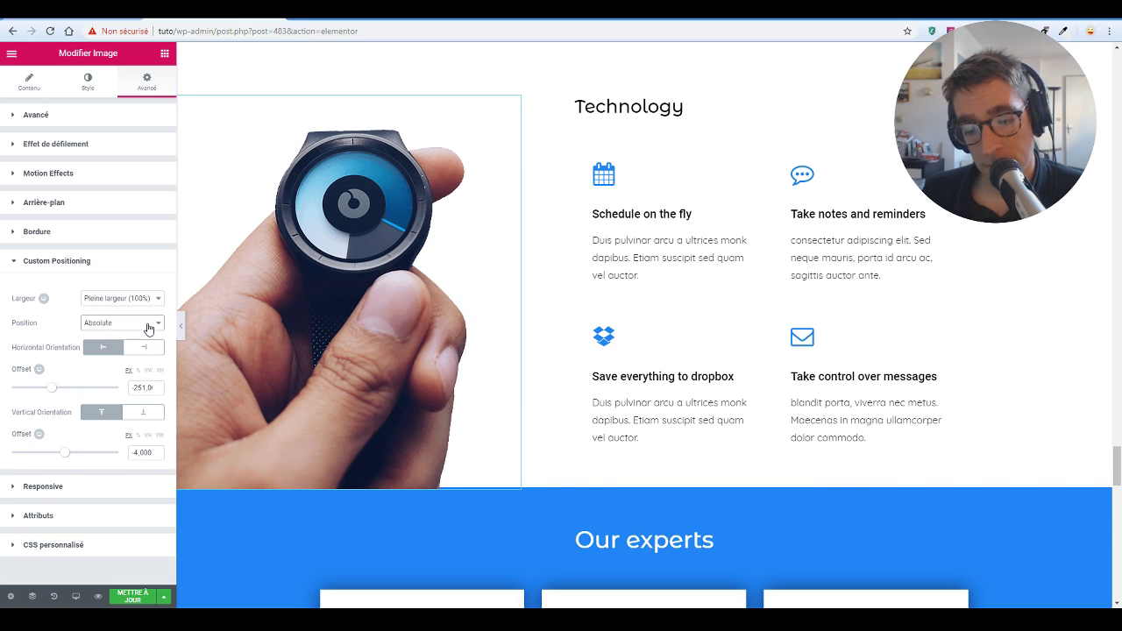
left_click(148, 326)
left_click(128, 335)
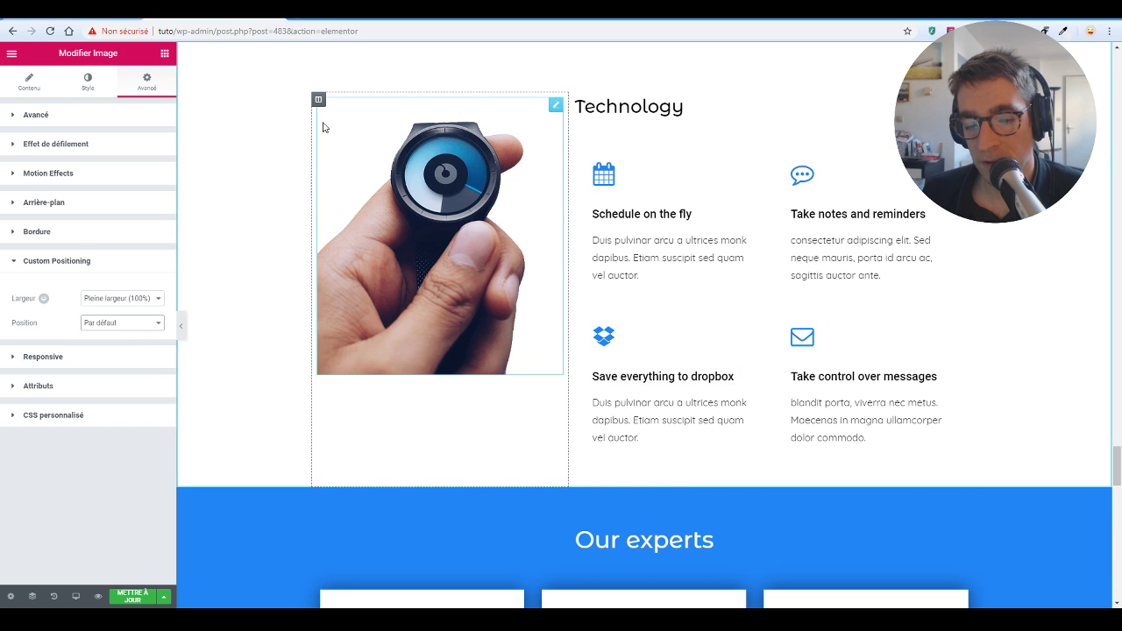
- Switch the preview to Mobile and turn on Masquer sur mobile for the column containing the watch image
left_click(317, 101)
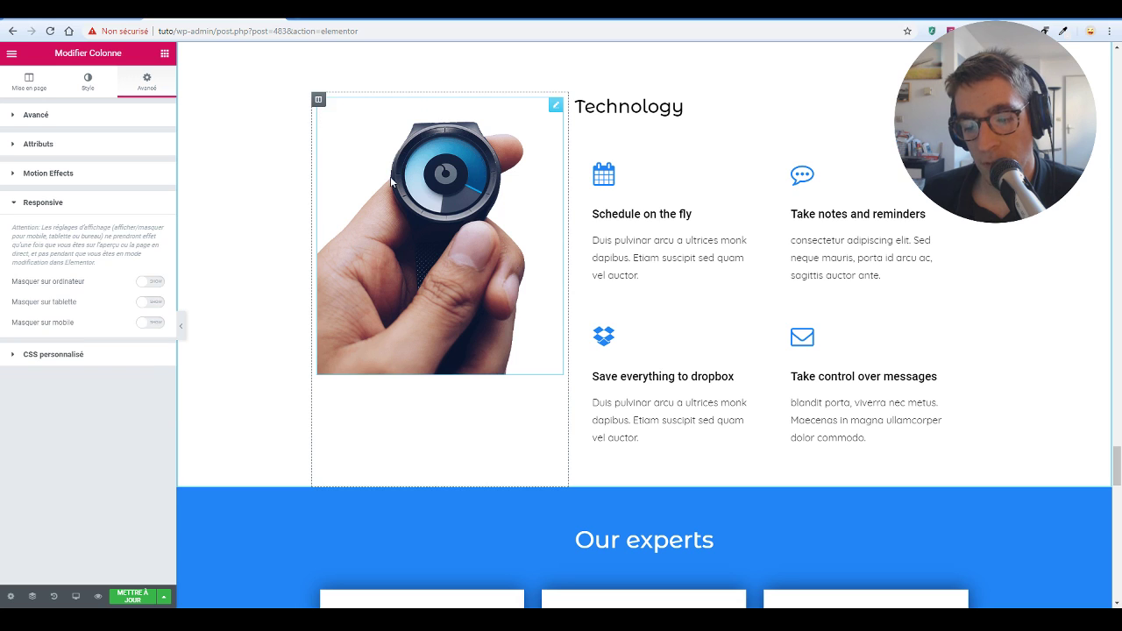
left_click(97, 597)
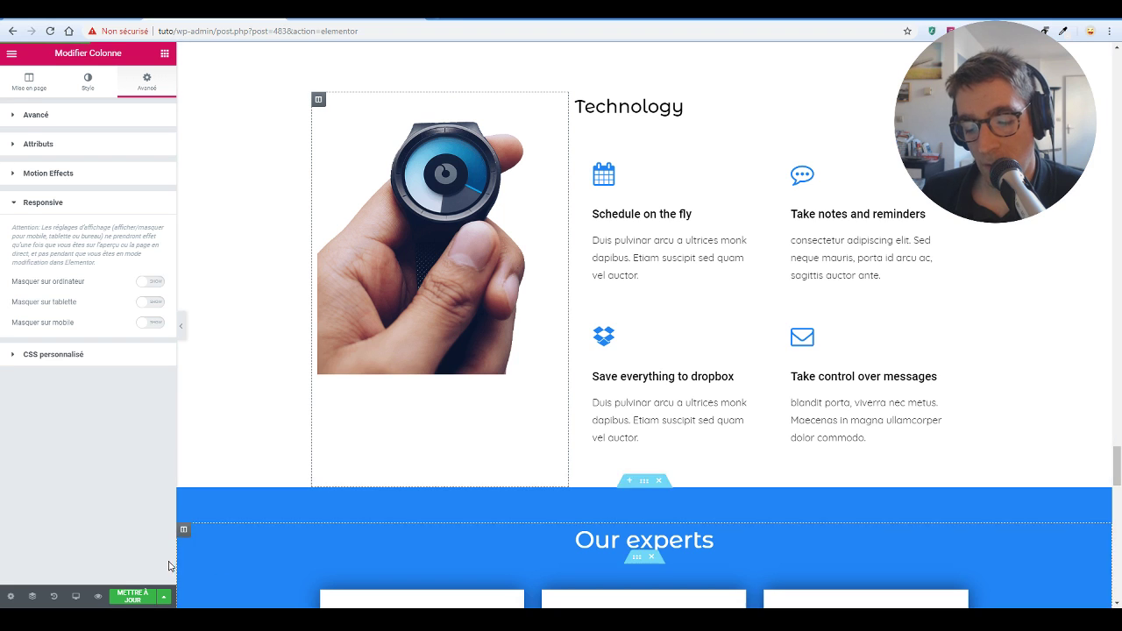
left_click(77, 597)
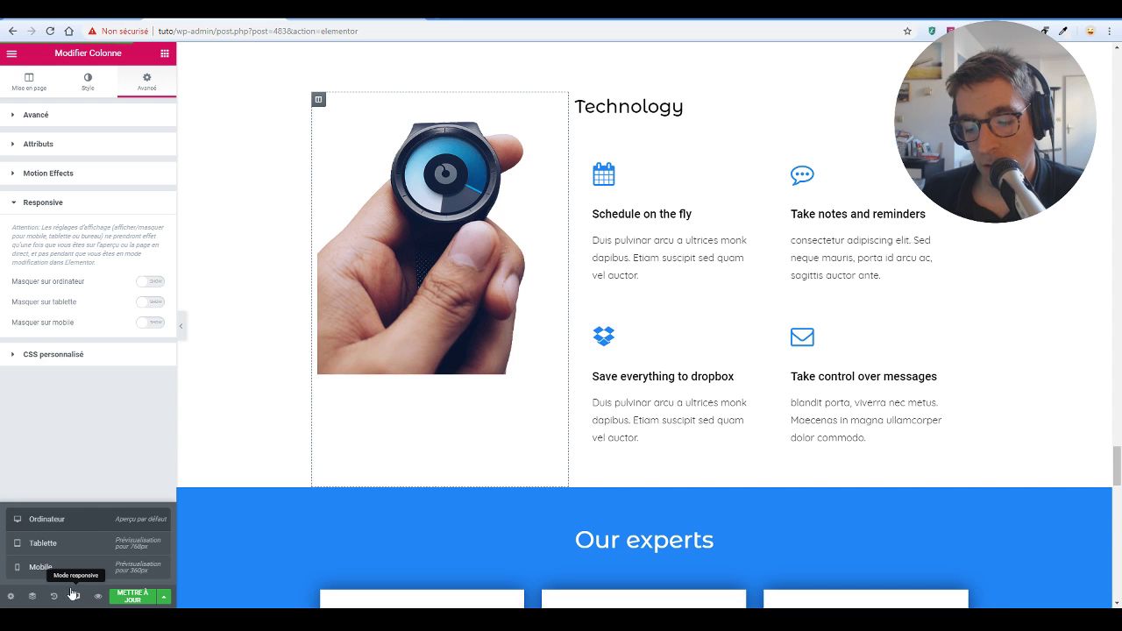
left_click(69, 569)
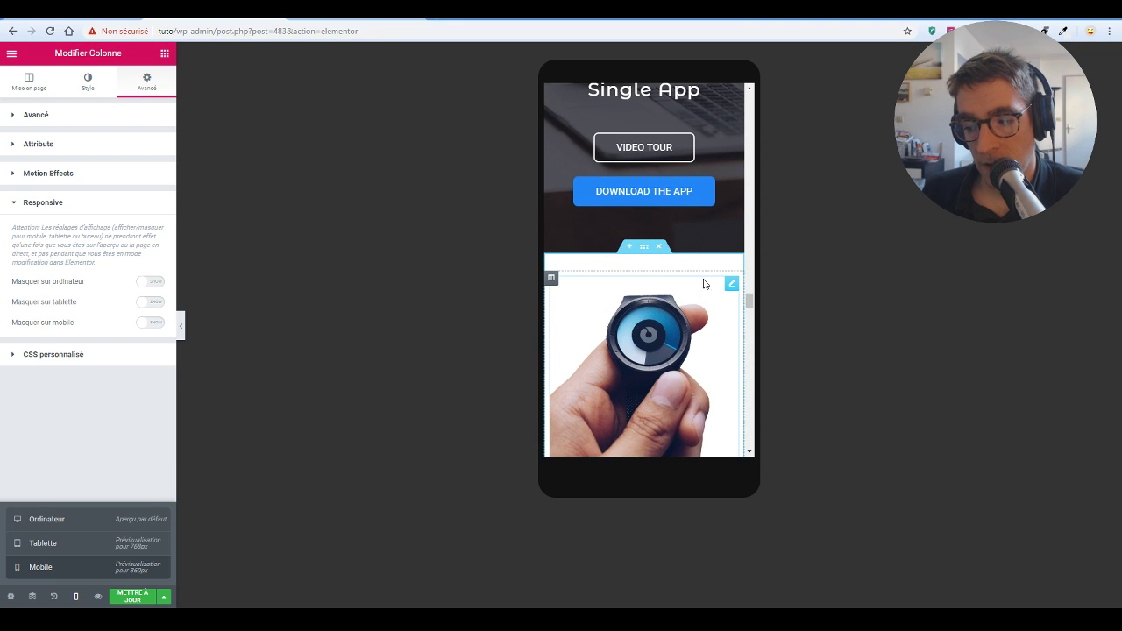
left_click(551, 277)
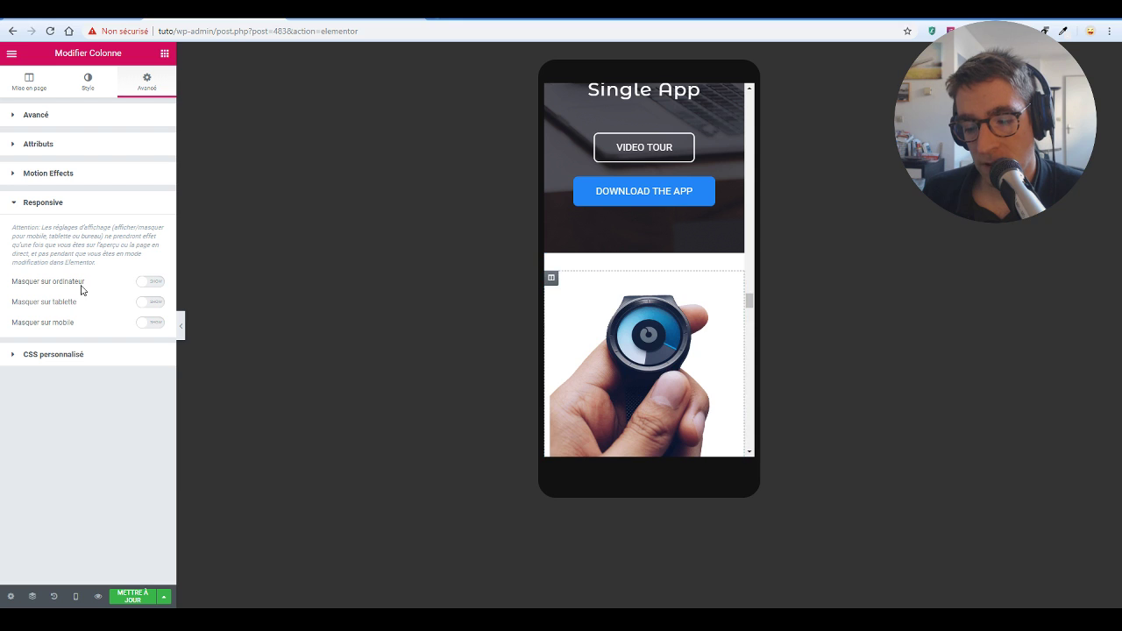
left_click(154, 324)
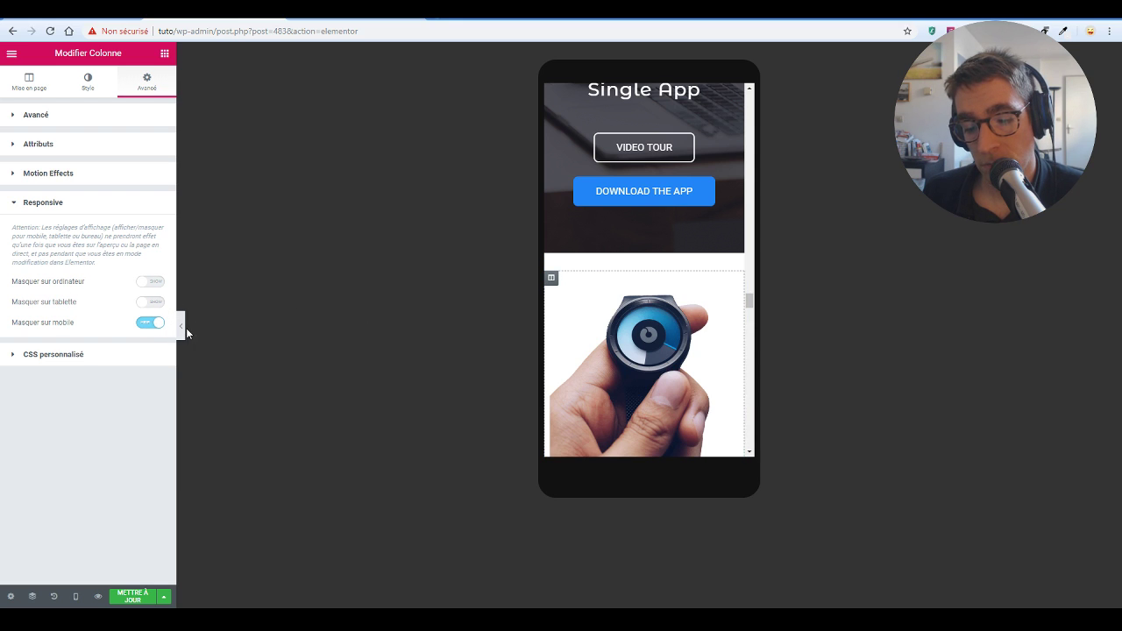
- Check the watch image column in the Mobile preview without the editing panel
left_click(184, 326)
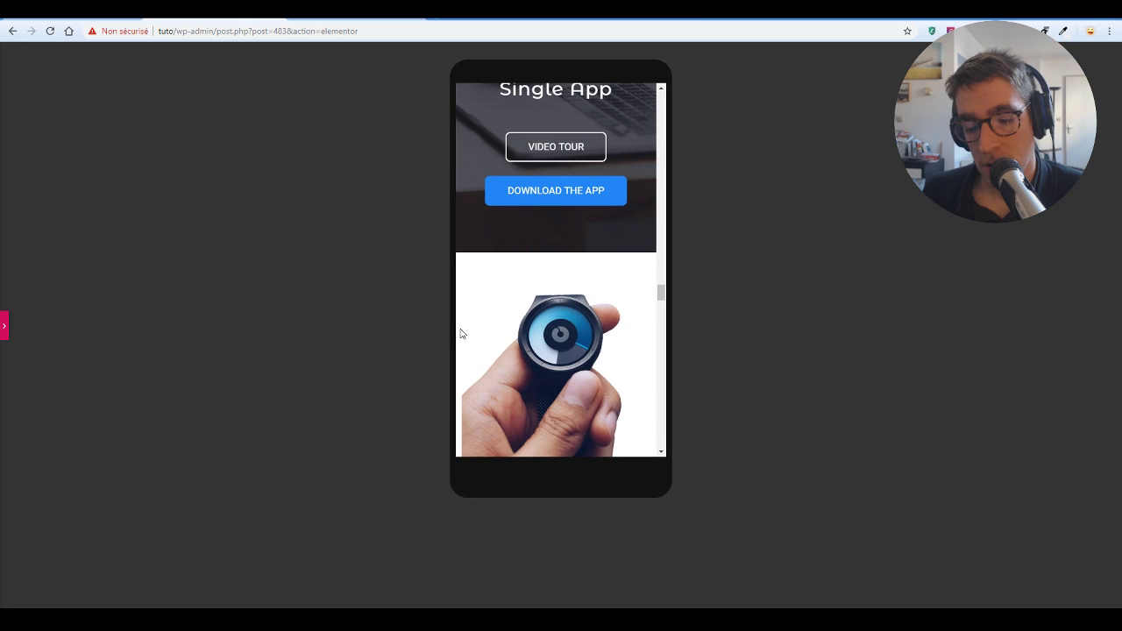
scroll(550, 327, "down", 2)
scroll(491, 280, "up", 3)
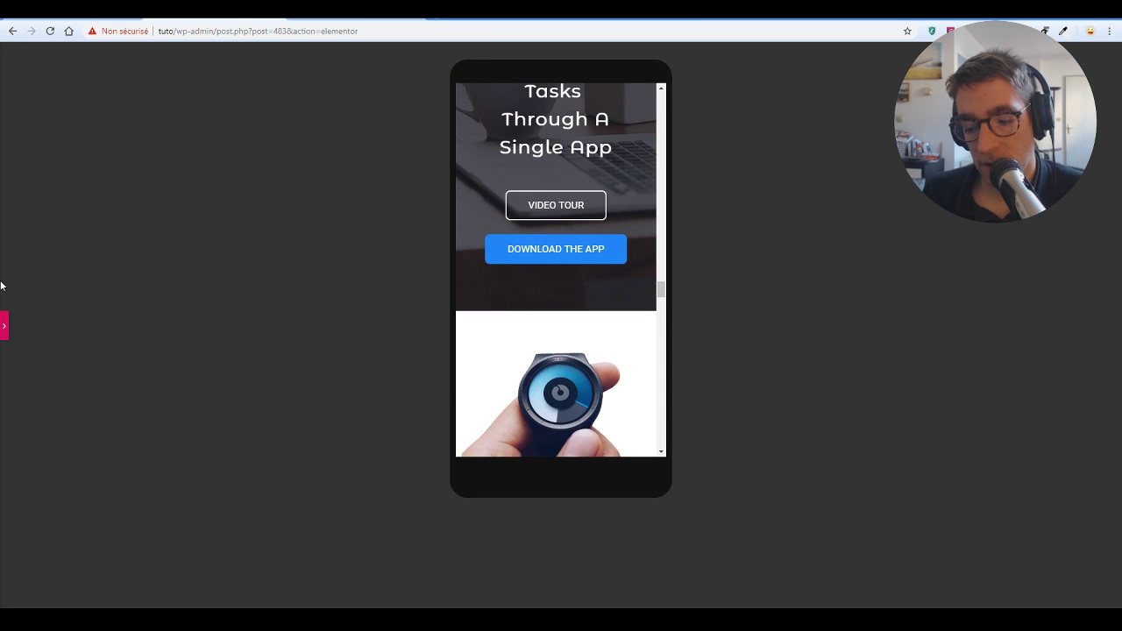
- Also turn on Masquer sur tablette for the watch image column and check the preview without the editing panel
left_click(4, 326)
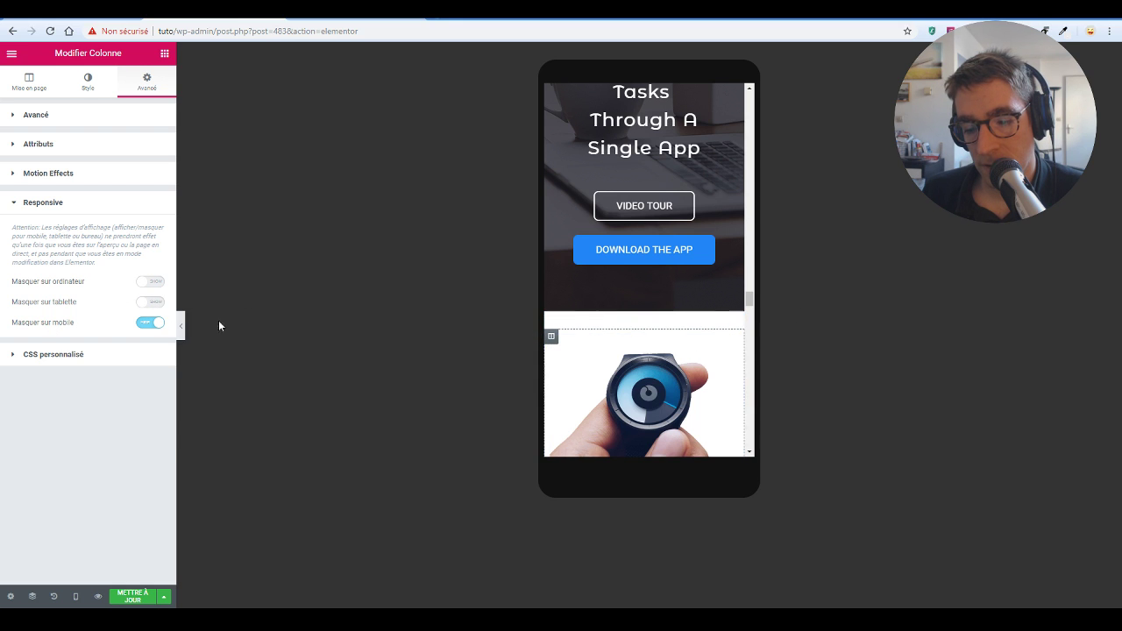
left_click(154, 302)
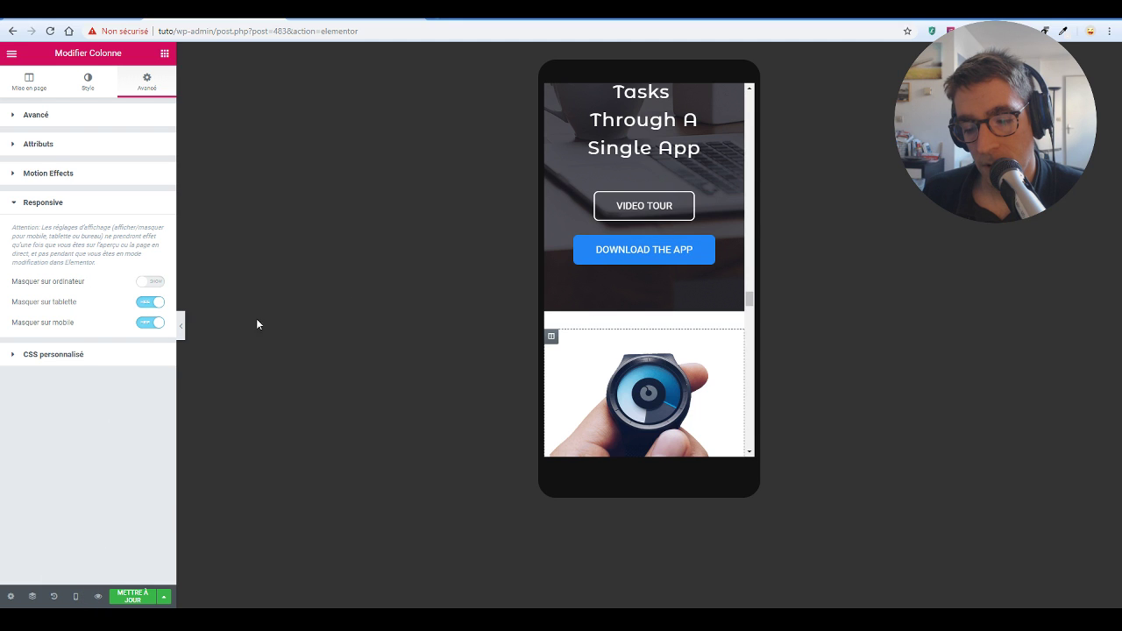
left_click(181, 327)
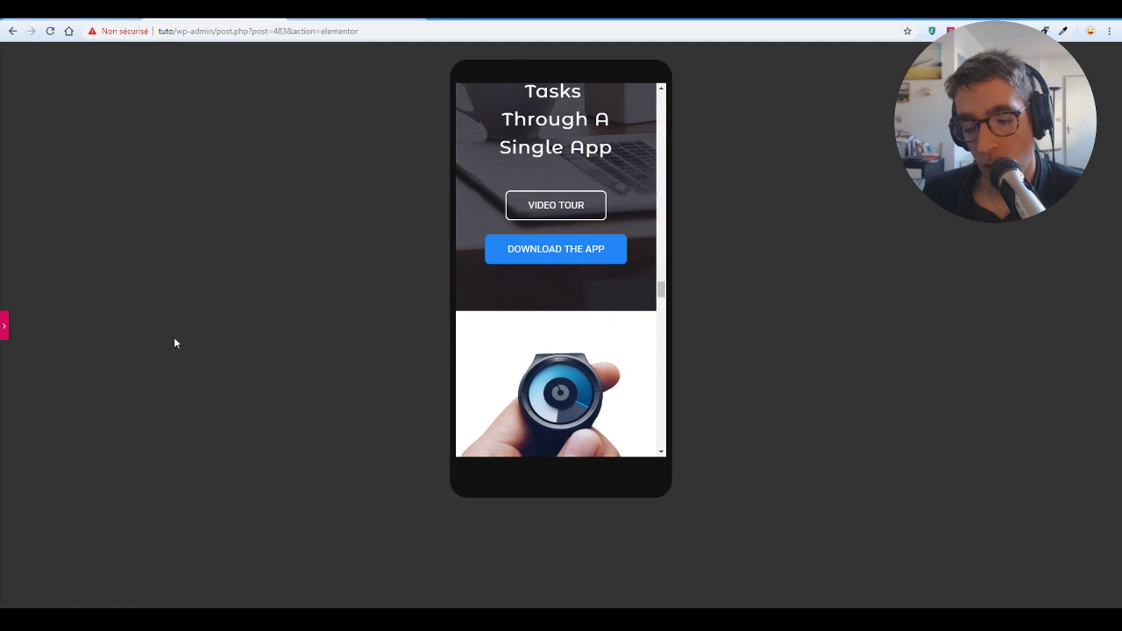
left_click(4, 323)
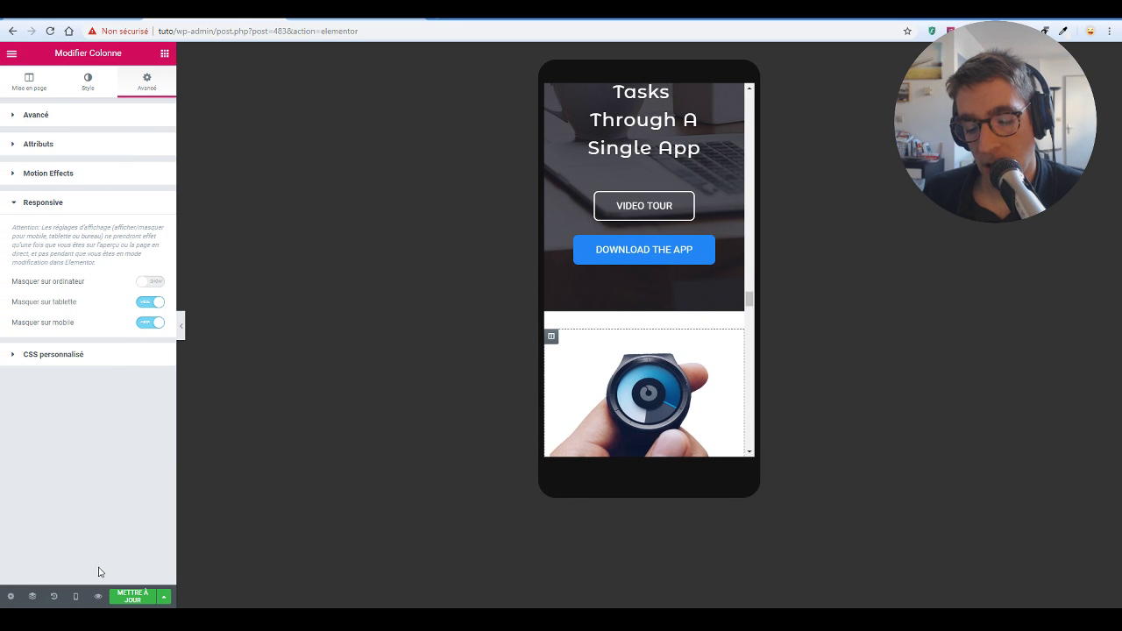
- Return the preview to Ordinateur and turn off Masquer sur mobile and Masquer sur tablette for the watch image column
left_click(75, 596)
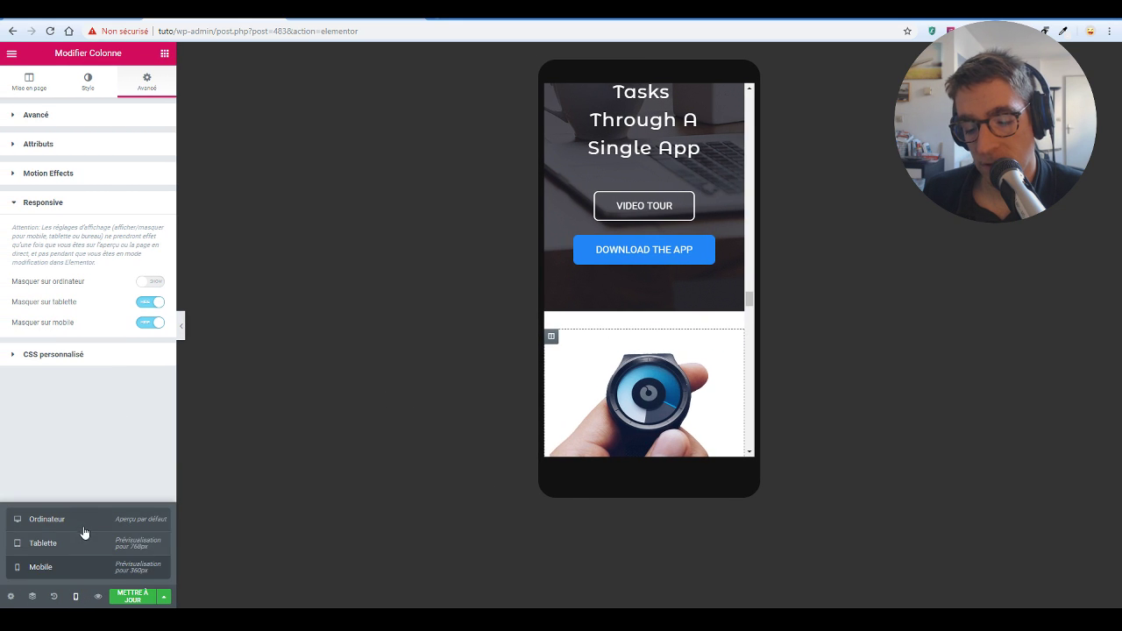
left_click(991, 473)
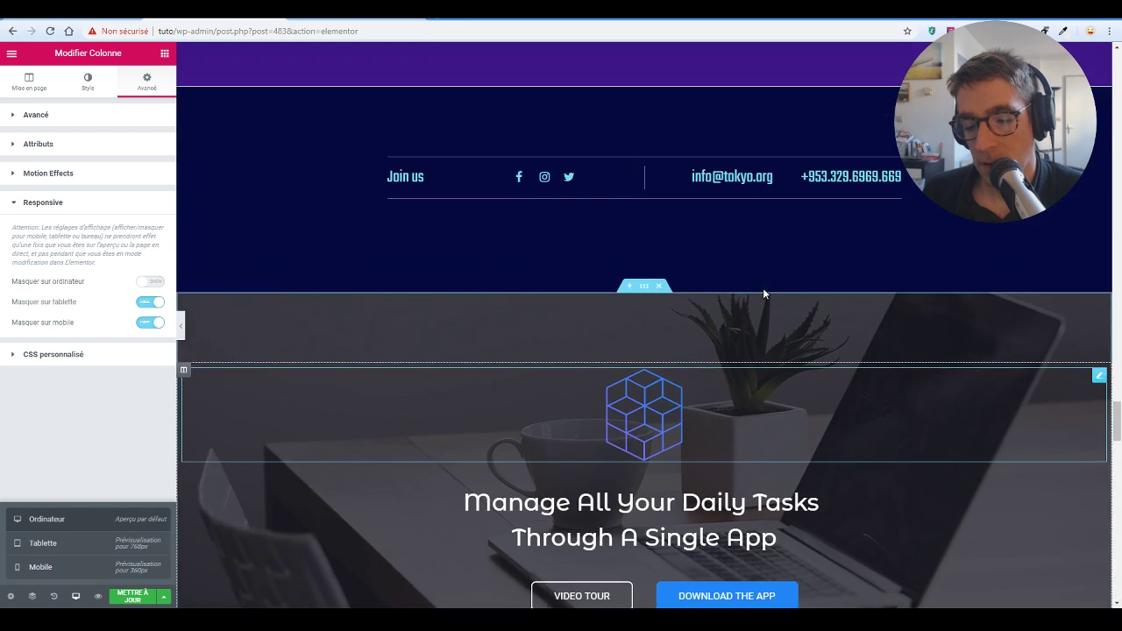
scroll(701, 346, "down", 11)
scroll(695, 336, "up", 5)
scroll(695, 336, "down", 1)
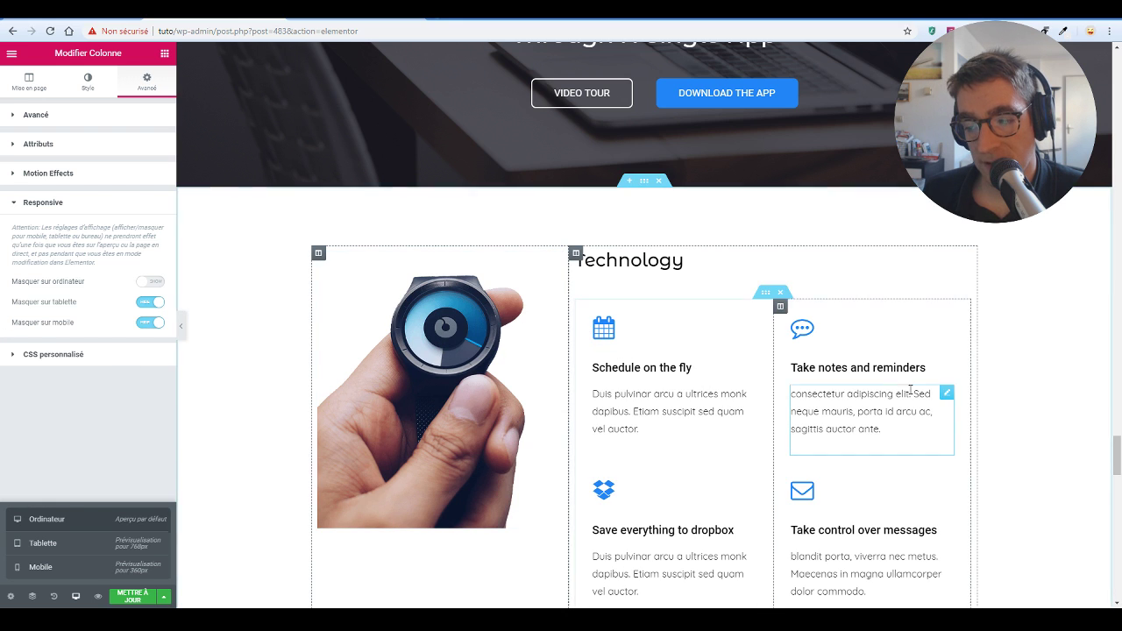
left_click(148, 324)
left_click(150, 305)
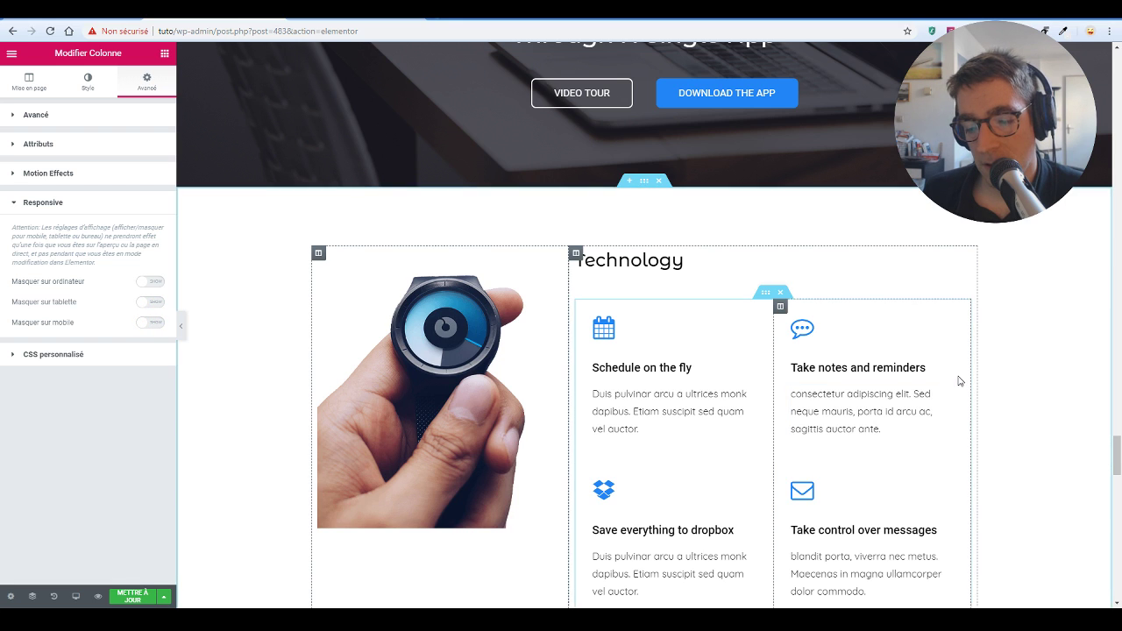
- Hide the inner column containing "Take notes and reminders" and "Take control over messages" on mobile in its responsive settings
left_click(782, 308)
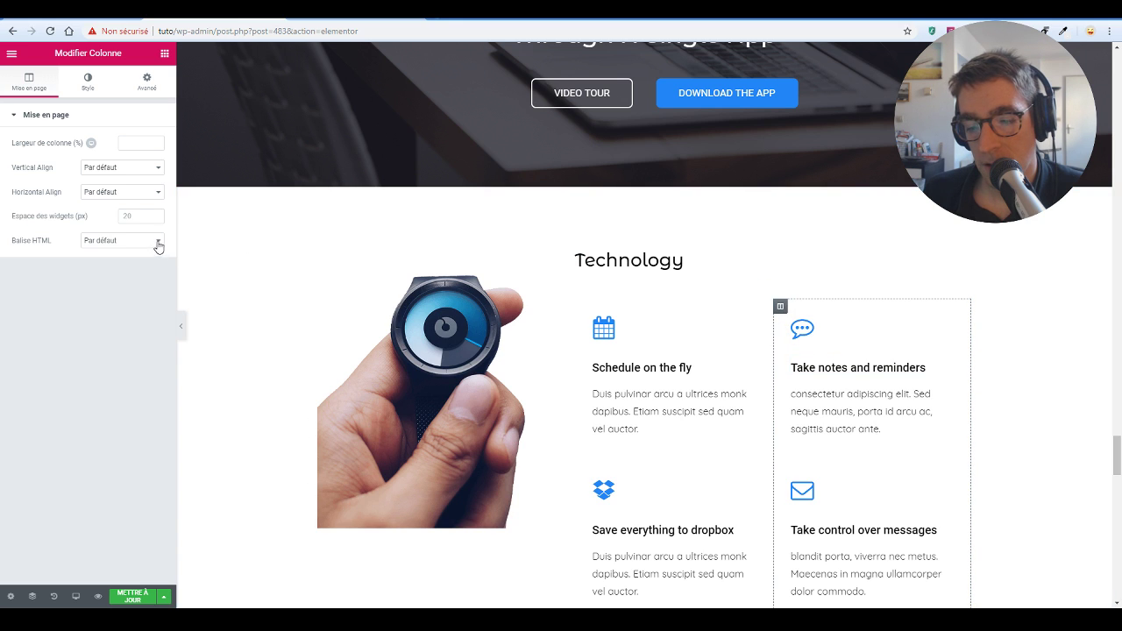
left_click(147, 88)
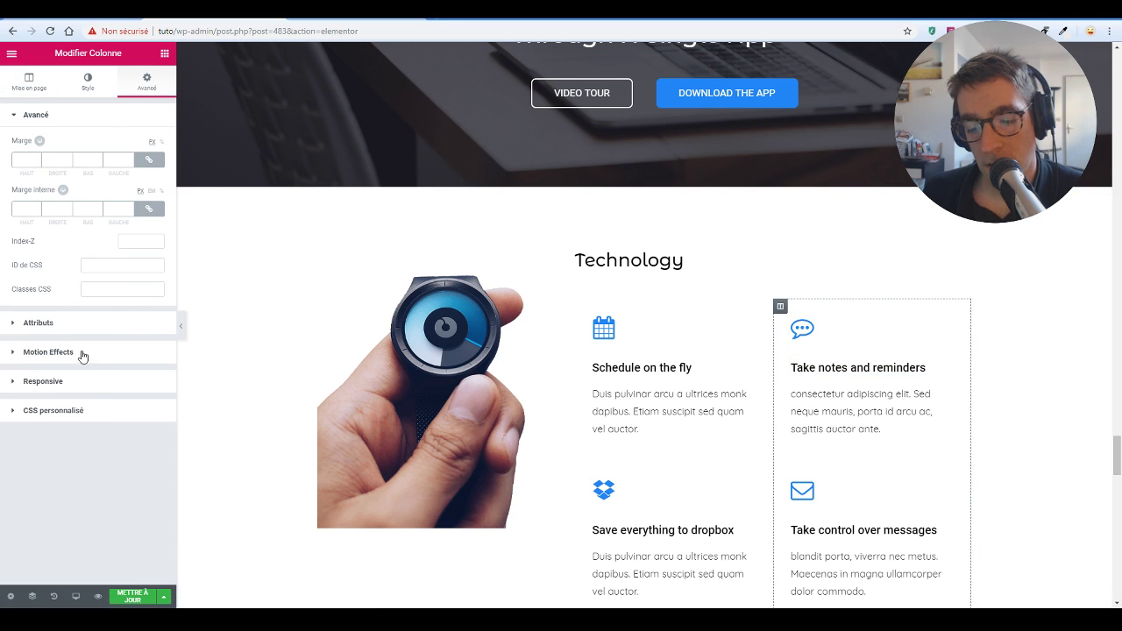
left_click(88, 383)
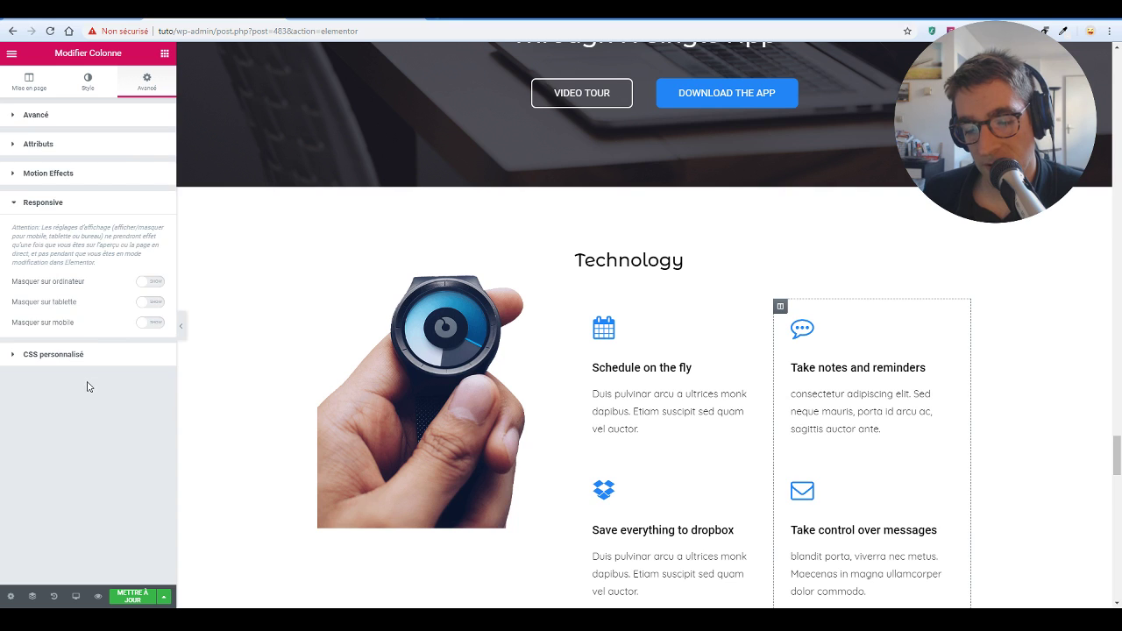
left_click(150, 325)
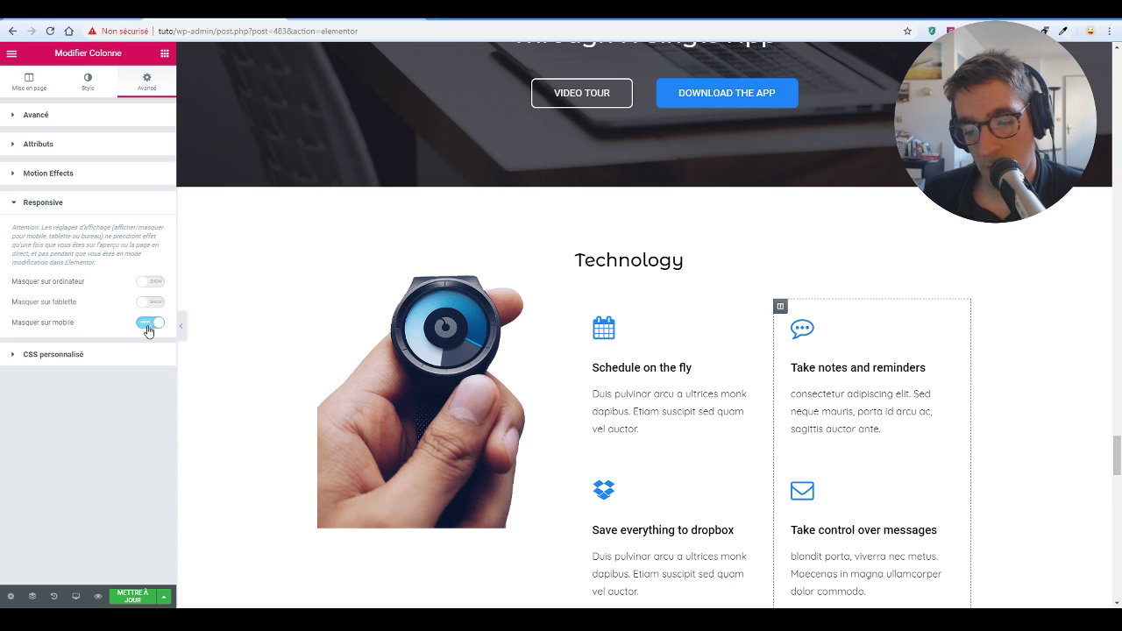
- Preview the Technology section at the Mobile size without the editing panel to check which feature blocks are shown
left_click(76, 597)
left_click(78, 576)
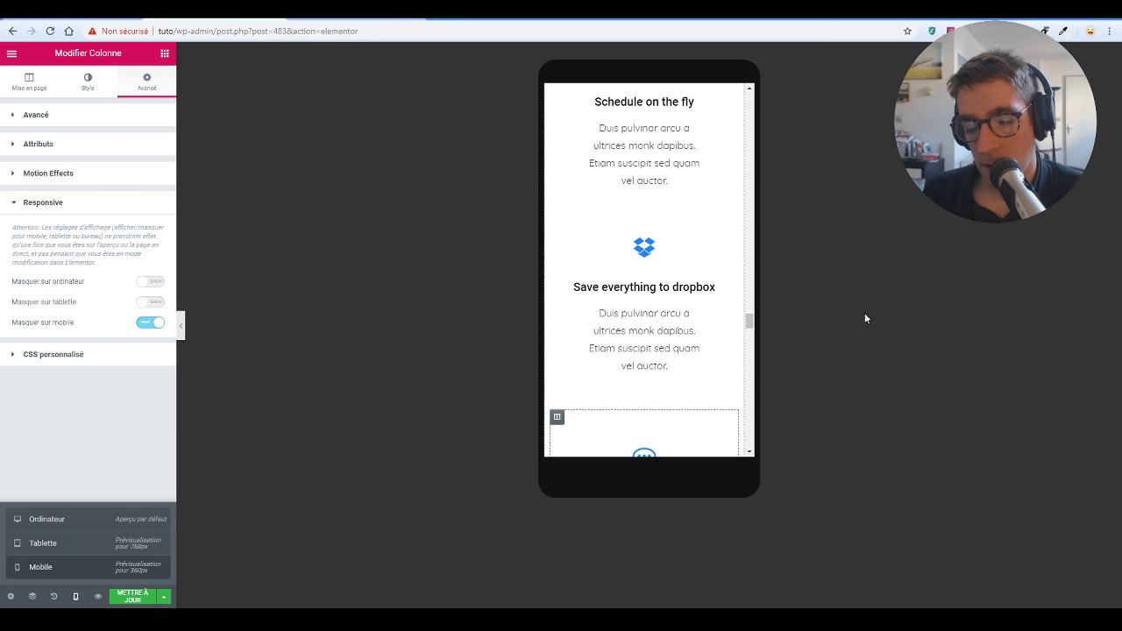
scroll(710, 287, "down", 2)
scroll(706, 285, "up", 5)
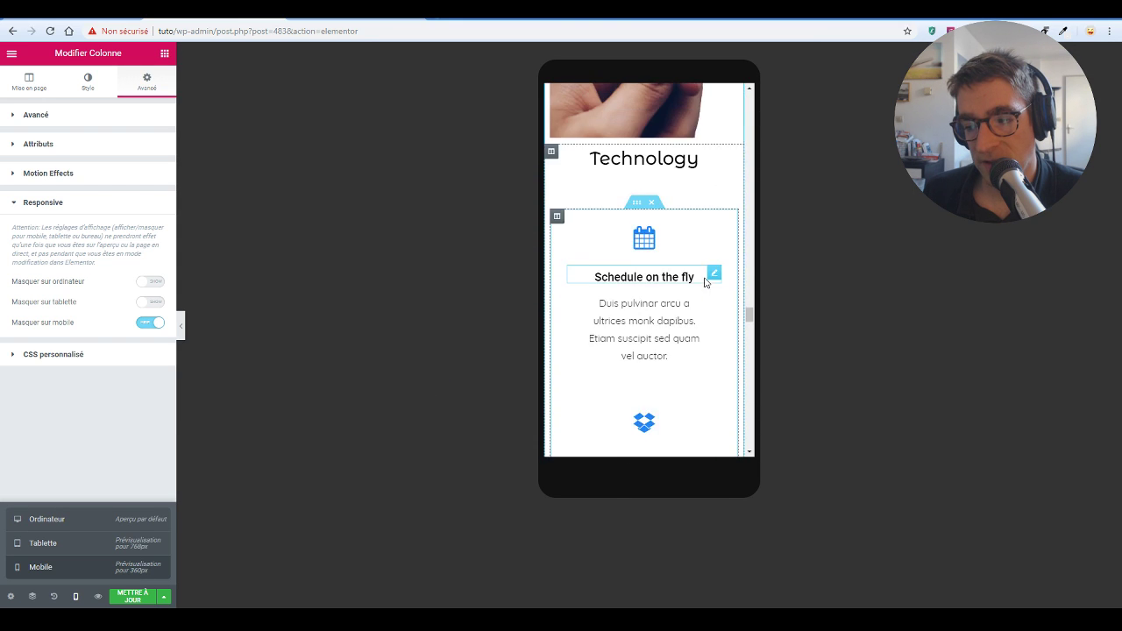
left_click(183, 325)
scroll(613, 325, "down", 5)
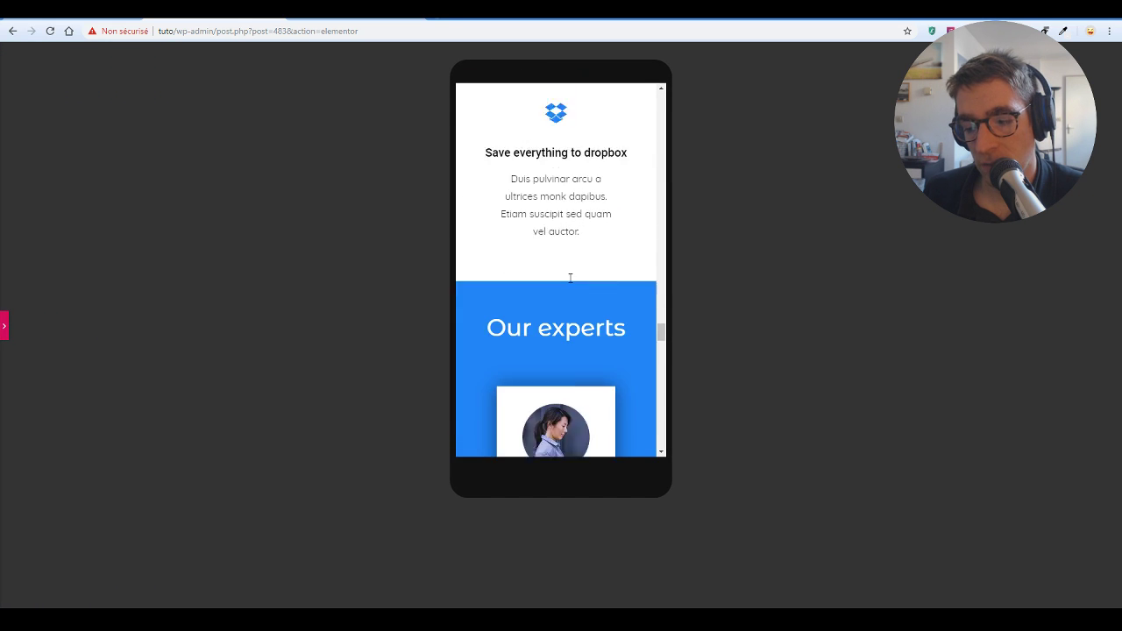
scroll(570, 280, "up", 5)
scroll(574, 263, "down", 2)
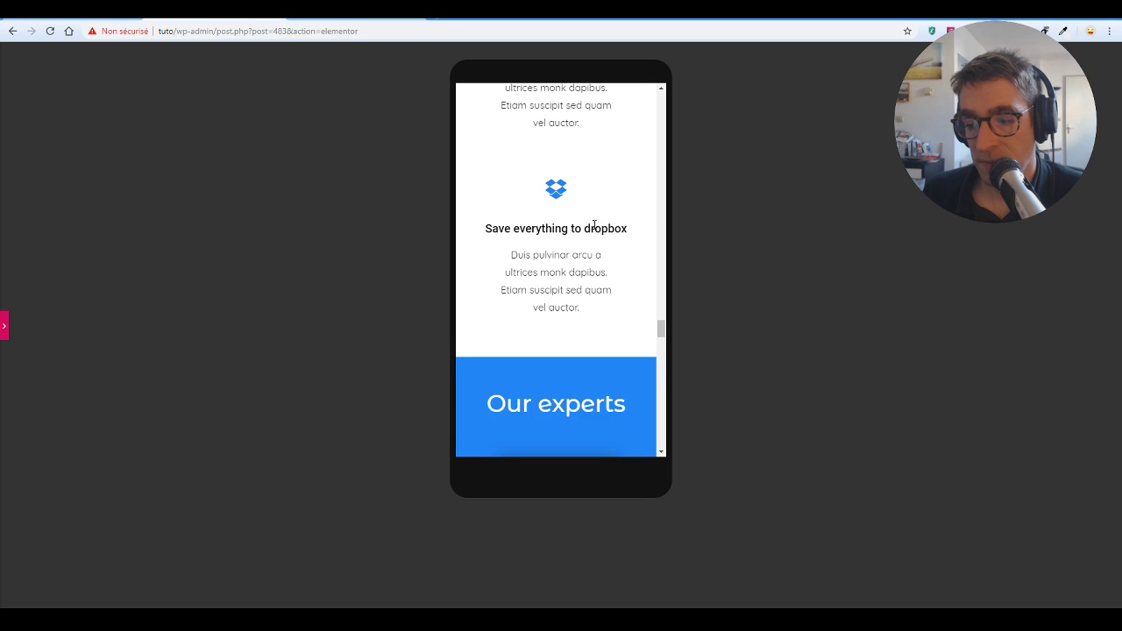
- Bring back the editing panel and return the preview from Mobile to Ordinateur
scroll(578, 239, "up", 1)
scroll(579, 237, "up", 5)
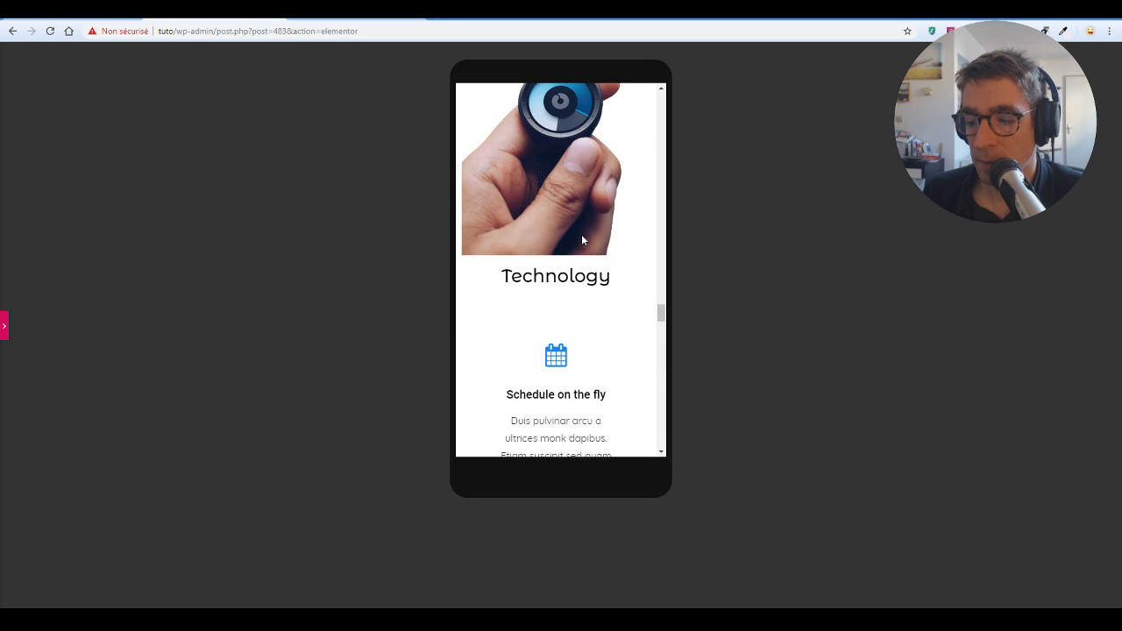
left_click(5, 327)
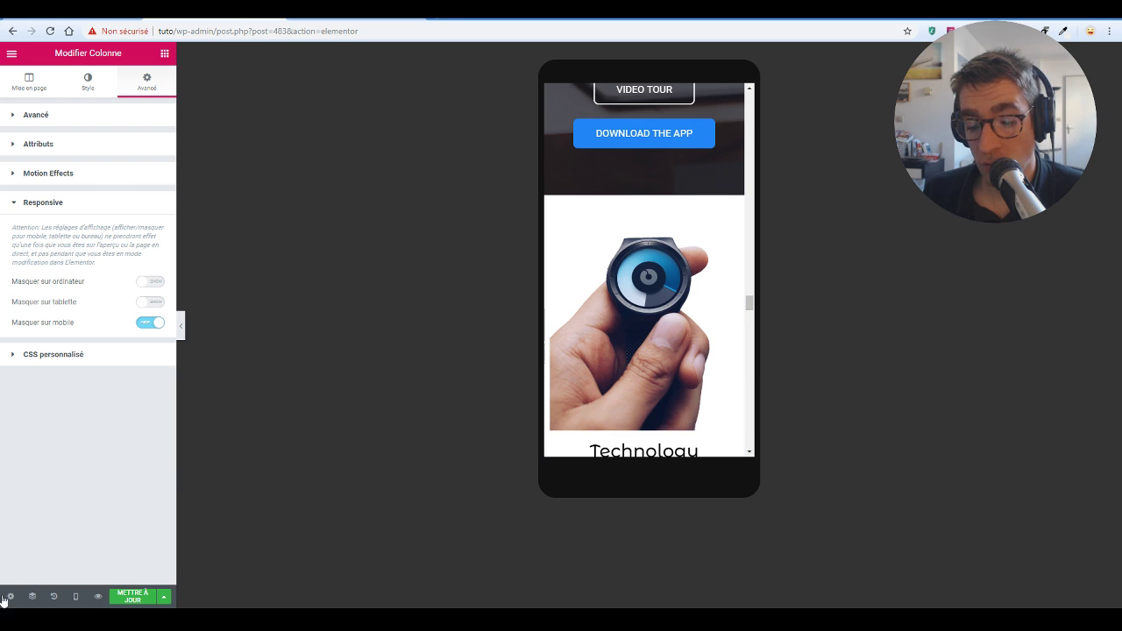
left_click(75, 596)
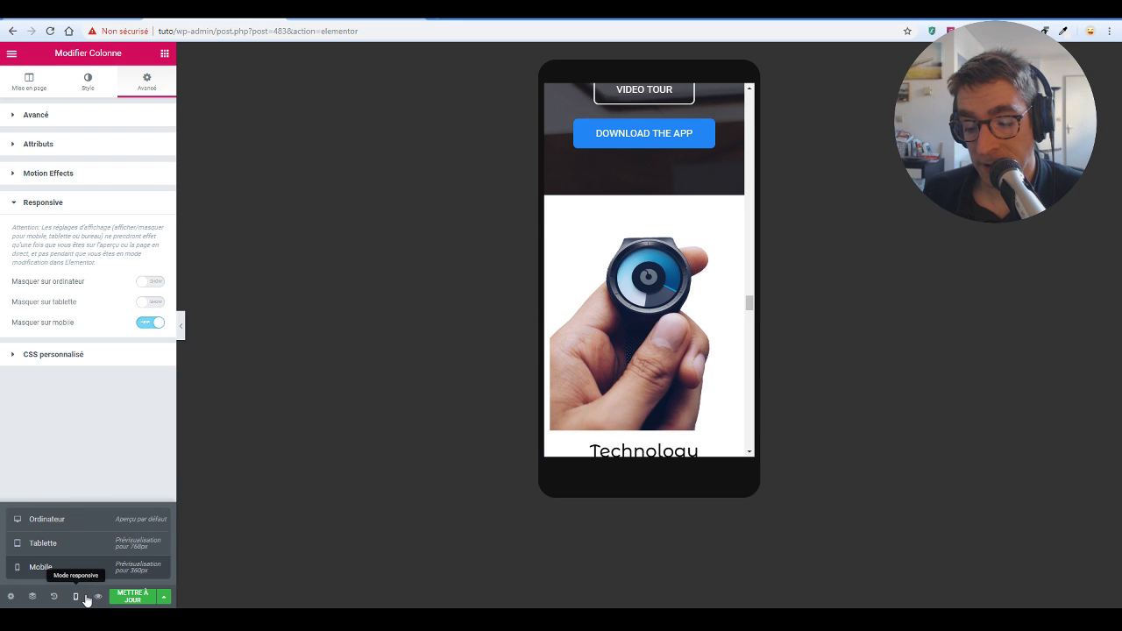
left_click(75, 523)
- Hide the inner column containing "Schedule on the fly" and "Save everything to dropbox" on mobile in its responsive settings
scroll(656, 280, "down", 6)
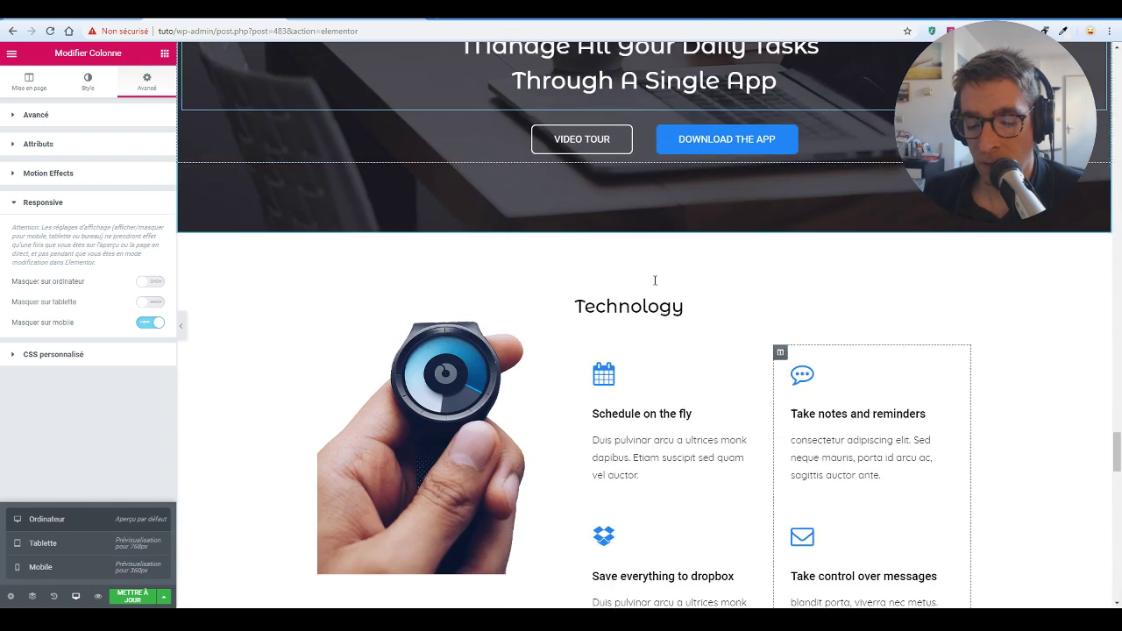
scroll(659, 293, "up", 1)
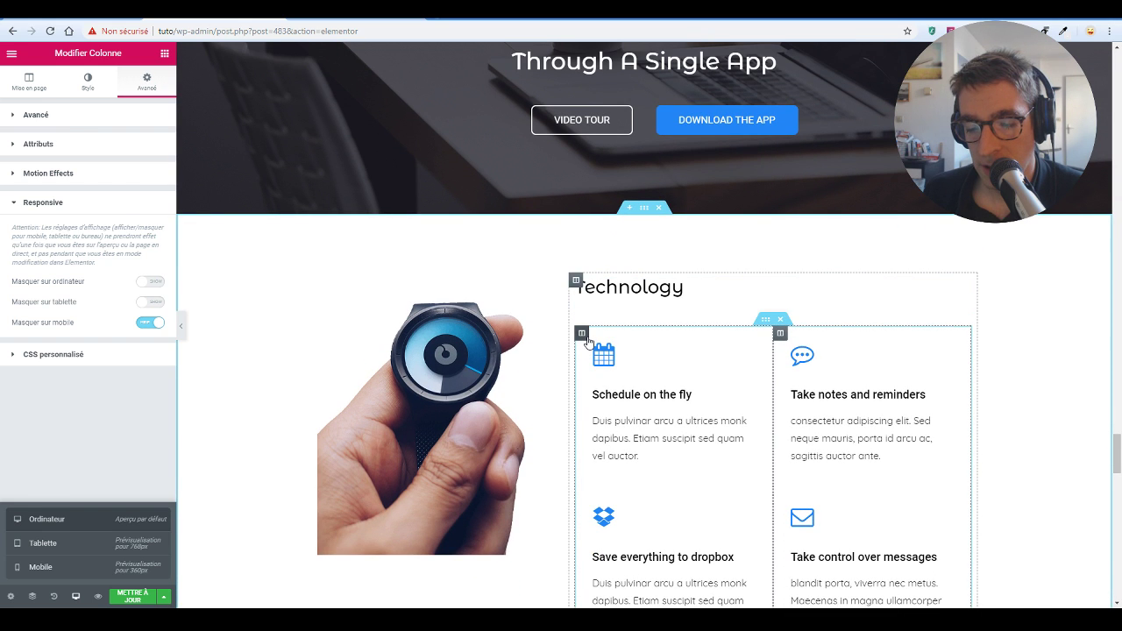
left_click(587, 339)
left_click(147, 82)
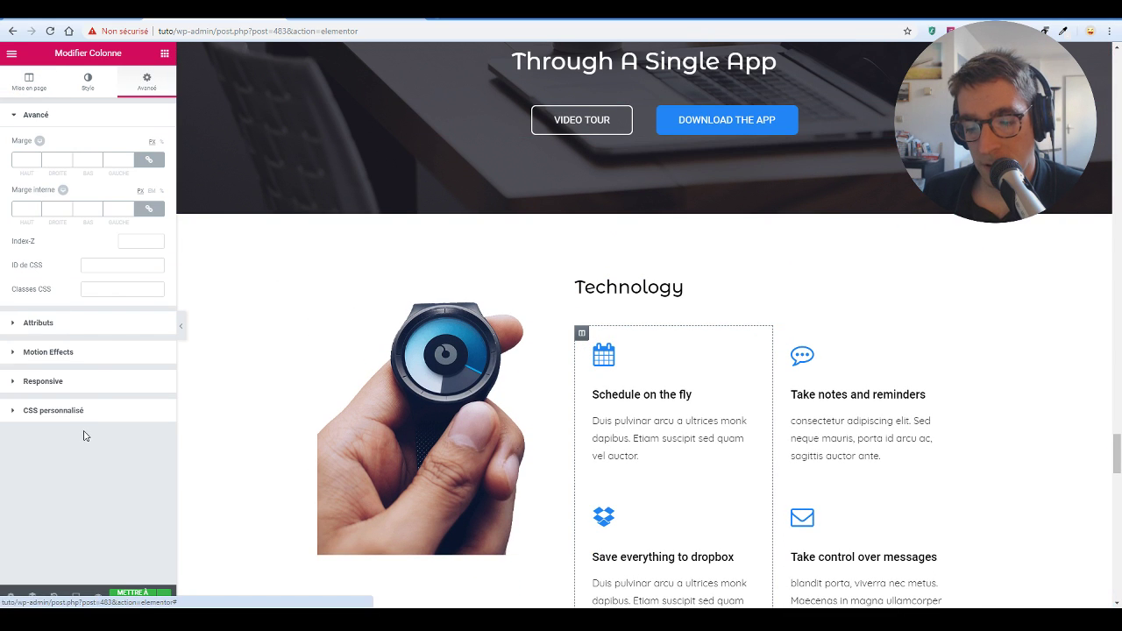
left_click(101, 383)
left_click(152, 324)
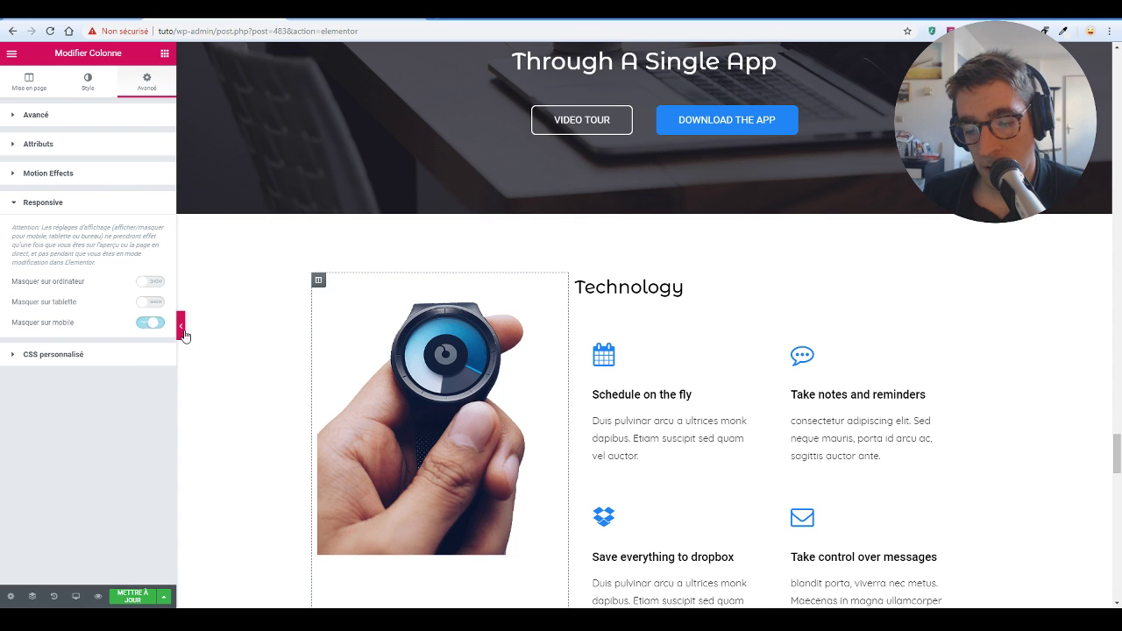
- Switch the preview to Mobile without the editing panel and check the Technology section's image, heading and feature blocks
left_click(98, 597)
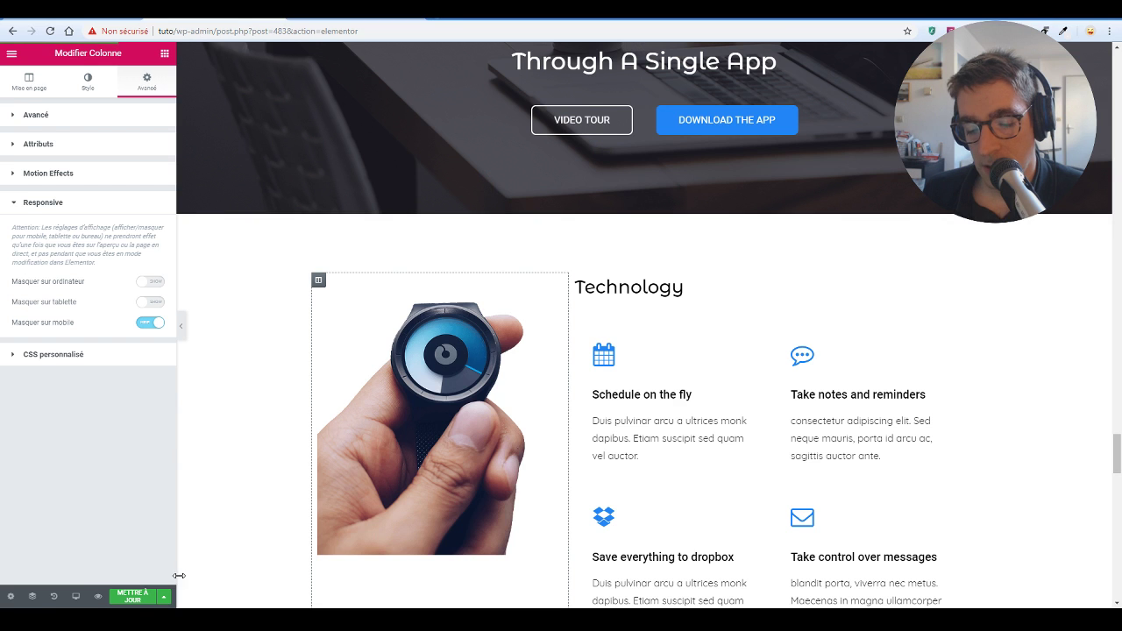
left_click(78, 595)
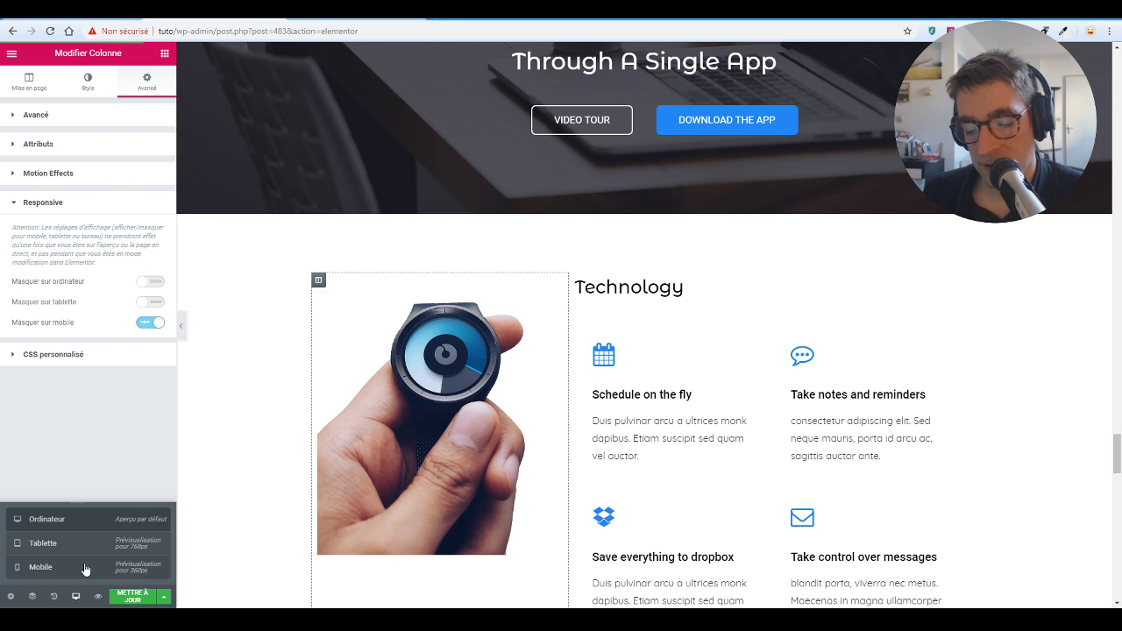
left_click(112, 565)
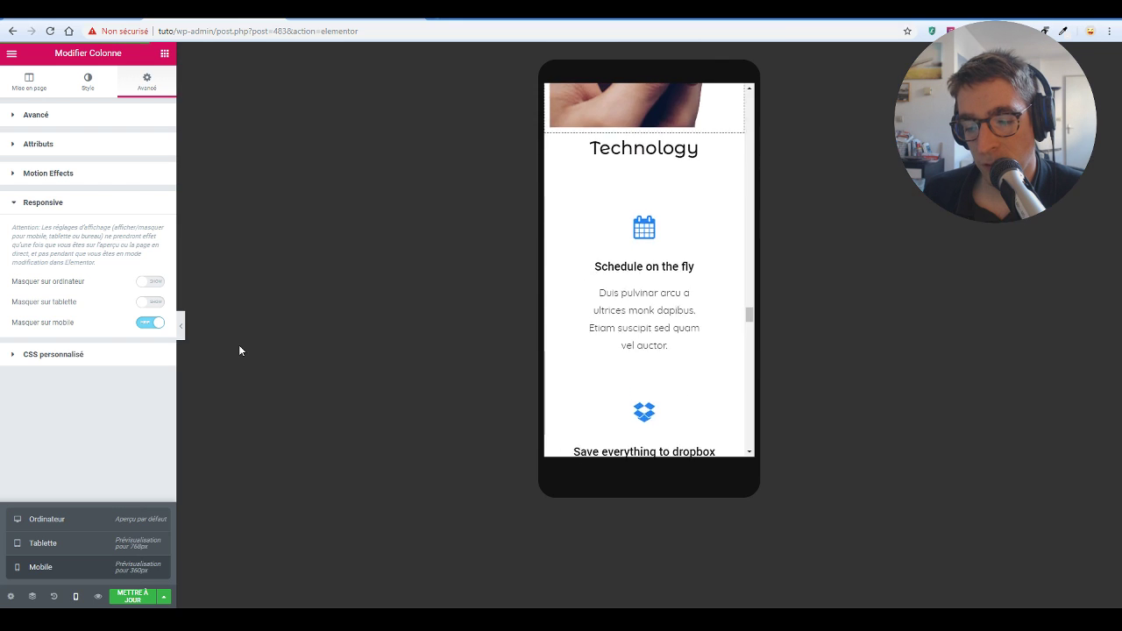
left_click(181, 326)
scroll(593, 268, "down", 10)
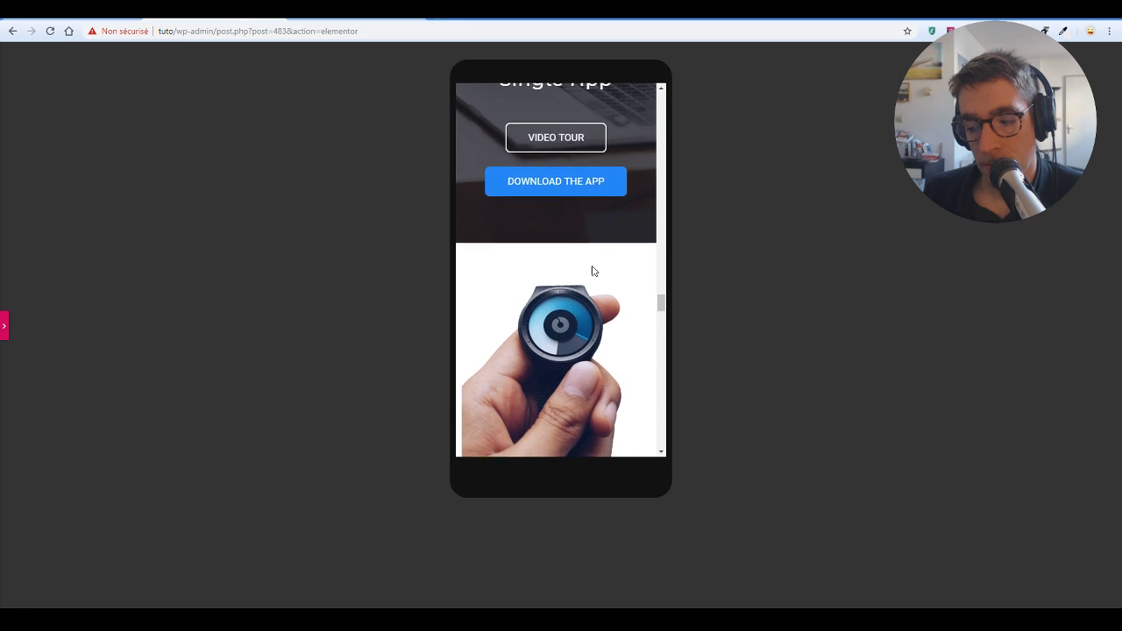
scroll(561, 244, "up", 3)
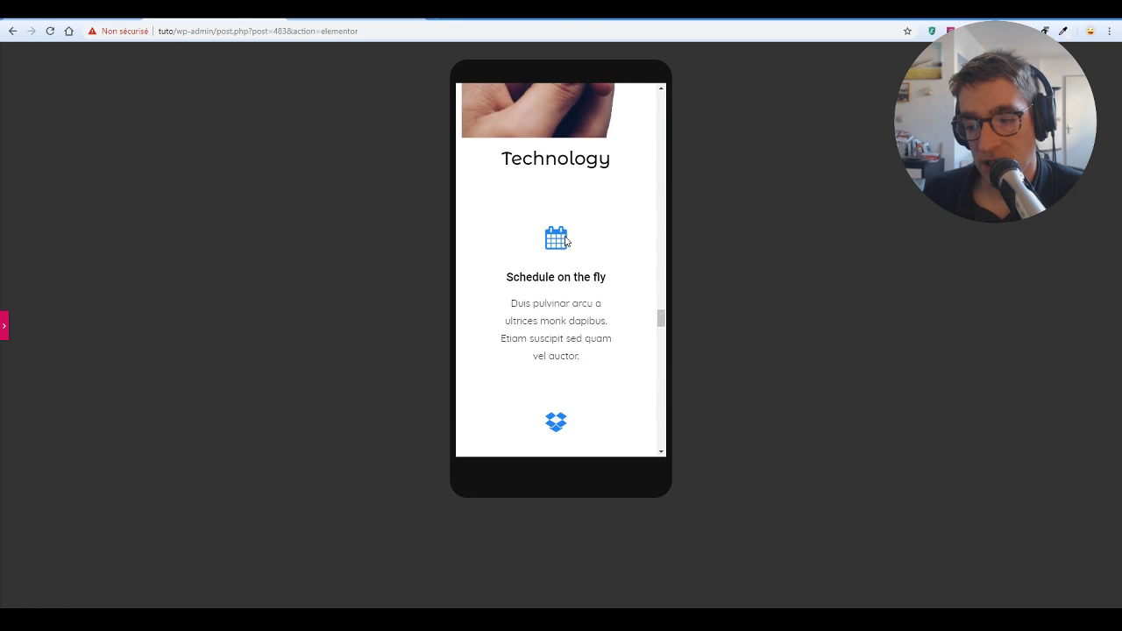
scroll(581, 250, "up", 5)
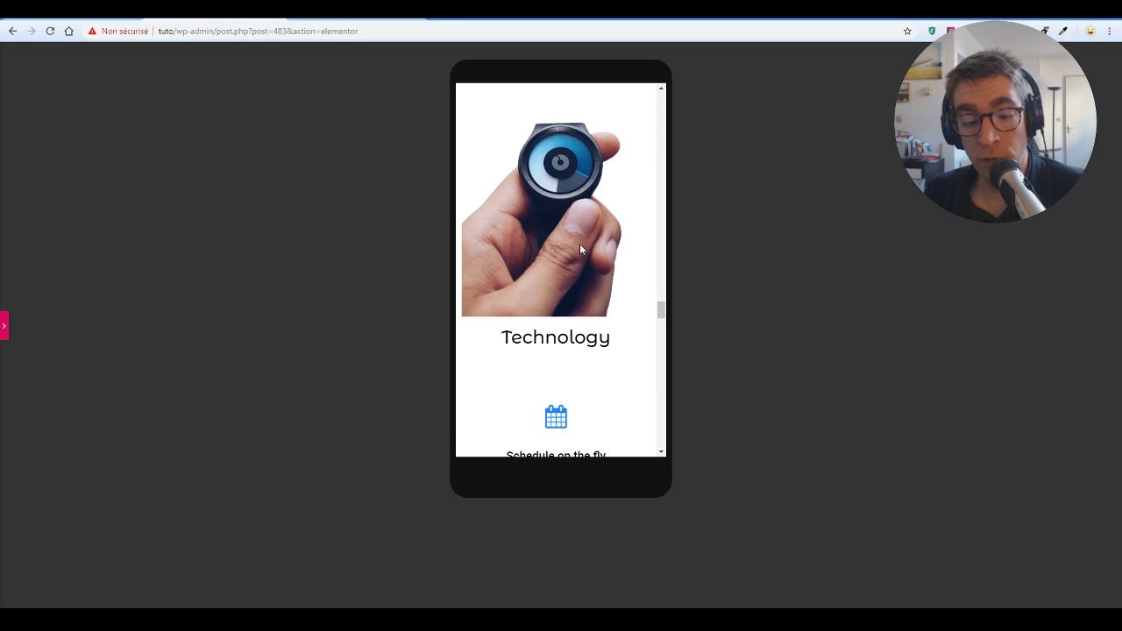
scroll(455, 283, "down", 8)
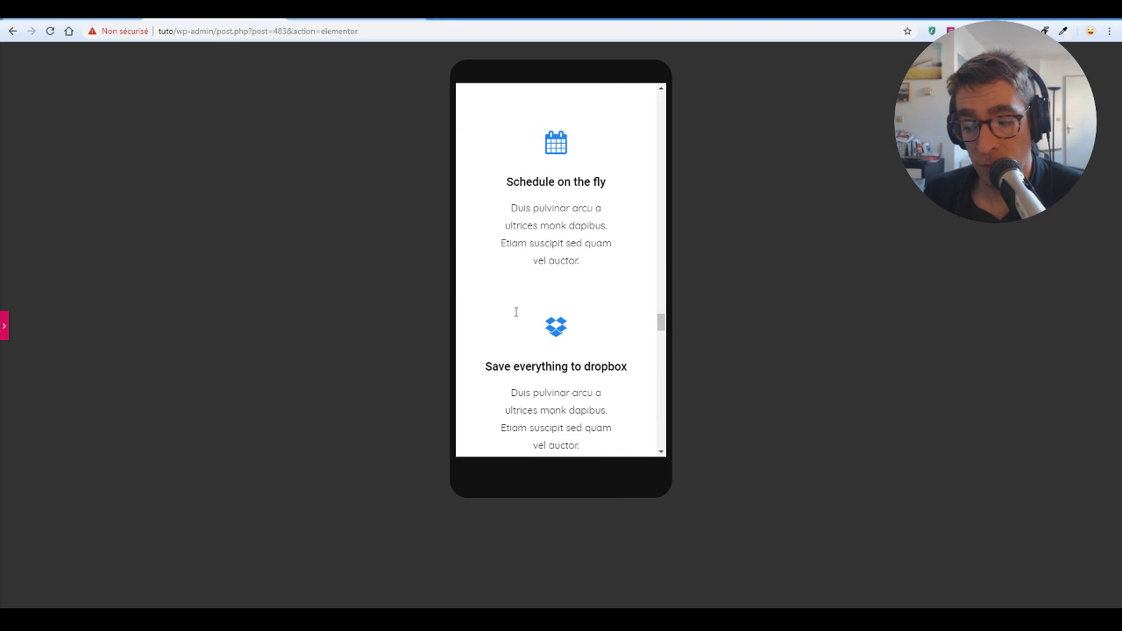
- Compare the Technology feature blocks in the Mobile preview with the editing panel shown and with it hidden
left_click(5, 325)
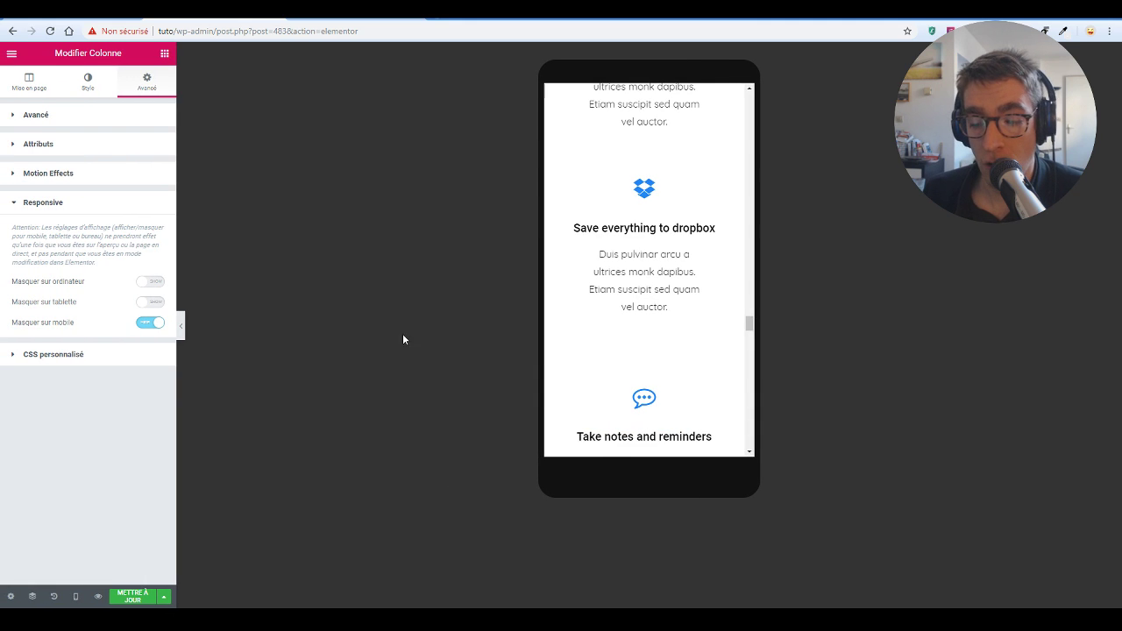
scroll(566, 302, "down", 2)
scroll(611, 289, "down", 2)
scroll(625, 290, "up", 3)
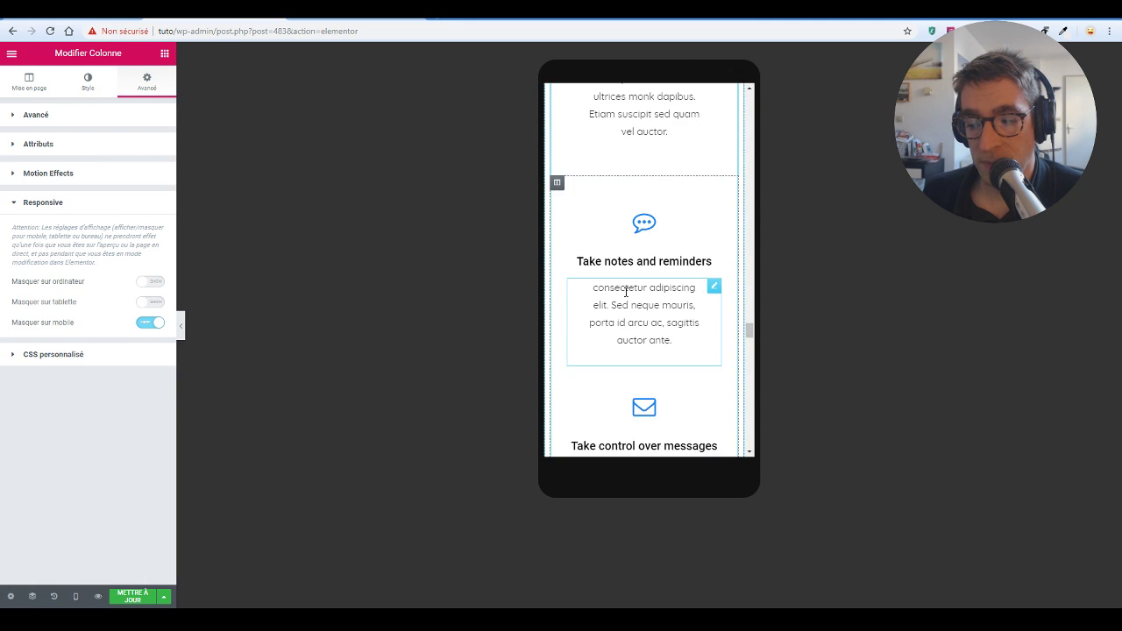
scroll(623, 290, "down", 1)
scroll(589, 300, "up", 4)
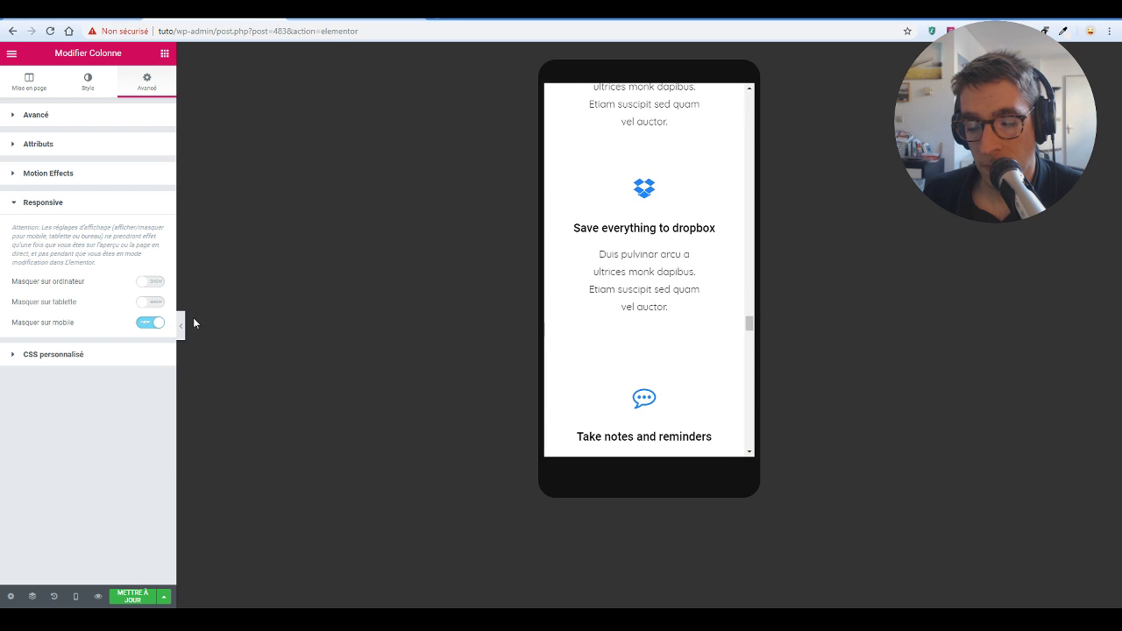
scroll(643, 391, "down", 4)
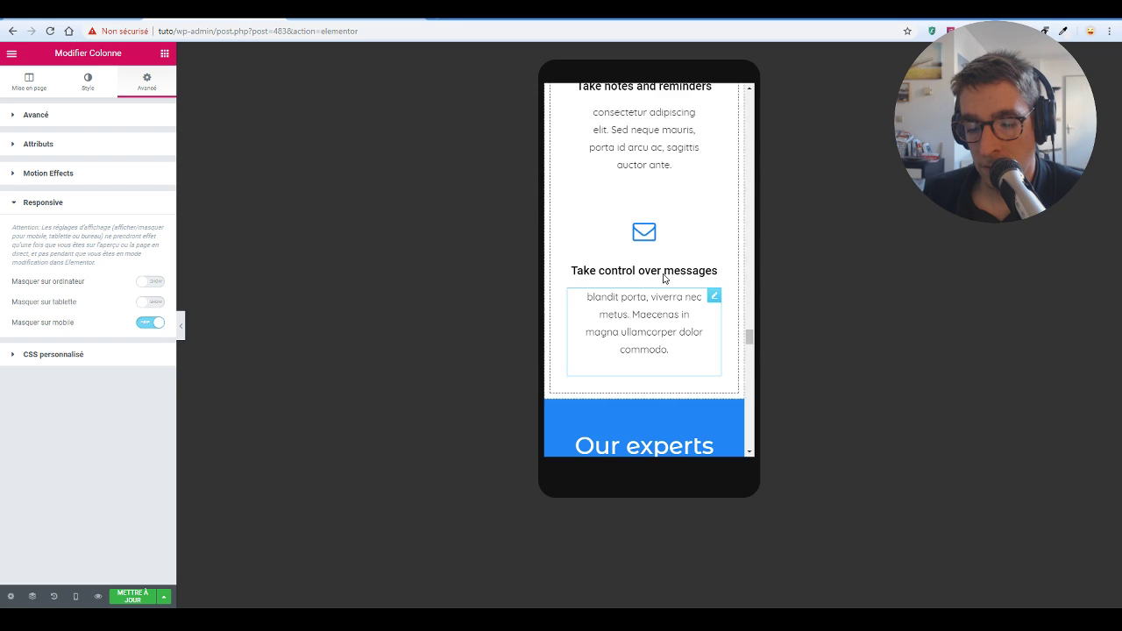
left_click(181, 326)
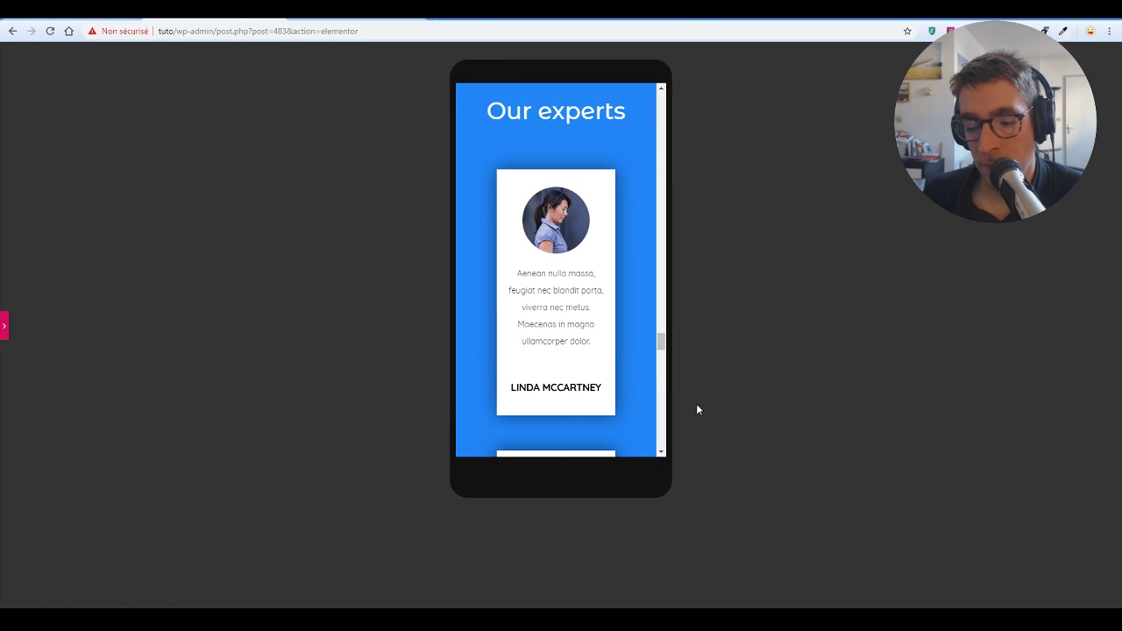
scroll(592, 298, "up", 3)
scroll(591, 297, "up", 5)
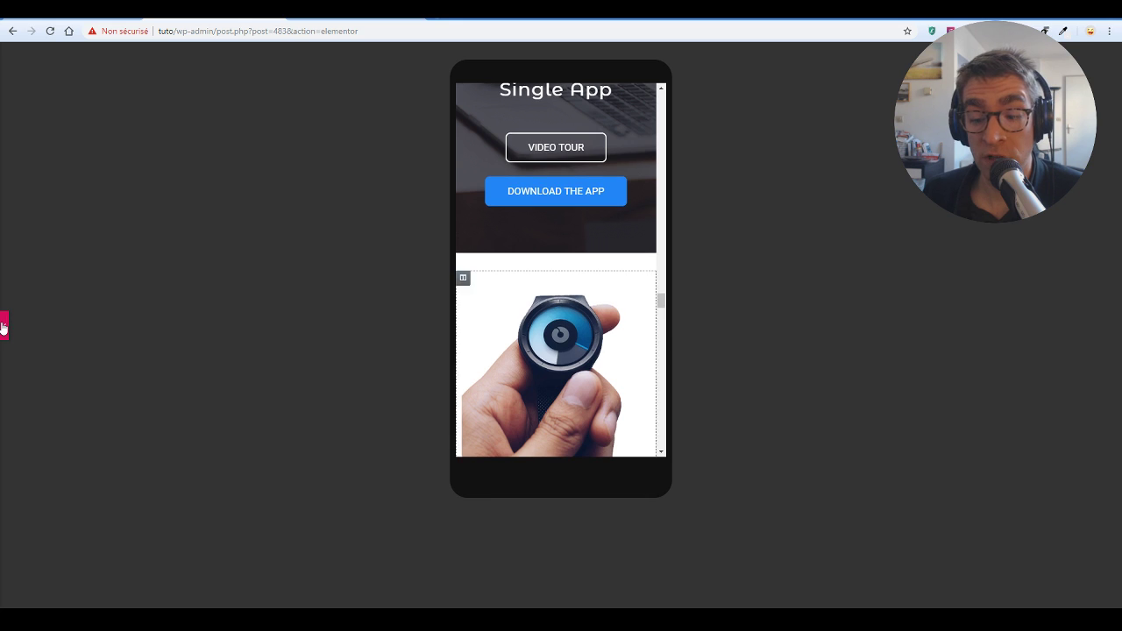
- Show the editing panel again and set the preview back to the Ordinateur size
left_click(4, 327)
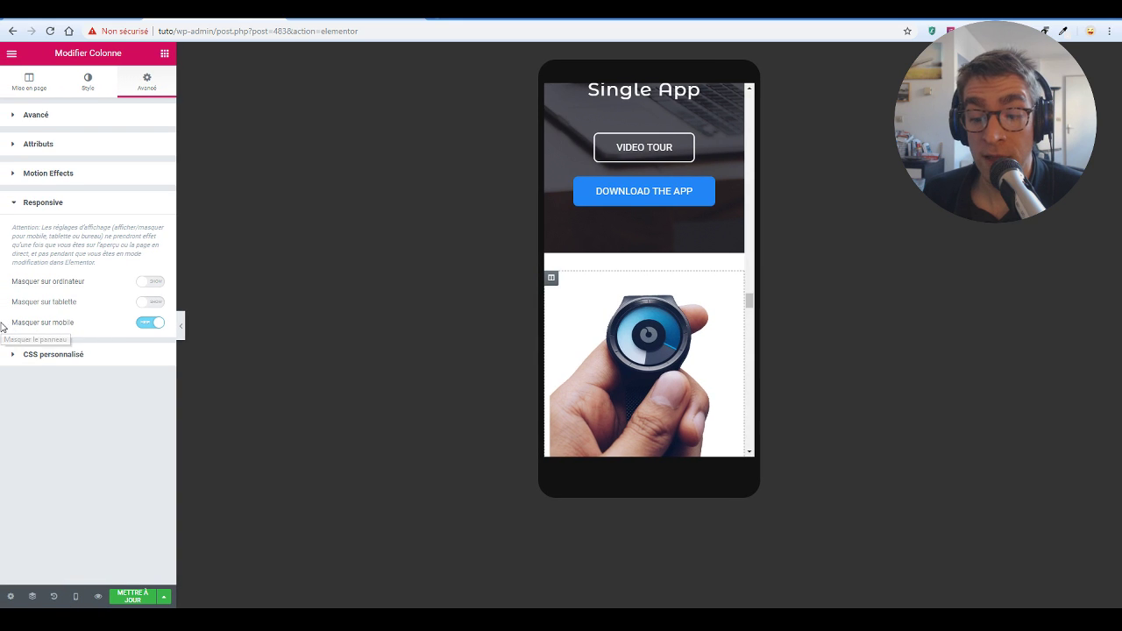
left_click(75, 596)
left_click(77, 522)
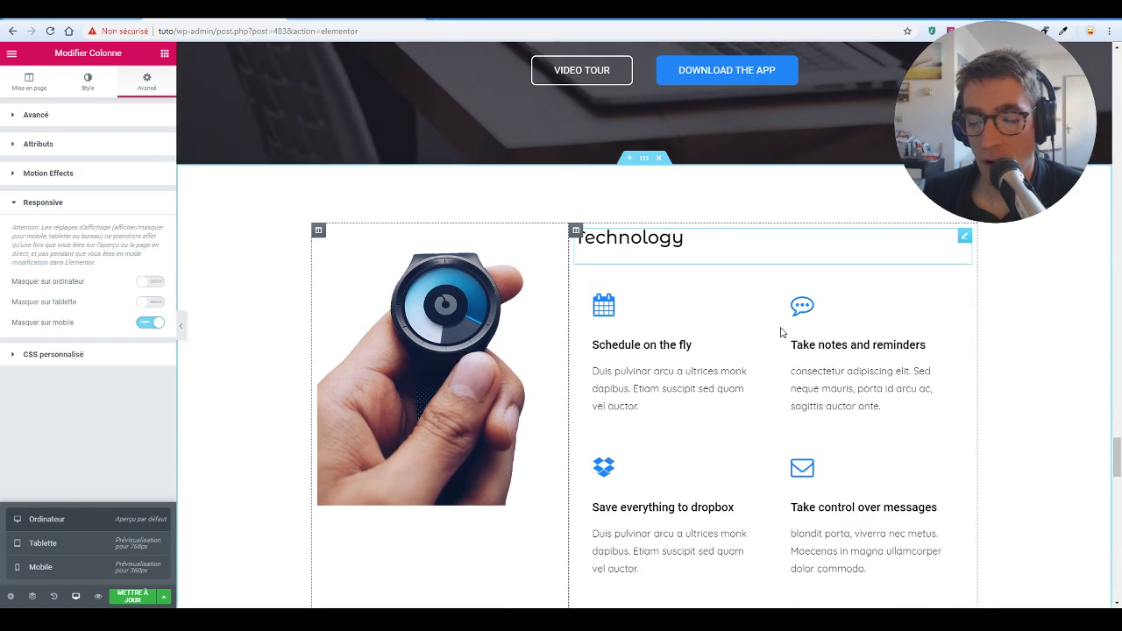
- Look through the page's desktop layout, from the footer up to the reviews and sponsors, ending at the "Manage All Your Daily Tasks" buttons
scroll(748, 331, "down", 12)
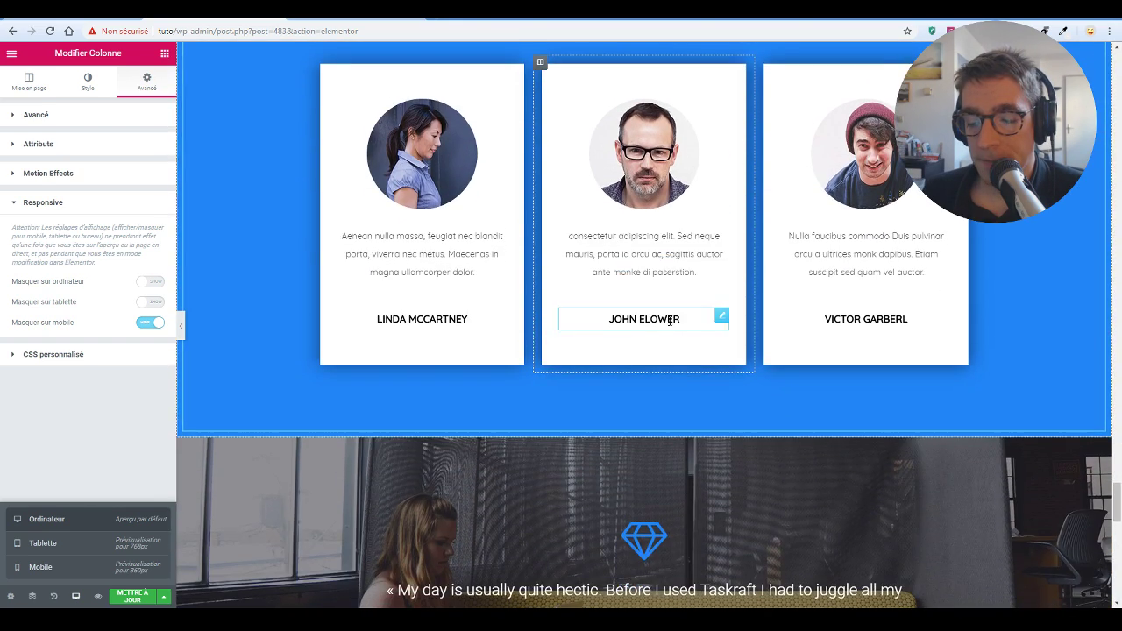
scroll(644, 337, "down", 9)
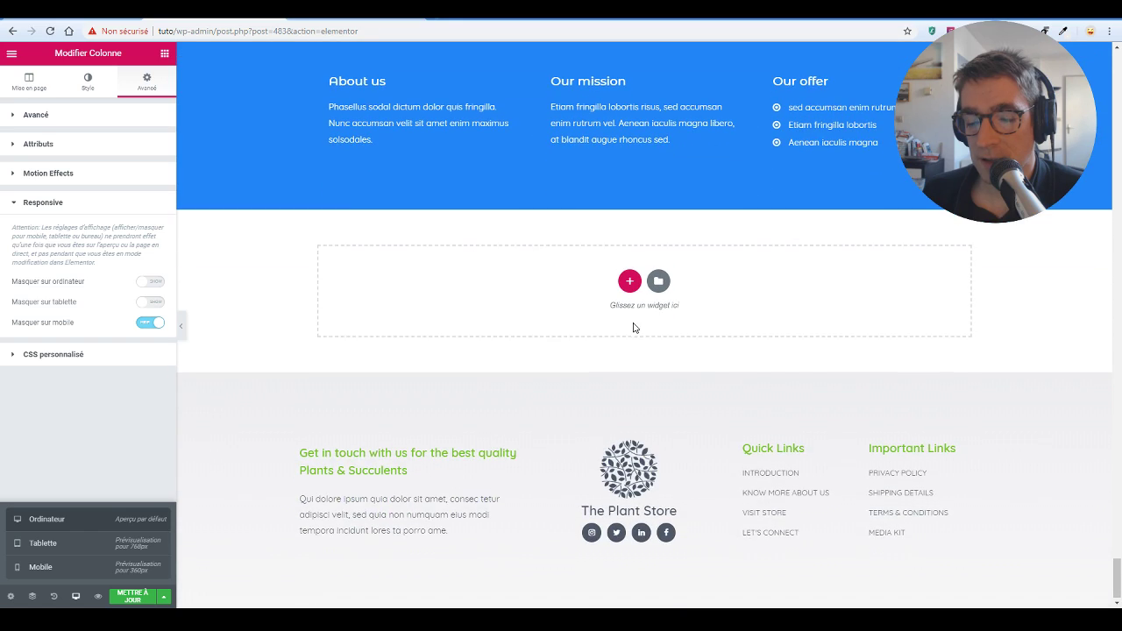
scroll(634, 323, "up", 15)
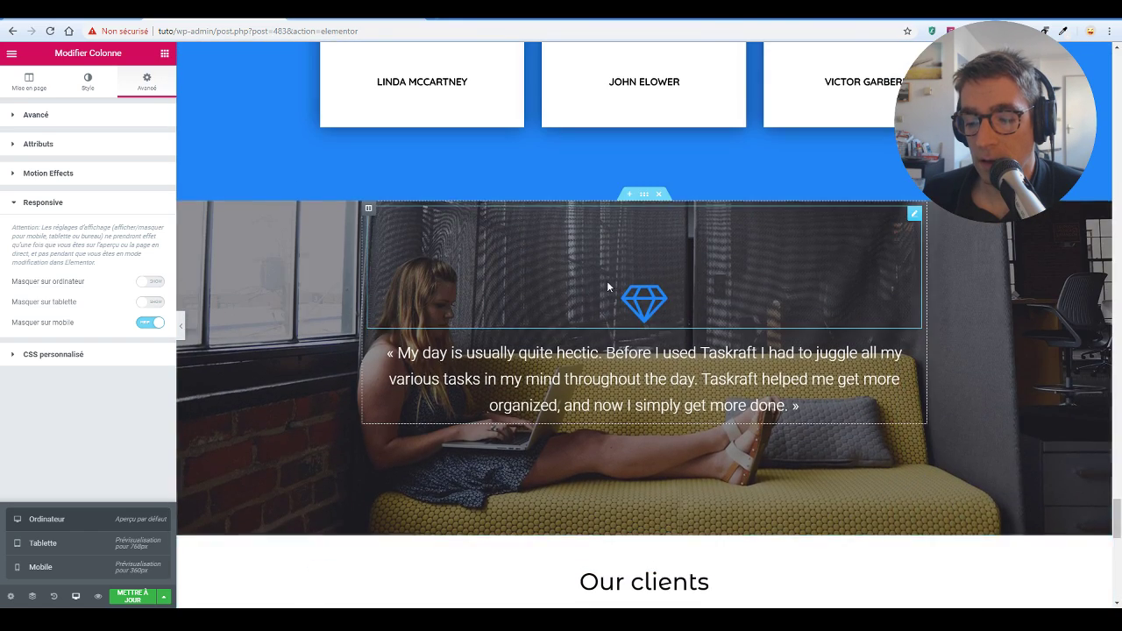
scroll(607, 287, "up", 7)
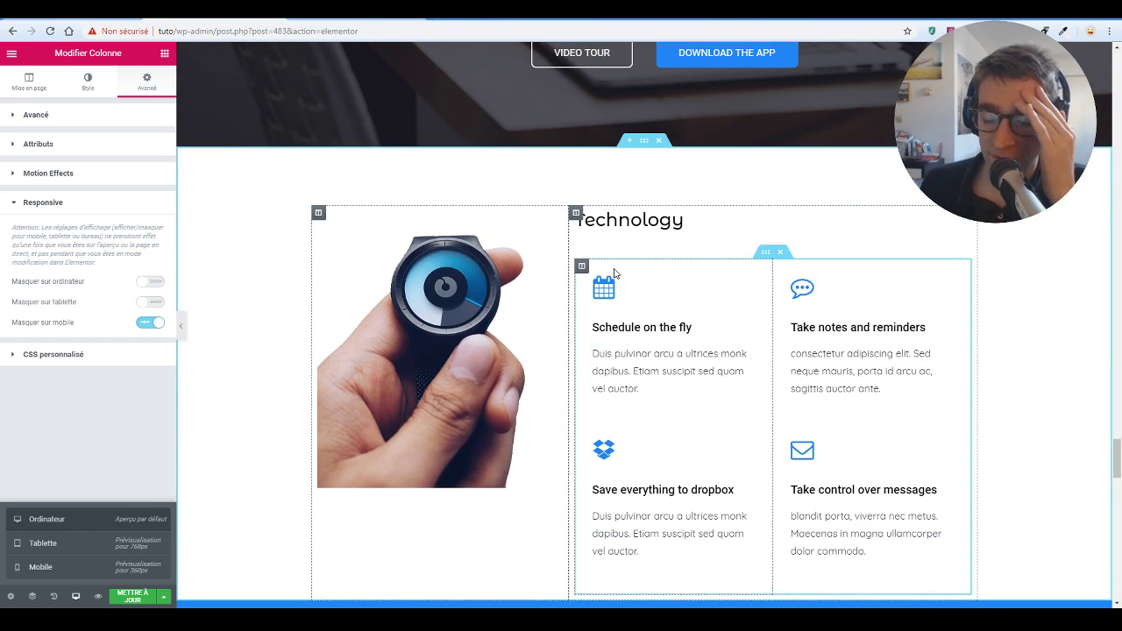
scroll(615, 268, "down", 1)
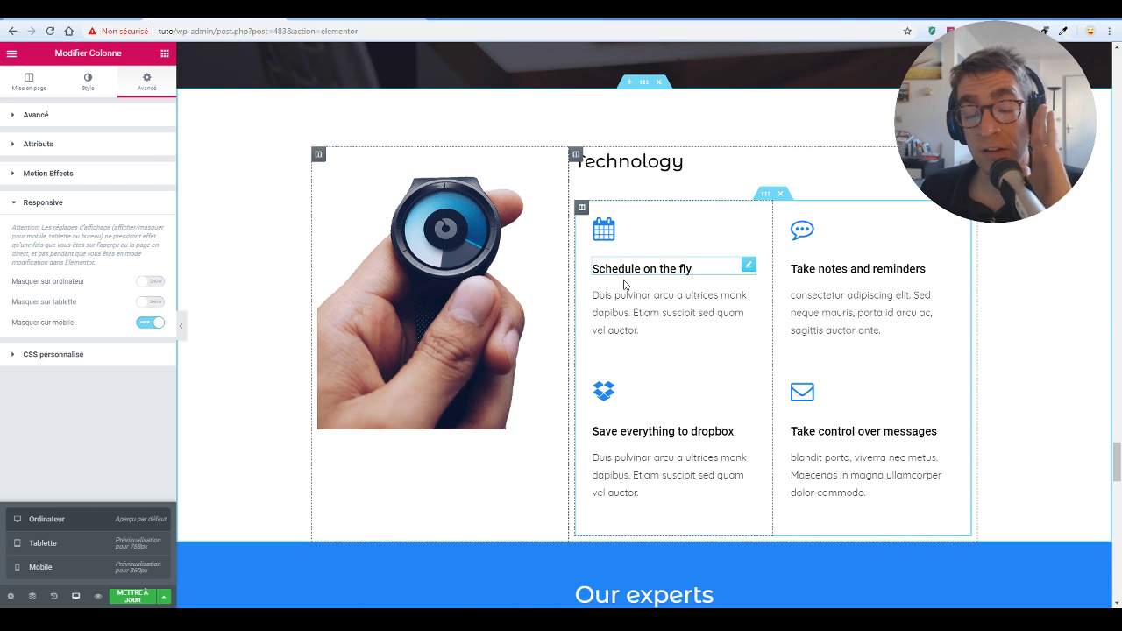
scroll(631, 277, "up", 8)
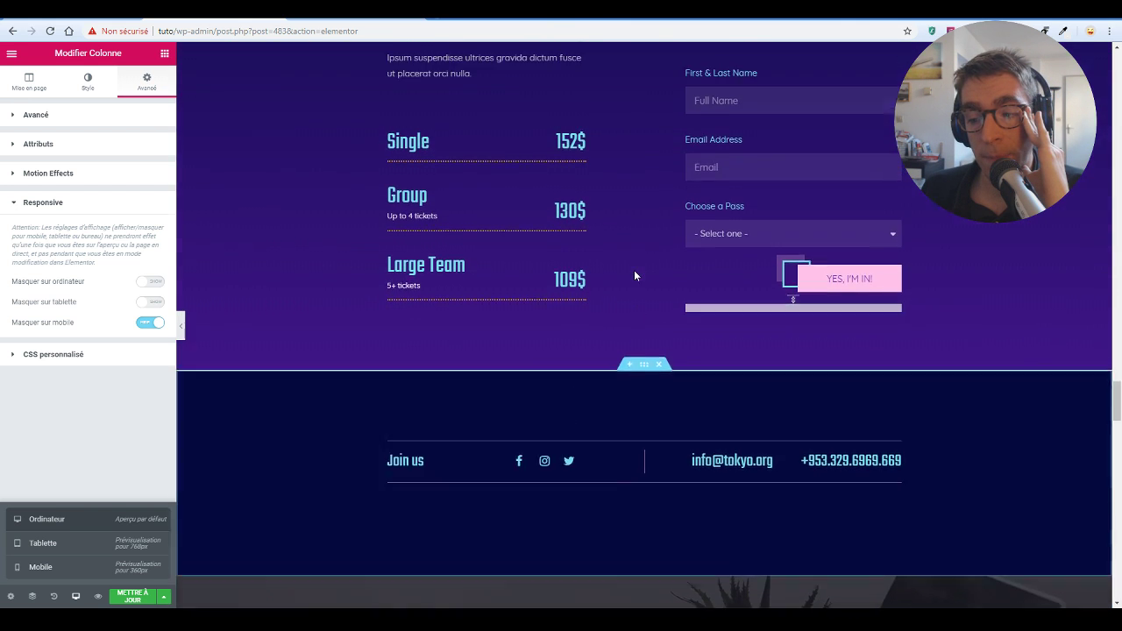
scroll(635, 275, "up", 10)
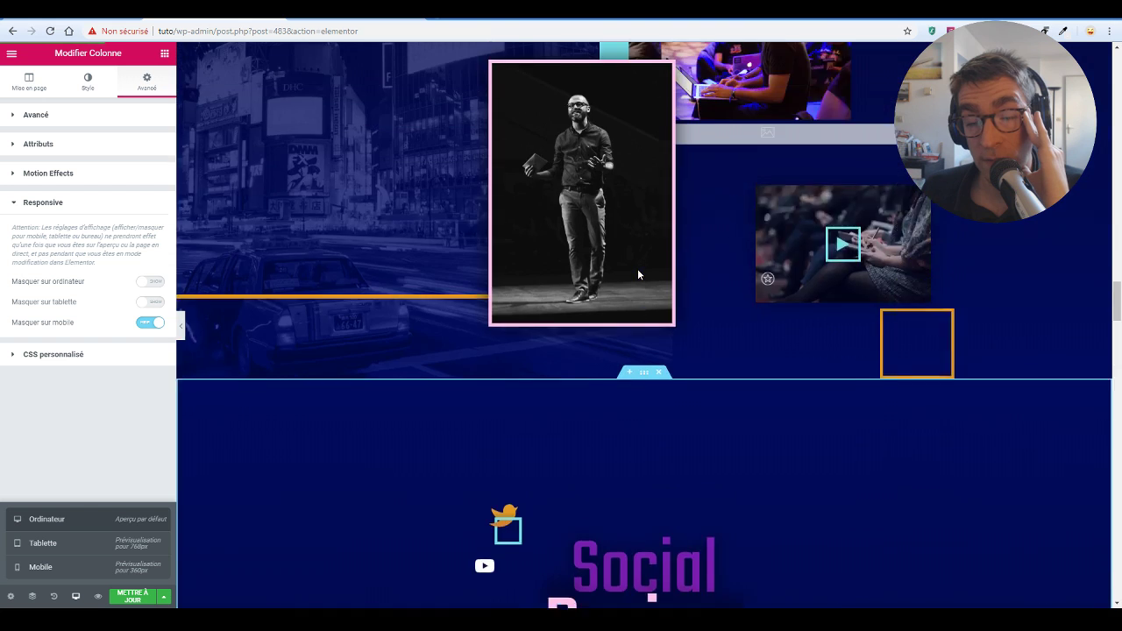
scroll(637, 275, "down", 8)
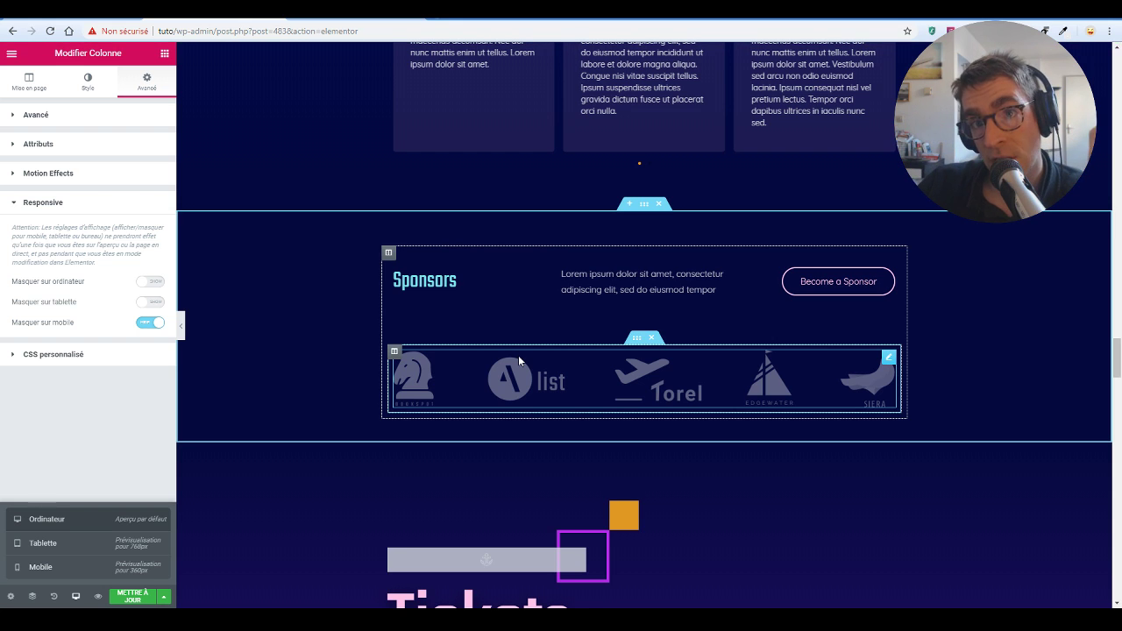
scroll(531, 205, "down", 3)
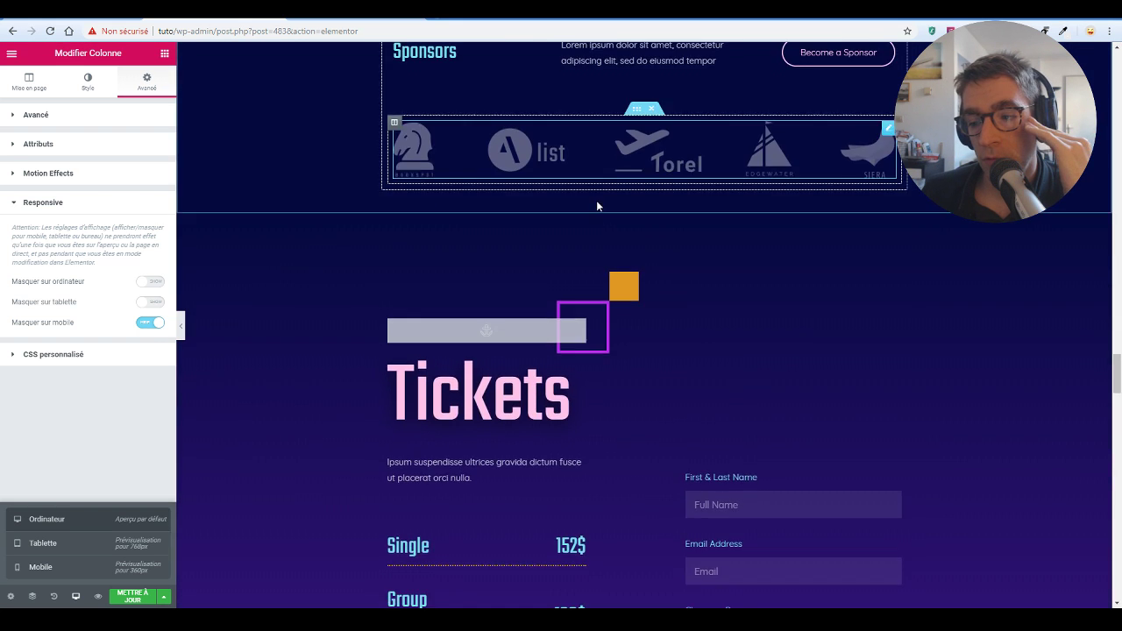
scroll(601, 219, "up", 4)
scroll(602, 225, "up", 2)
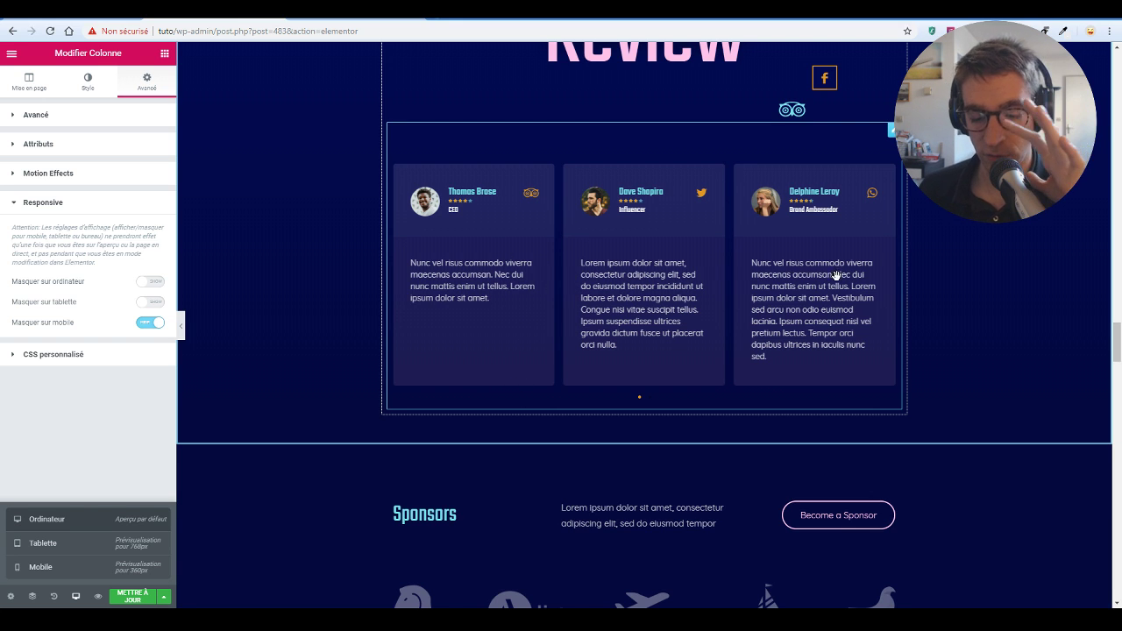
scroll(633, 319, "down", 15)
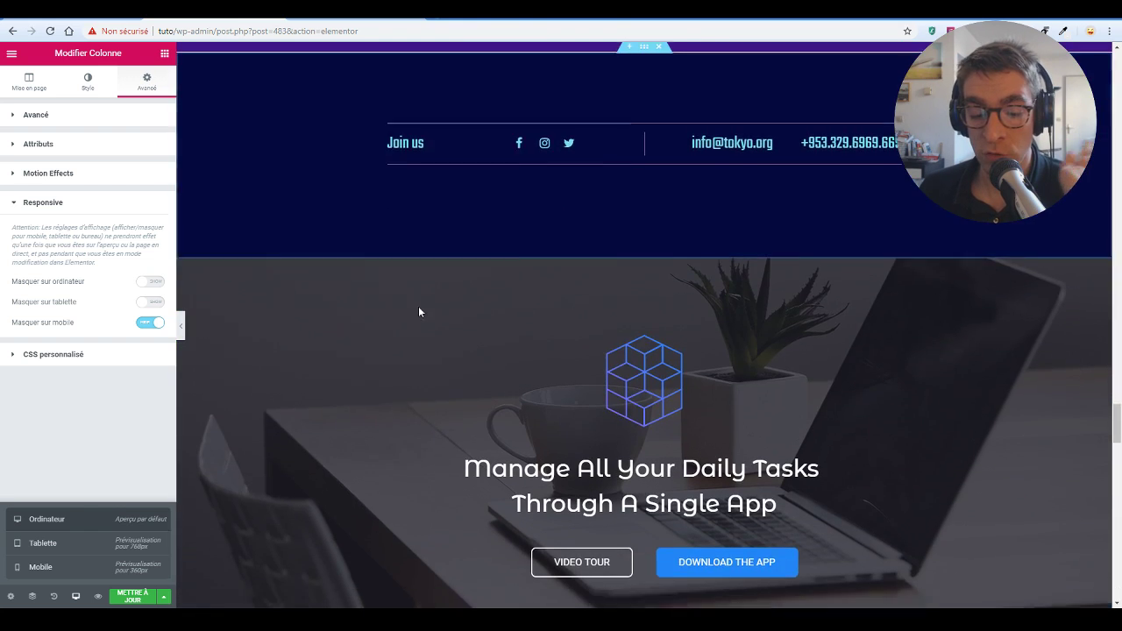
scroll(634, 312, "down", 6)
scroll(689, 318, "up", 6)
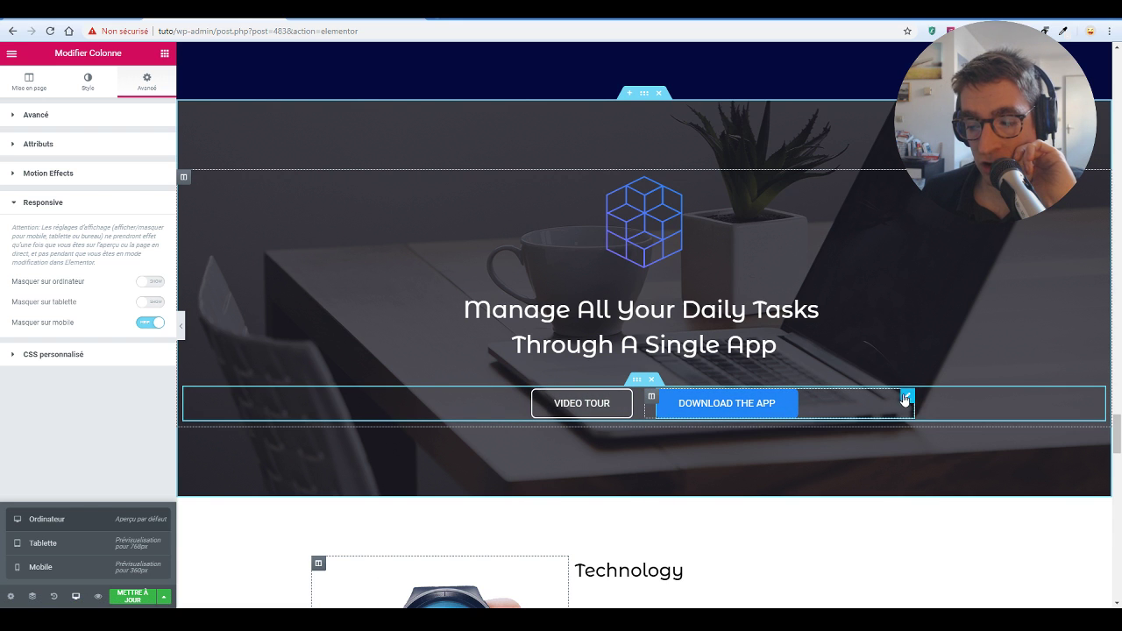
left_click_drag(905, 399, 775, 390)
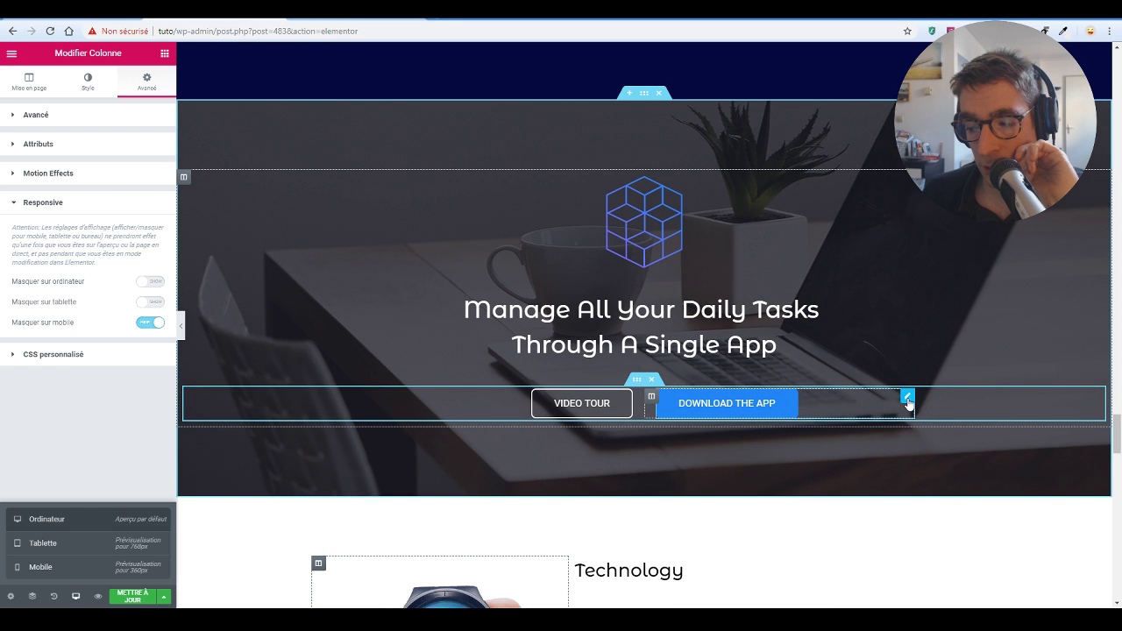
- Move the "Download the app" button into the column below "Video tour" and delete the emptied column
left_click_drag(908, 402, 529, 424)
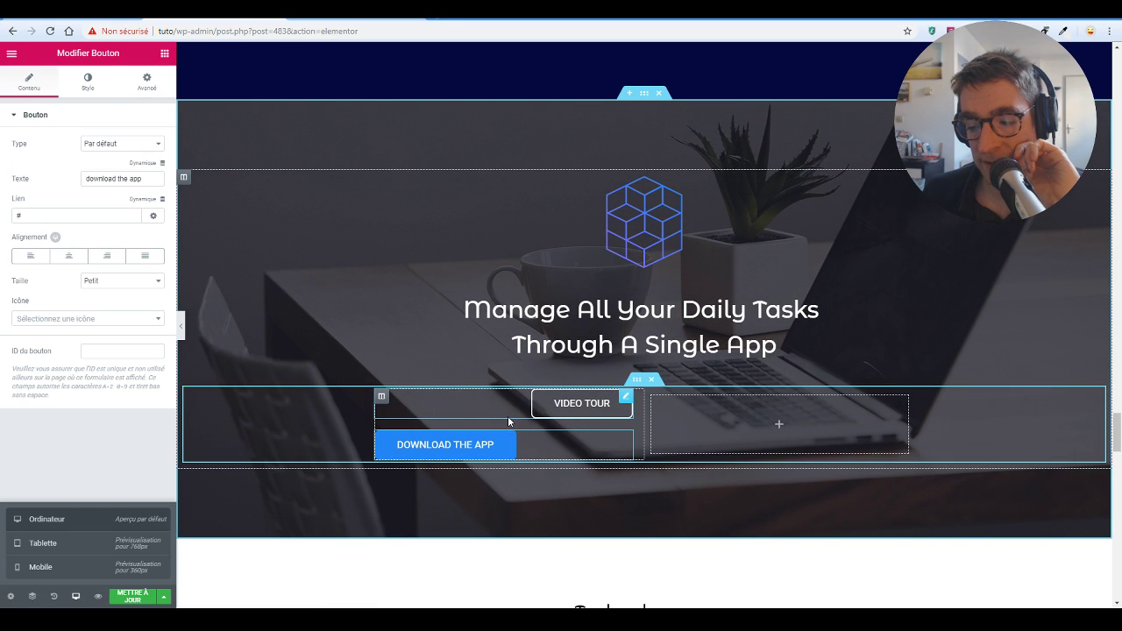
right_click(658, 406)
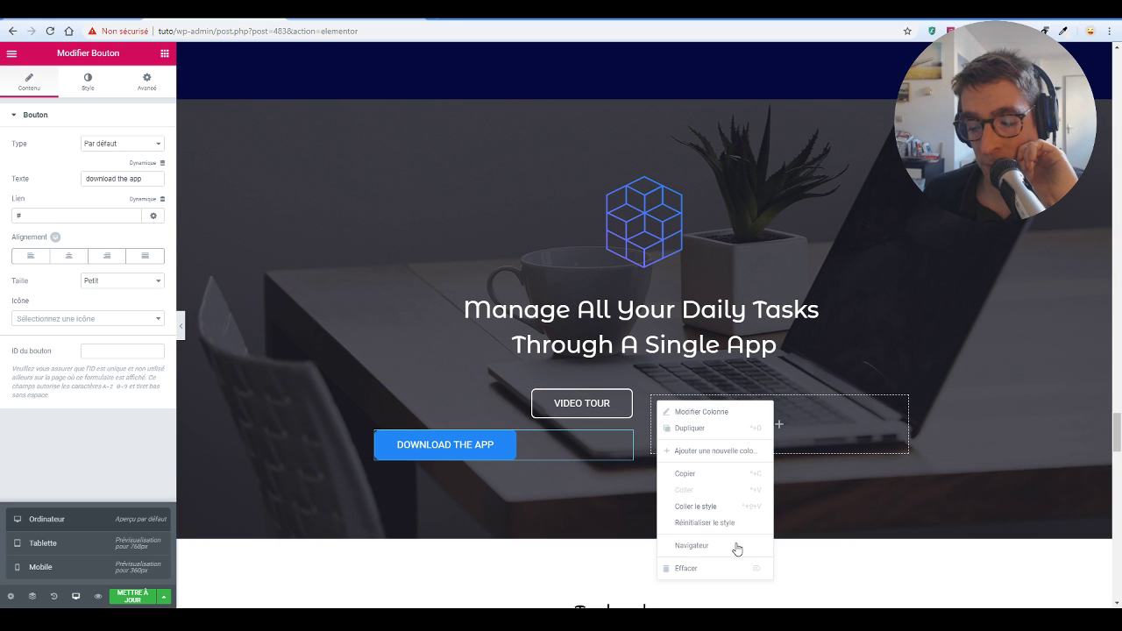
left_click(716, 569)
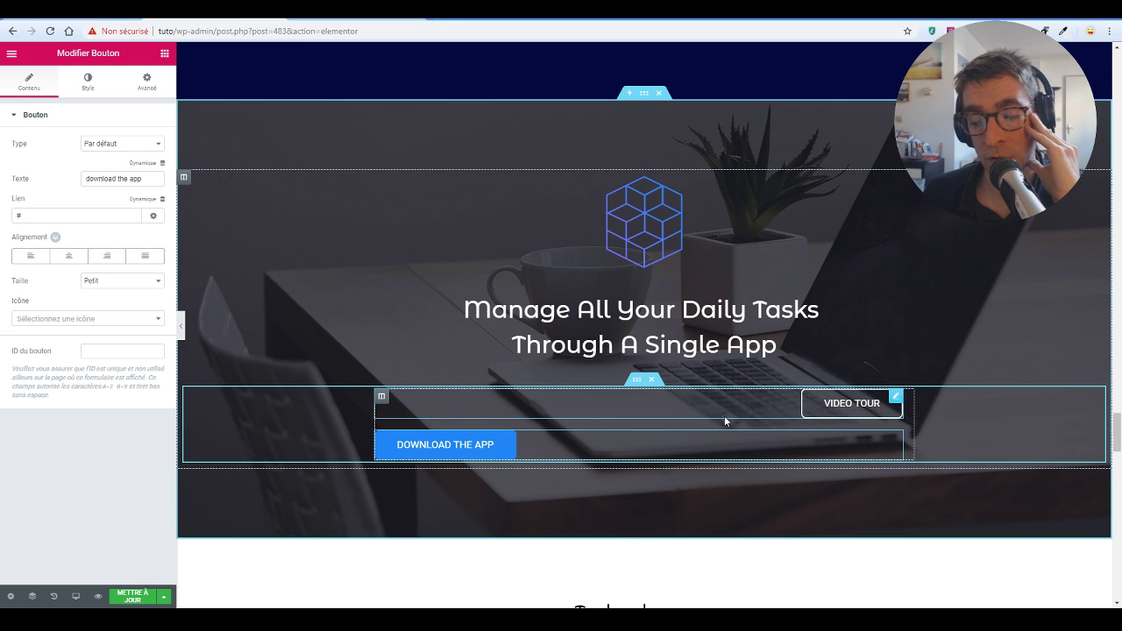
- Set the "Video tour" button's custom positioning width to En ligne (auto)
left_click(894, 400)
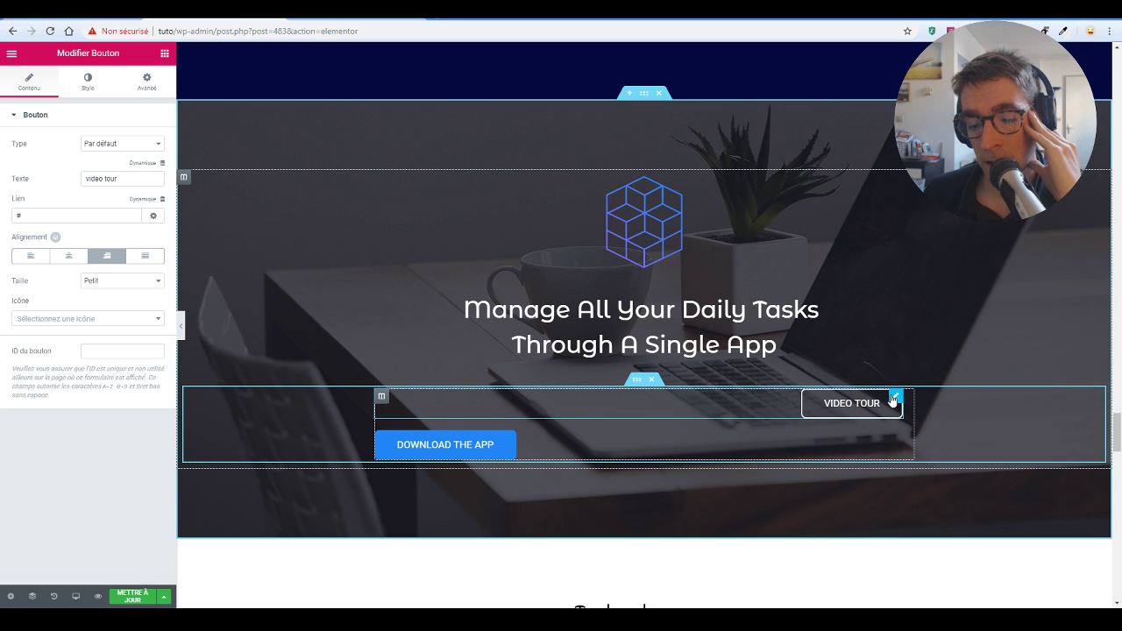
left_click(146, 84)
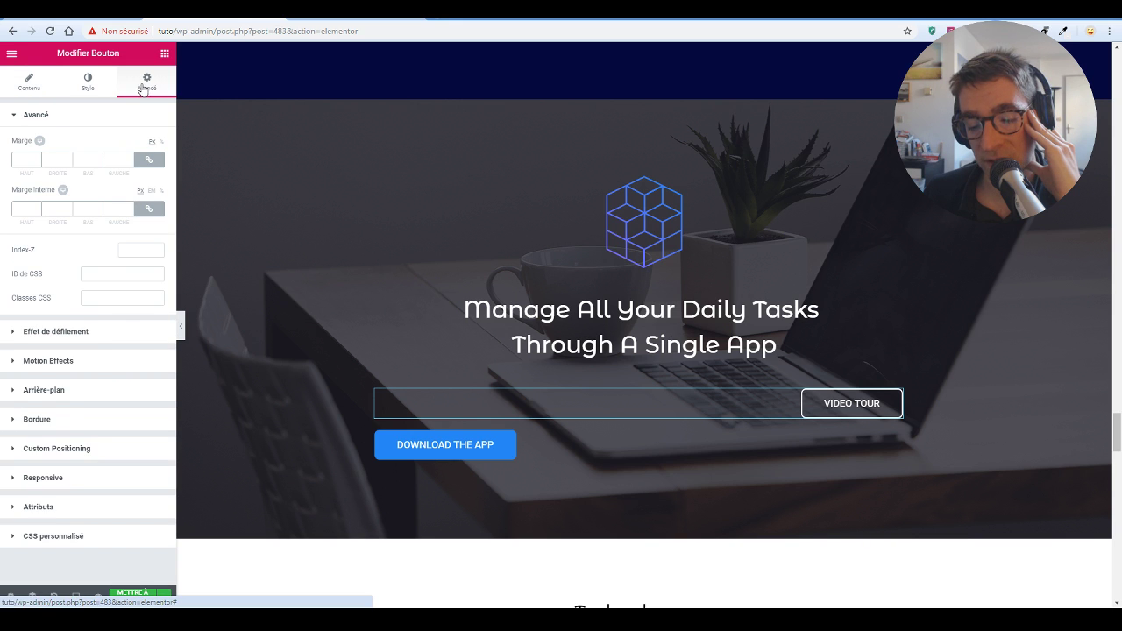
left_click(84, 449)
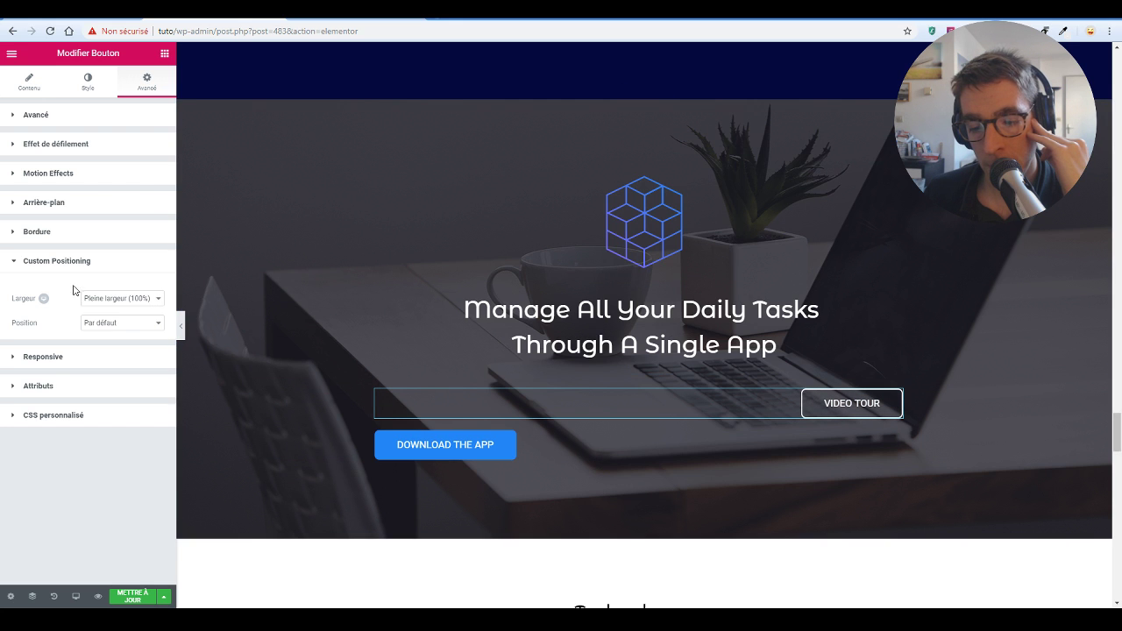
left_click(97, 302)
left_click(97, 308)
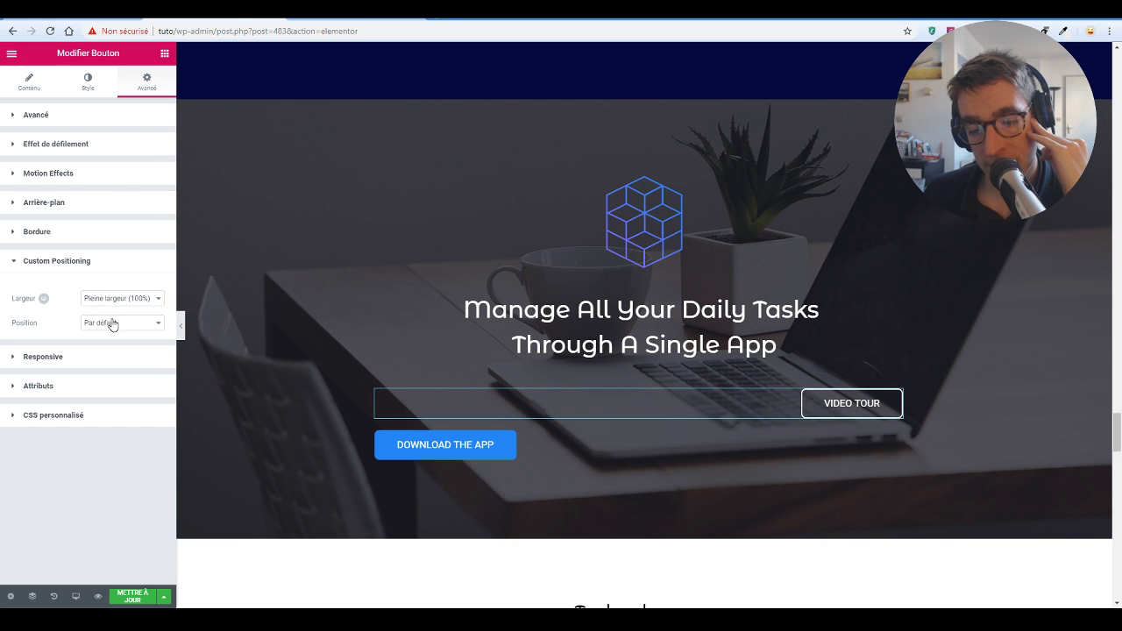
left_click(111, 322)
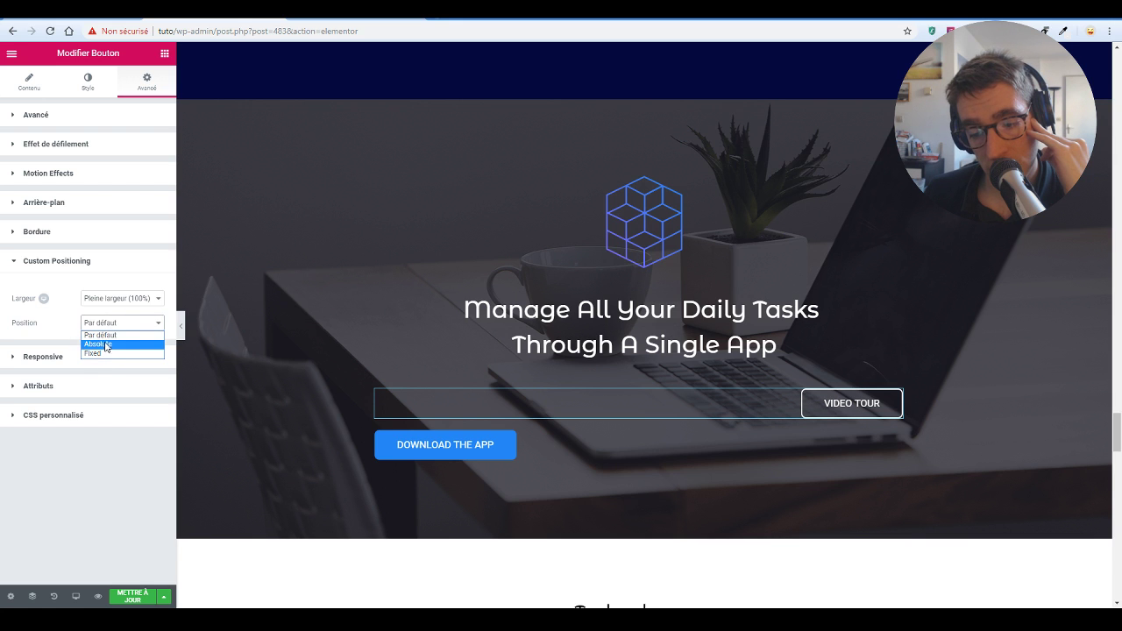
left_click(112, 323)
left_click(112, 303)
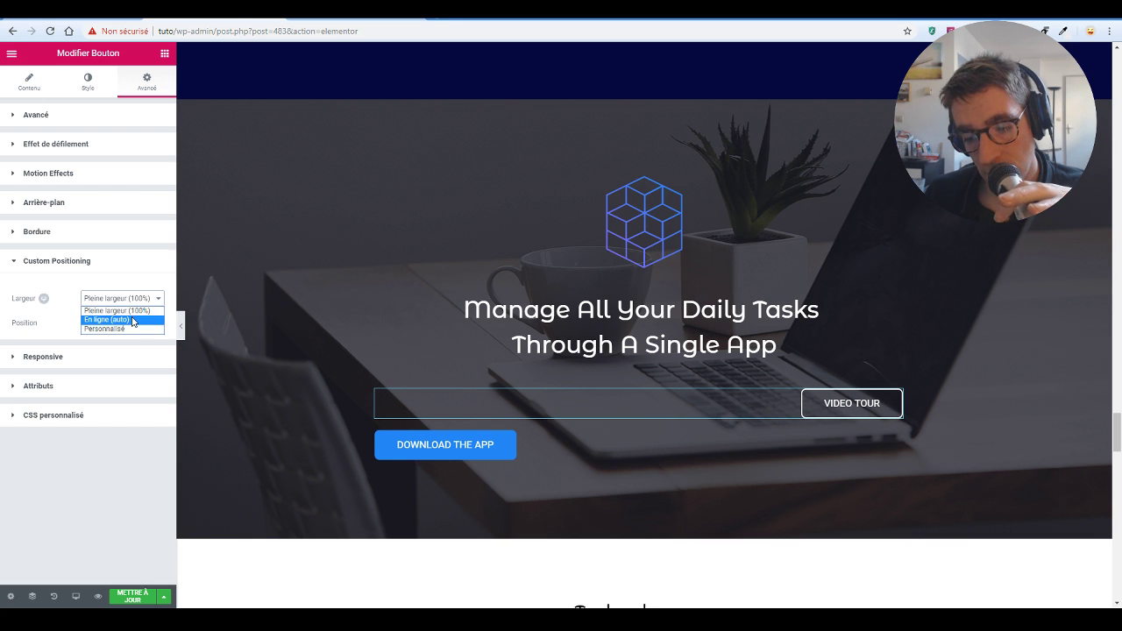
left_click(107, 319)
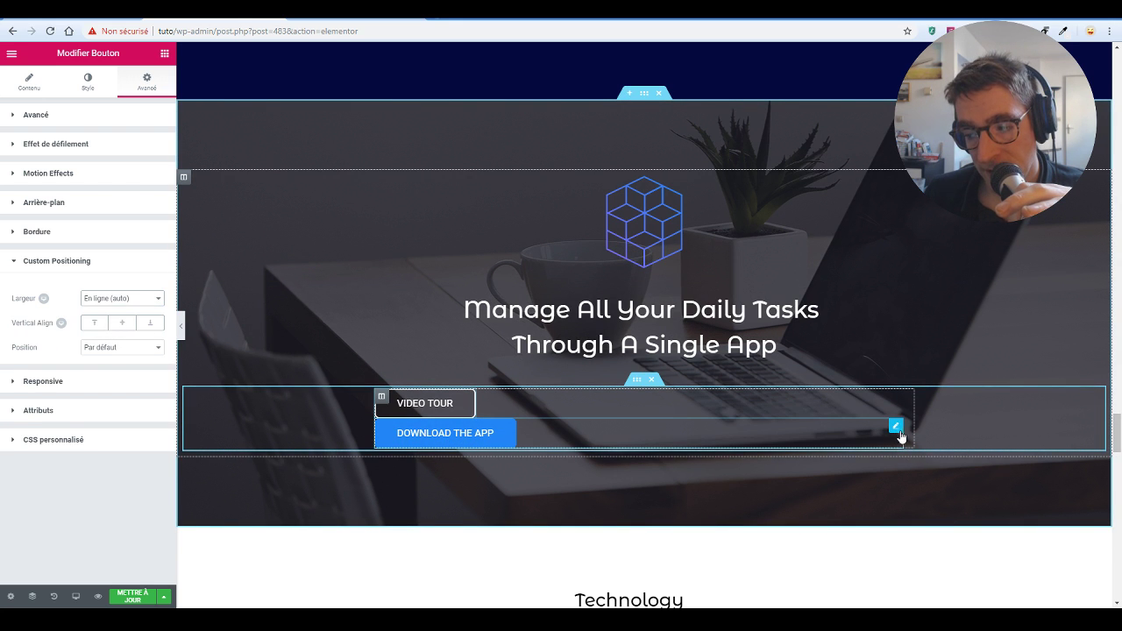
left_click(895, 427)
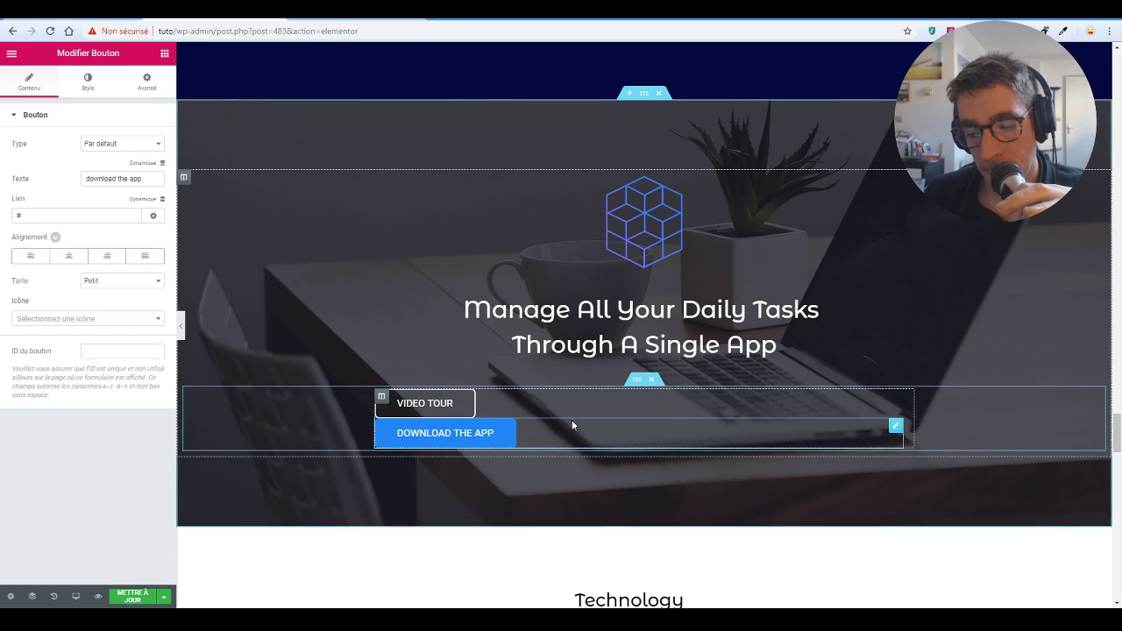
left_click_drag(896, 428, 188, 207)
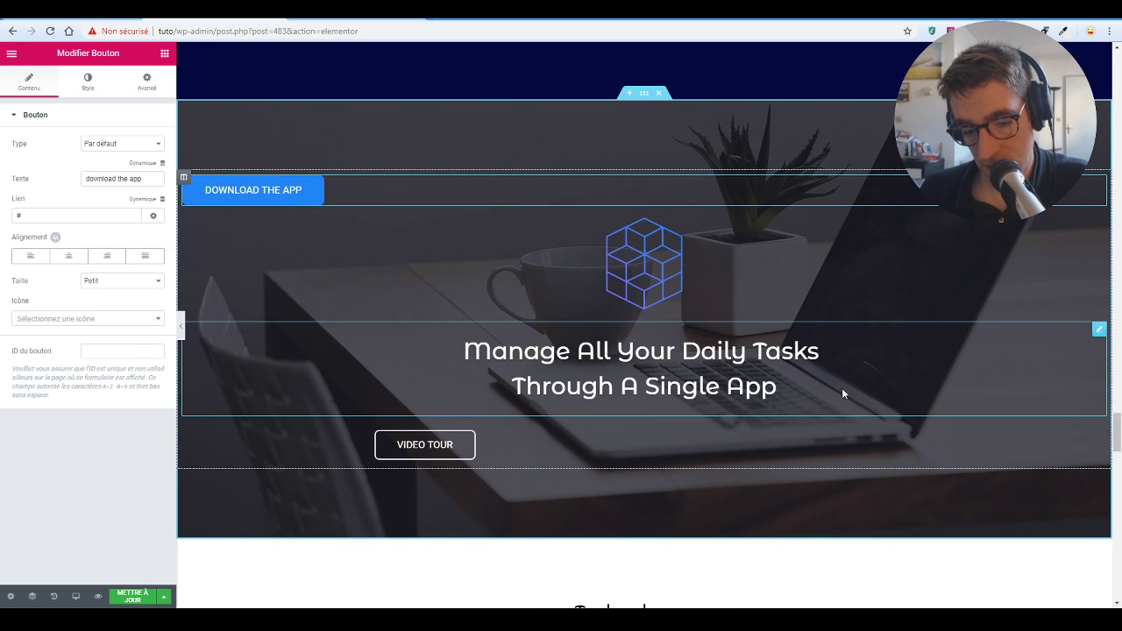
key("ctrl+z")
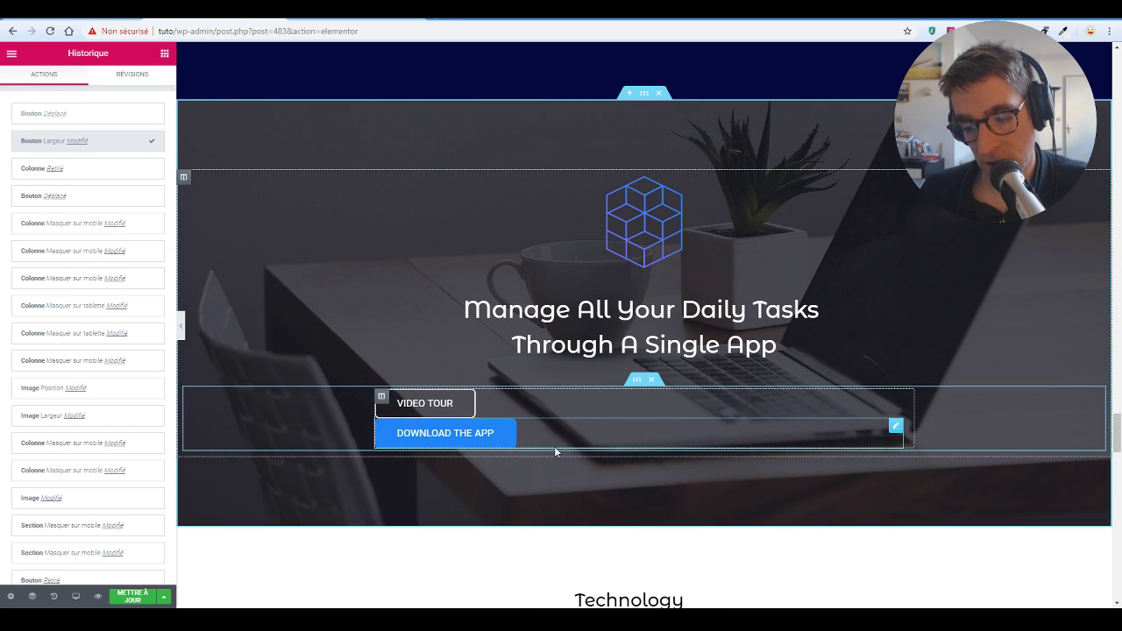
- Set the "Download the app" button's custom positioning width to En ligne (auto)
left_click(897, 430)
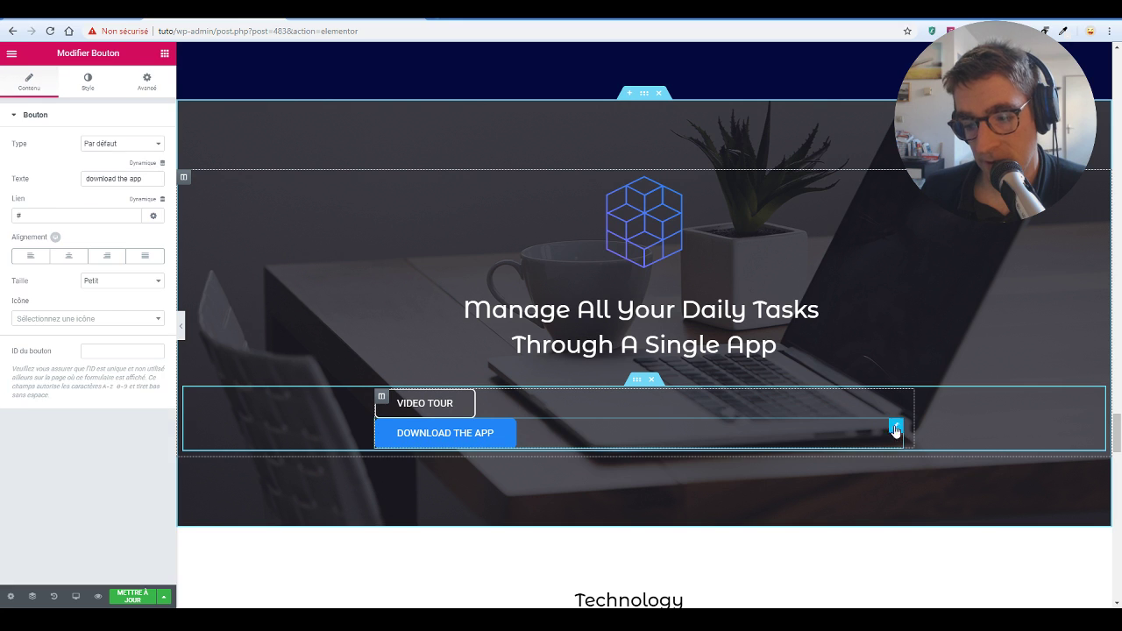
left_click(149, 80)
left_click(113, 448)
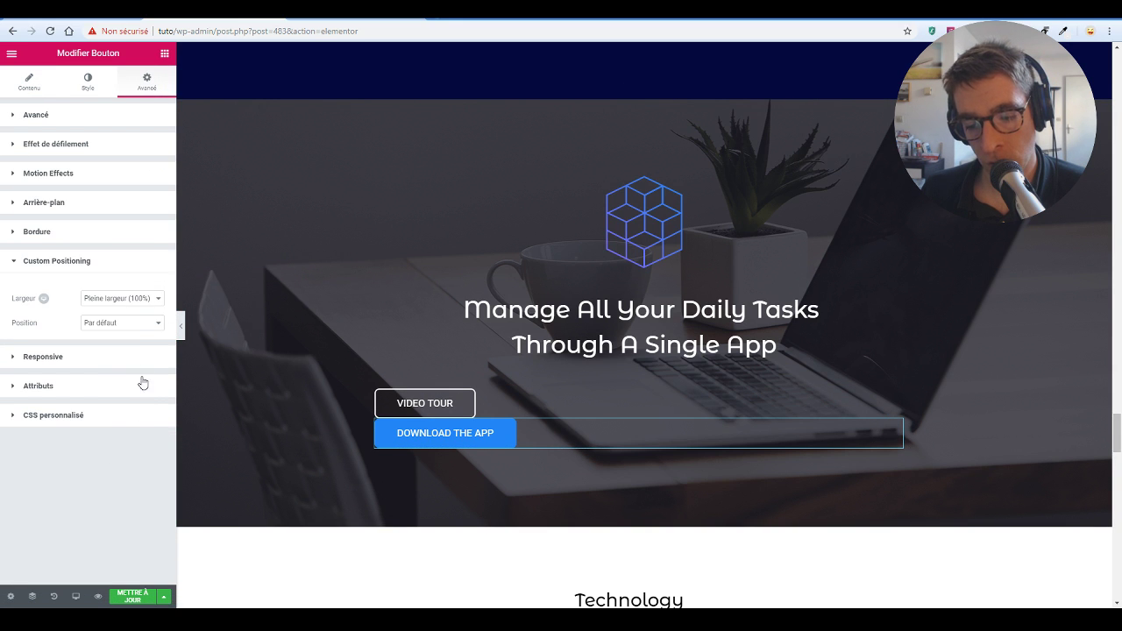
left_click(121, 299)
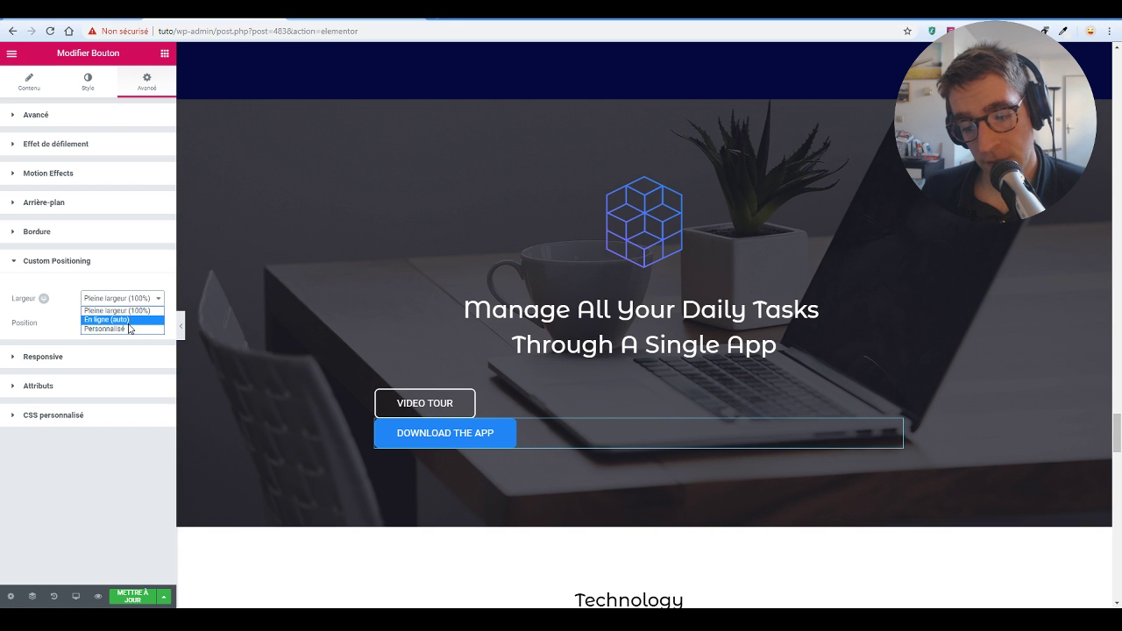
left_click(126, 320)
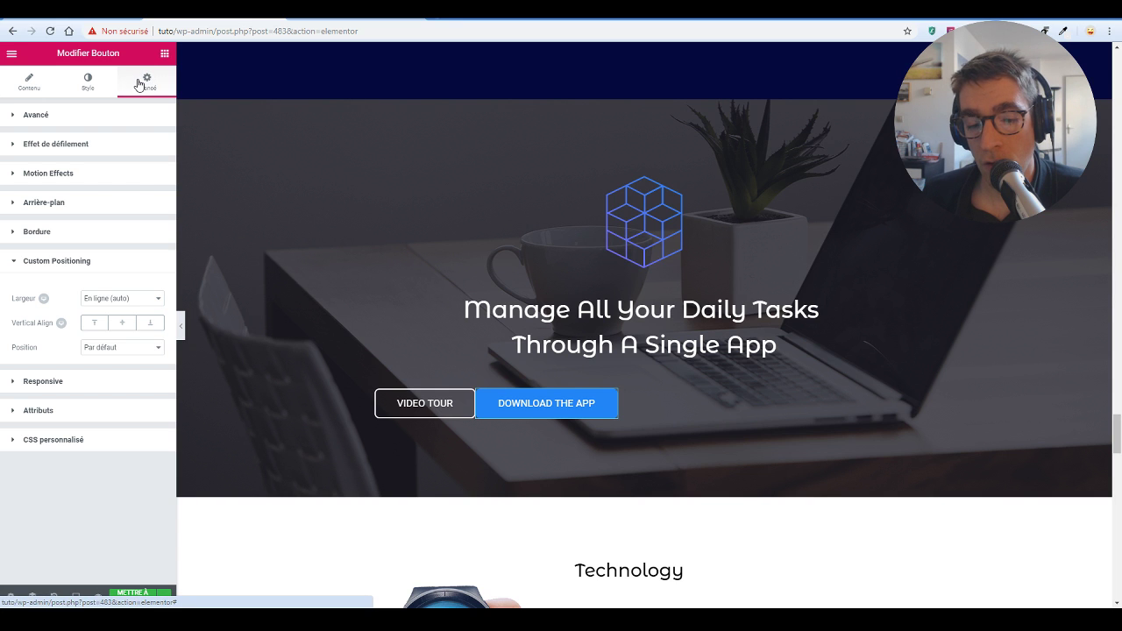
- Unlink the margin and padding values of the "Download the app" button and set its left margin to 45 px
left_click(48, 122)
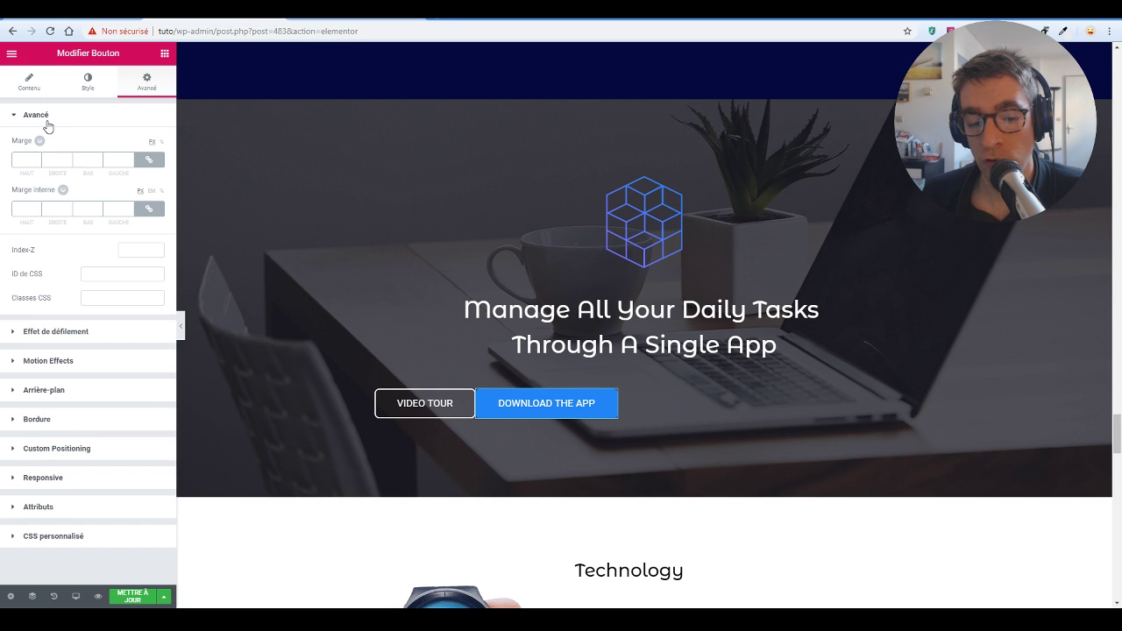
left_click(149, 160)
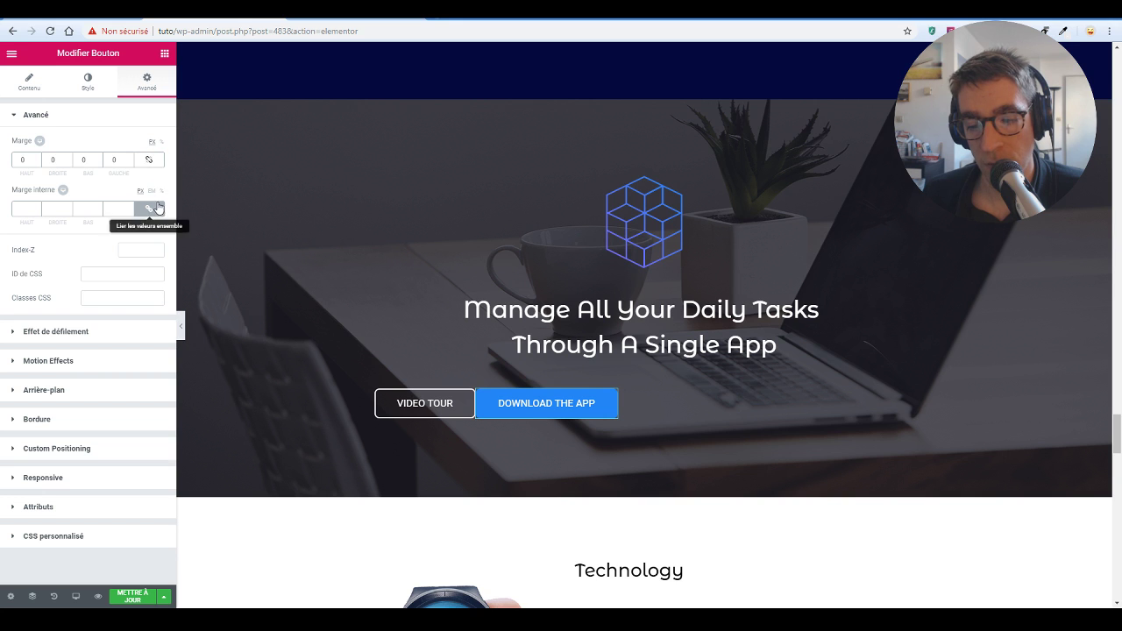
left_click(161, 210)
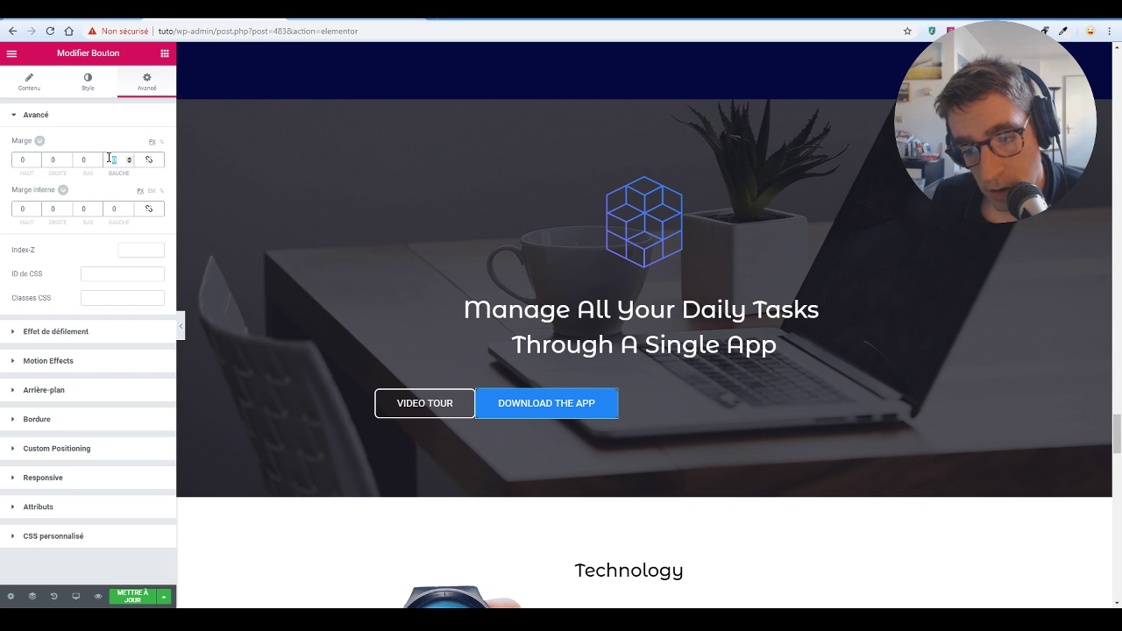
type("45")
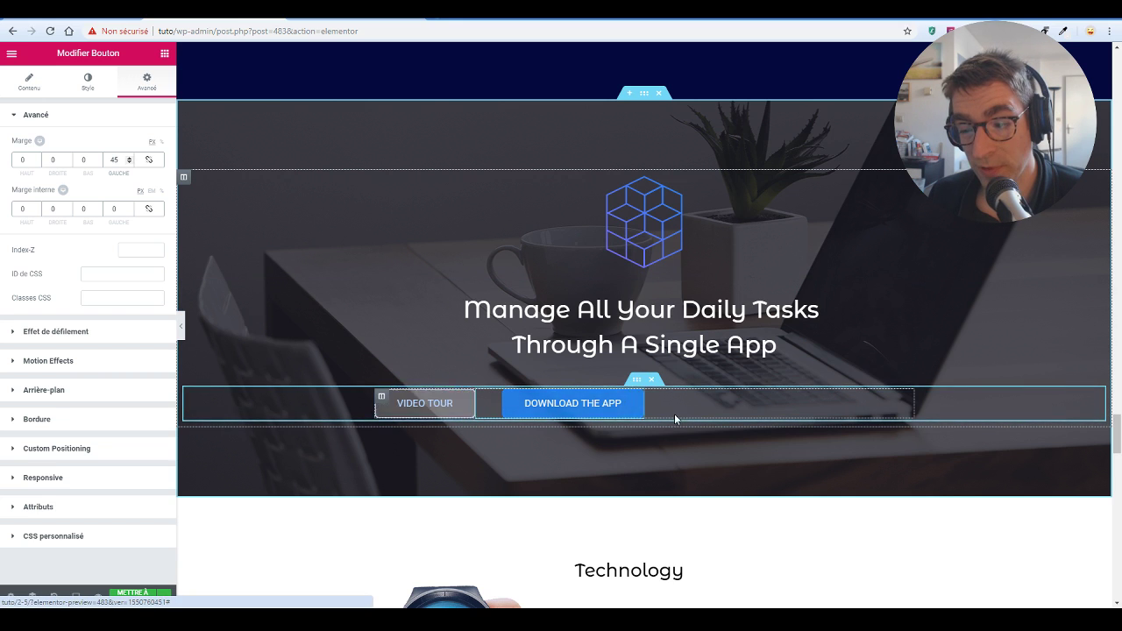
- Review the page's sections from the app buttons down to the footer and back up through the sponsors and reviews to the Gallery
scroll(671, 419, "down", 2)
scroll(581, 418, "down", 10)
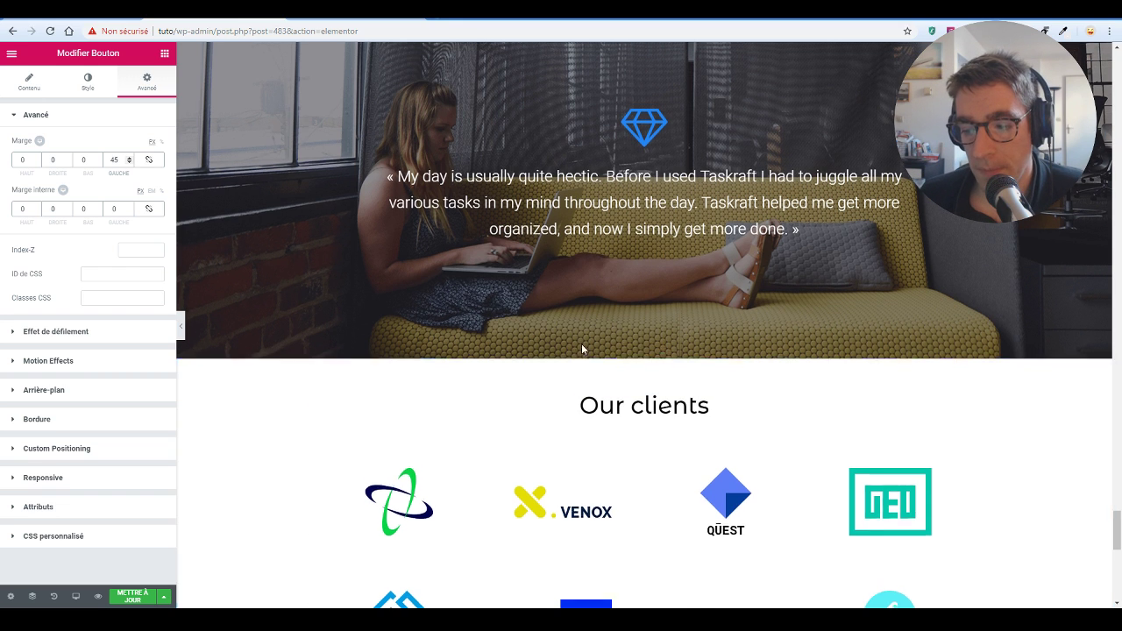
scroll(581, 344, "down", 5)
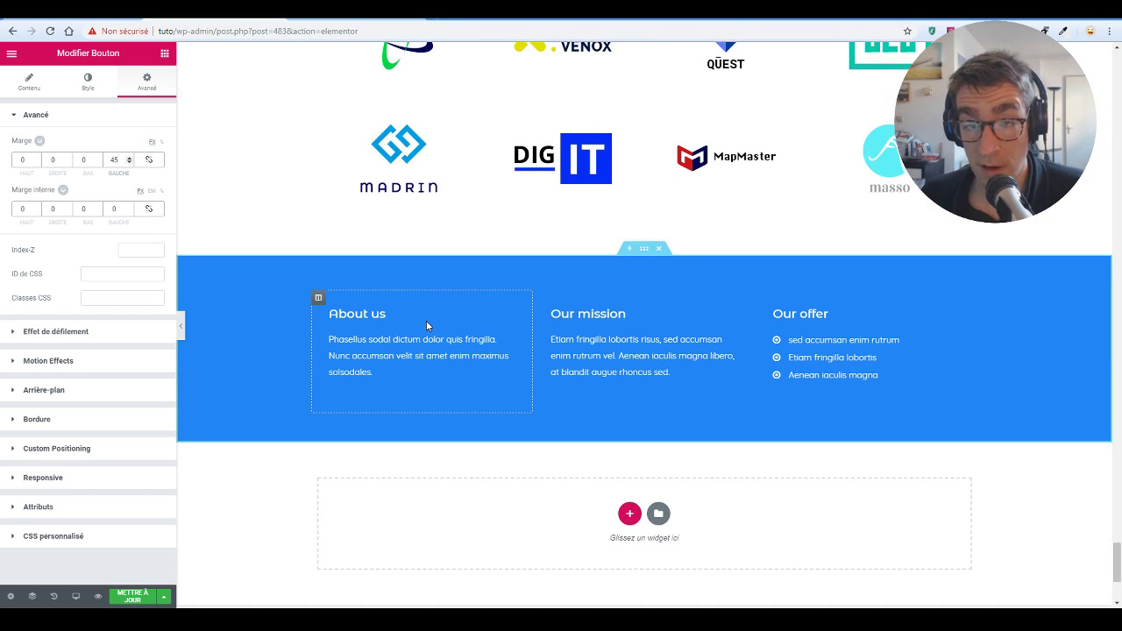
scroll(435, 289, "up", 10)
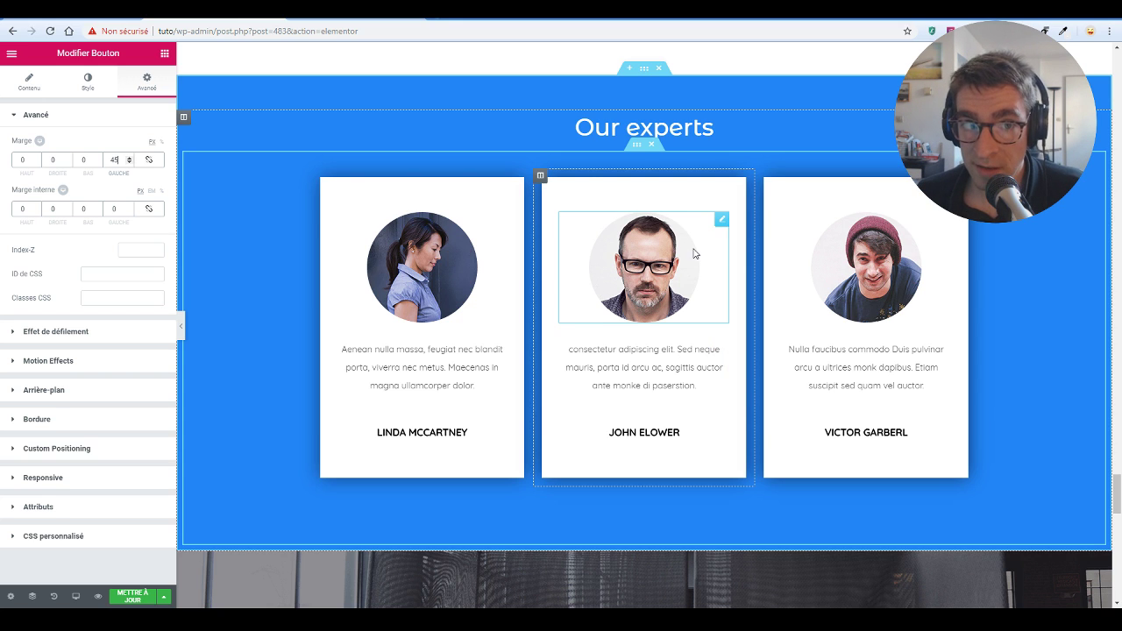
scroll(680, 351, "down", 3)
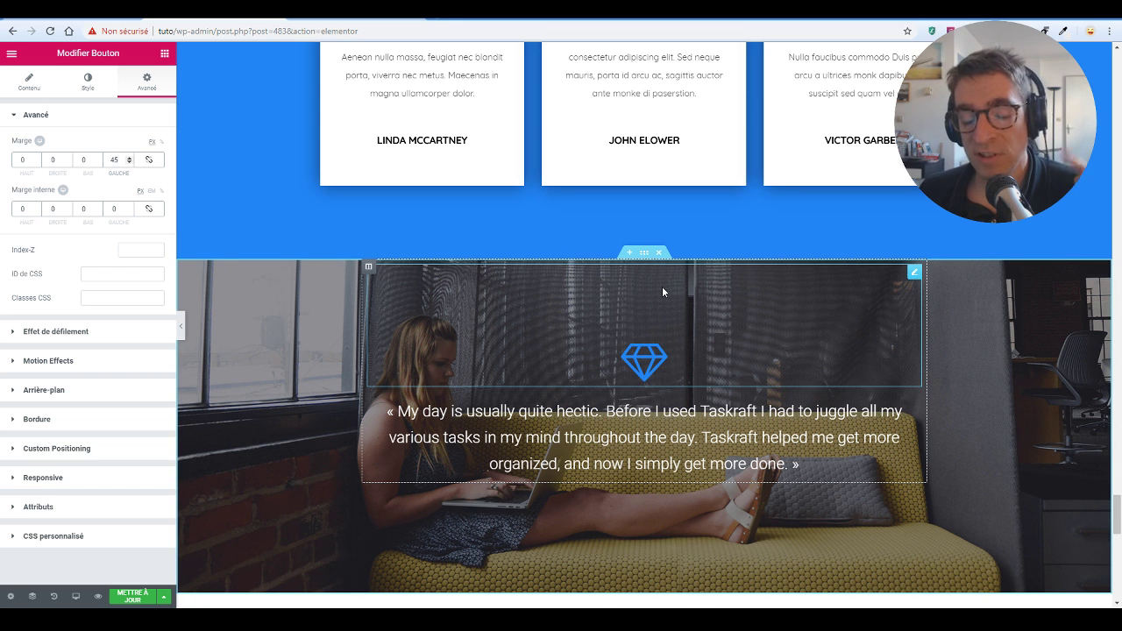
scroll(661, 288, "down", 8)
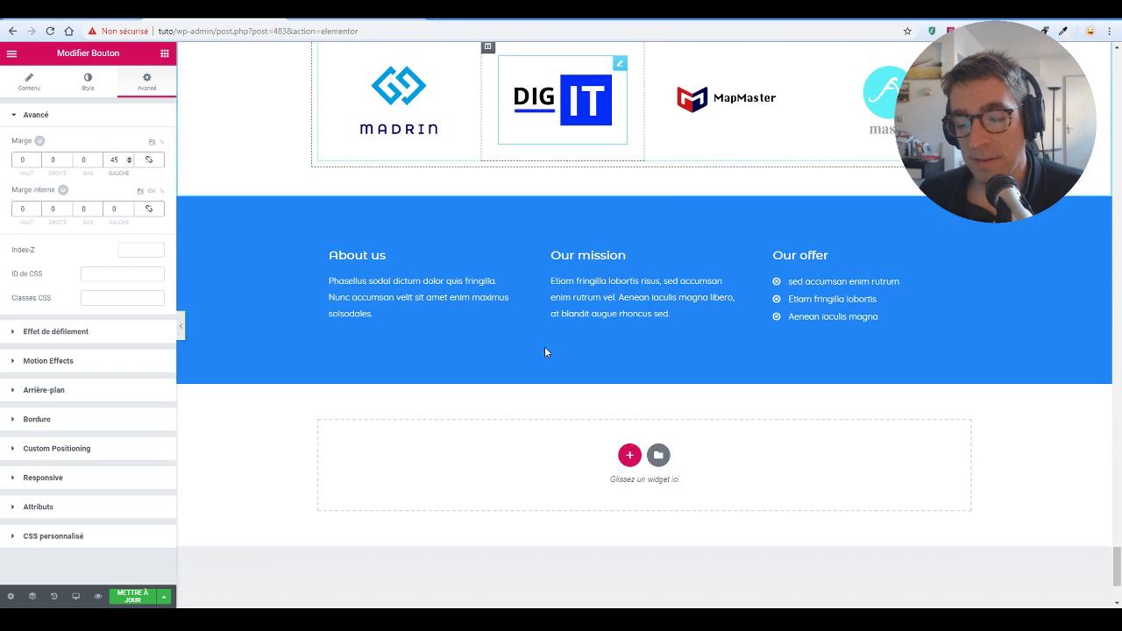
scroll(544, 351, "up", 10)
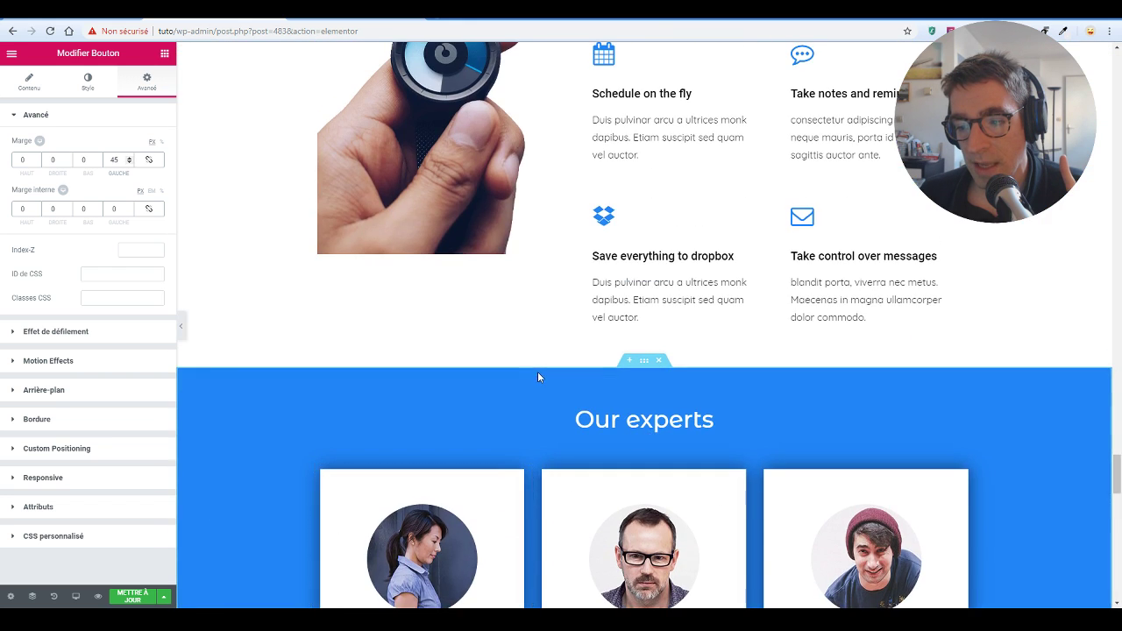
scroll(537, 371, "up", 6)
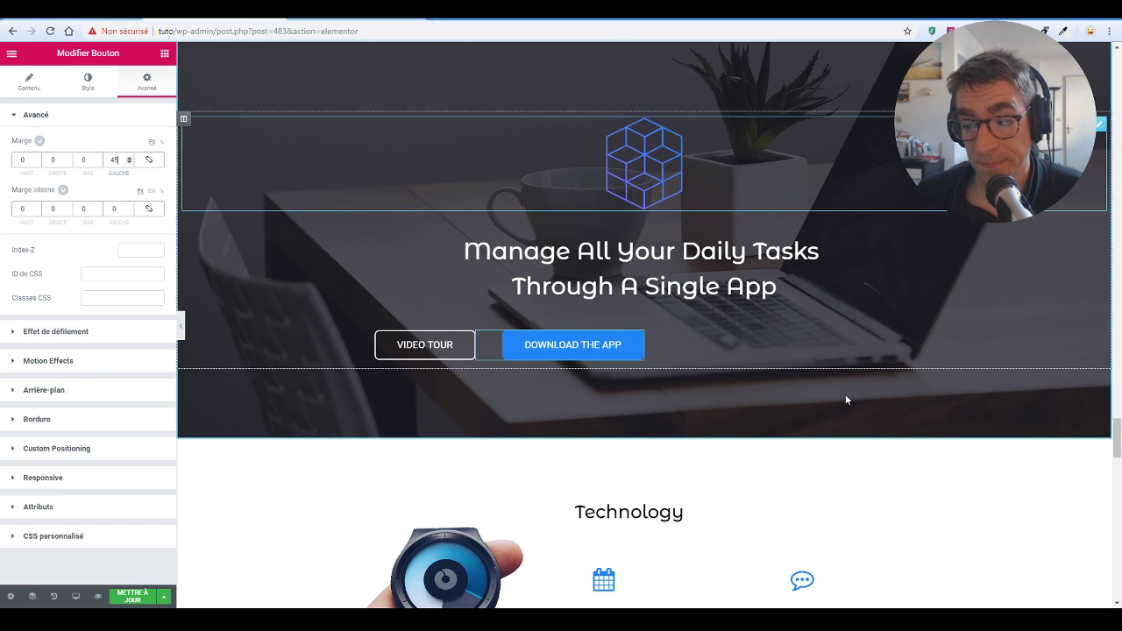
scroll(845, 394, "down", 15)
scroll(504, 343, "up", 8)
scroll(574, 366, "up", 10)
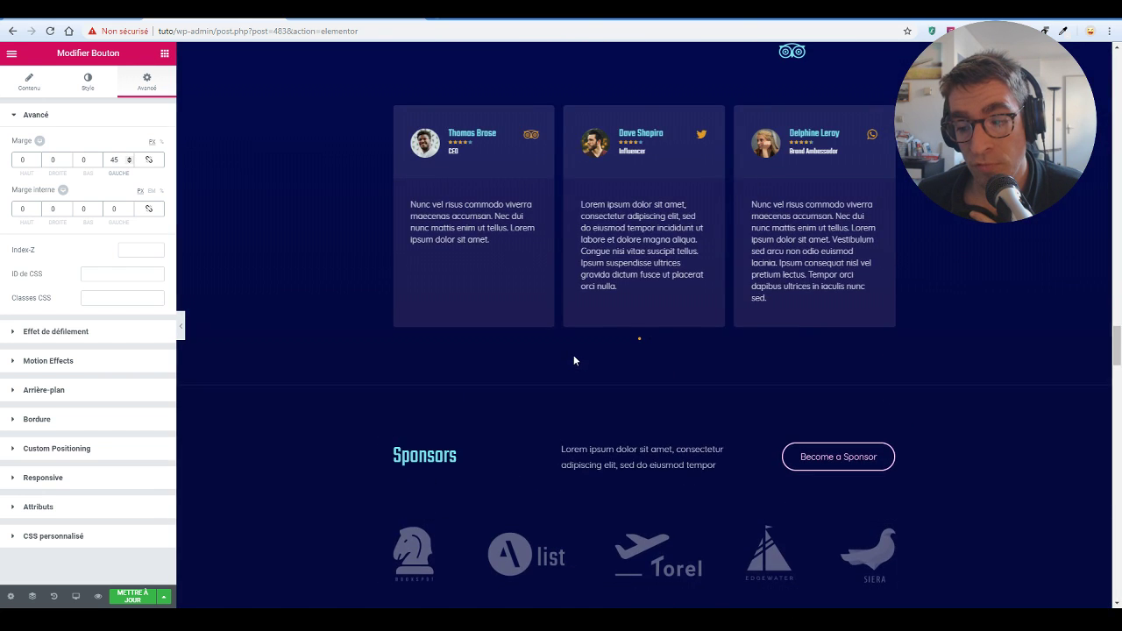
scroll(840, 399, "up", 2)
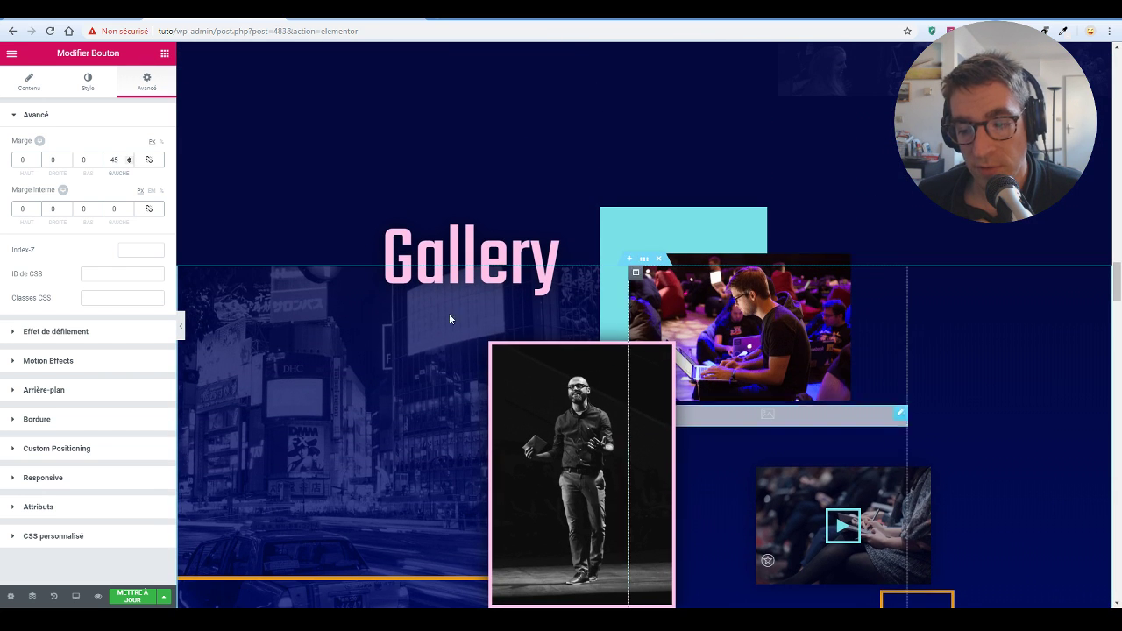